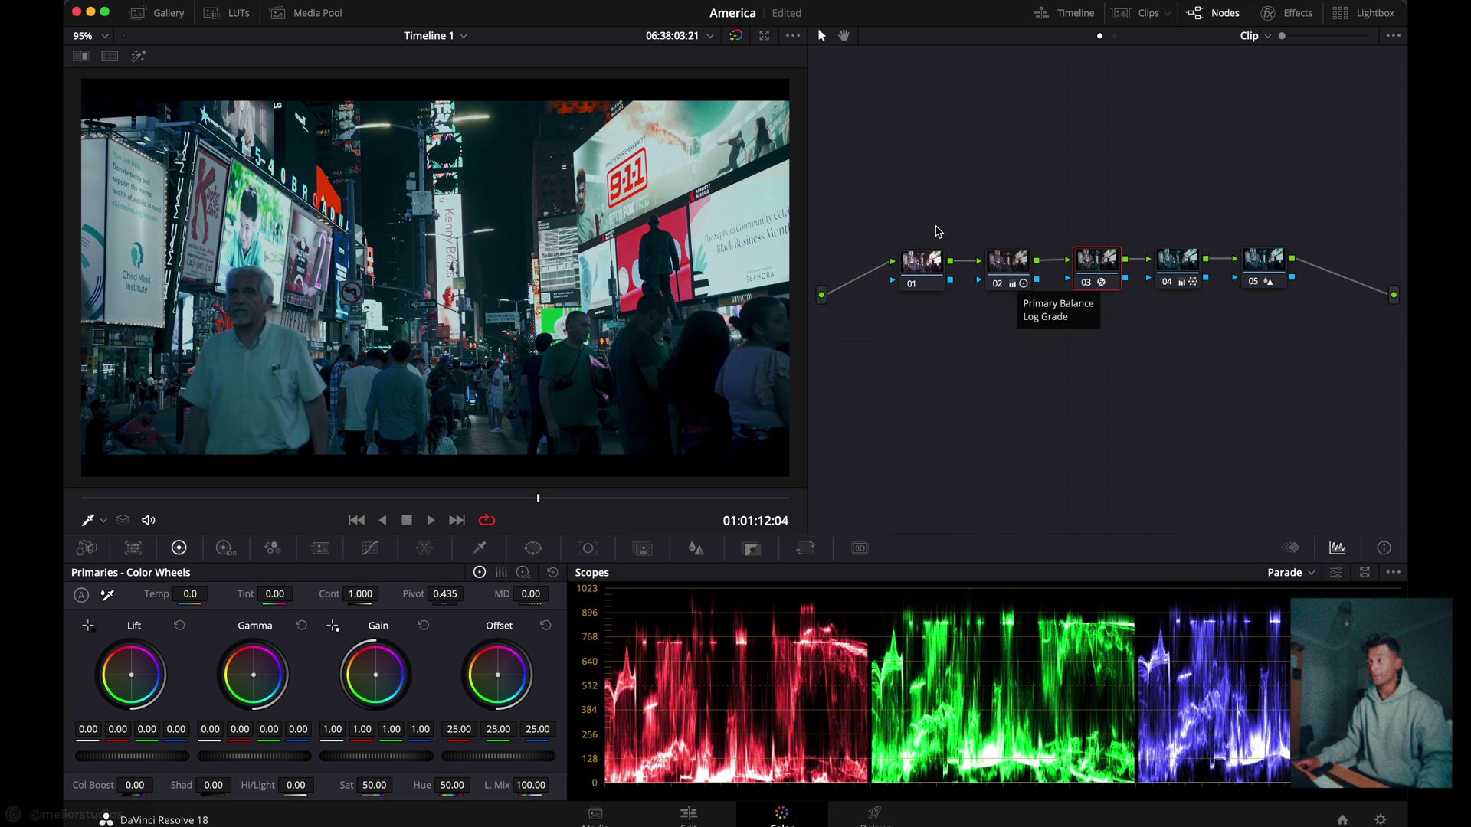
Delete all existing nodes of the clip's grade and build a fresh chain of four serial nodes.
left_click_drag(936, 191, 1242, 424)
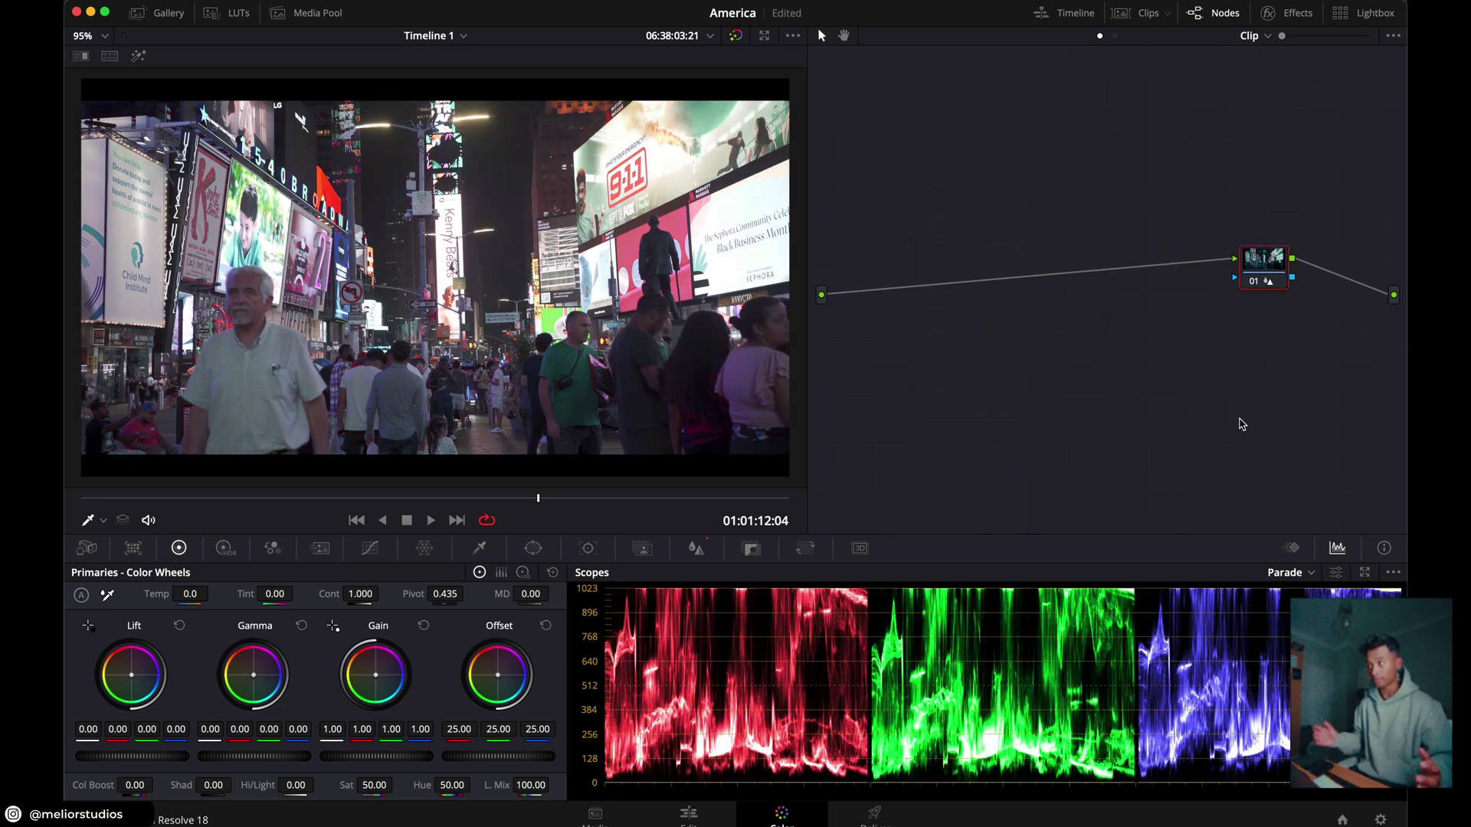
key("Delete")
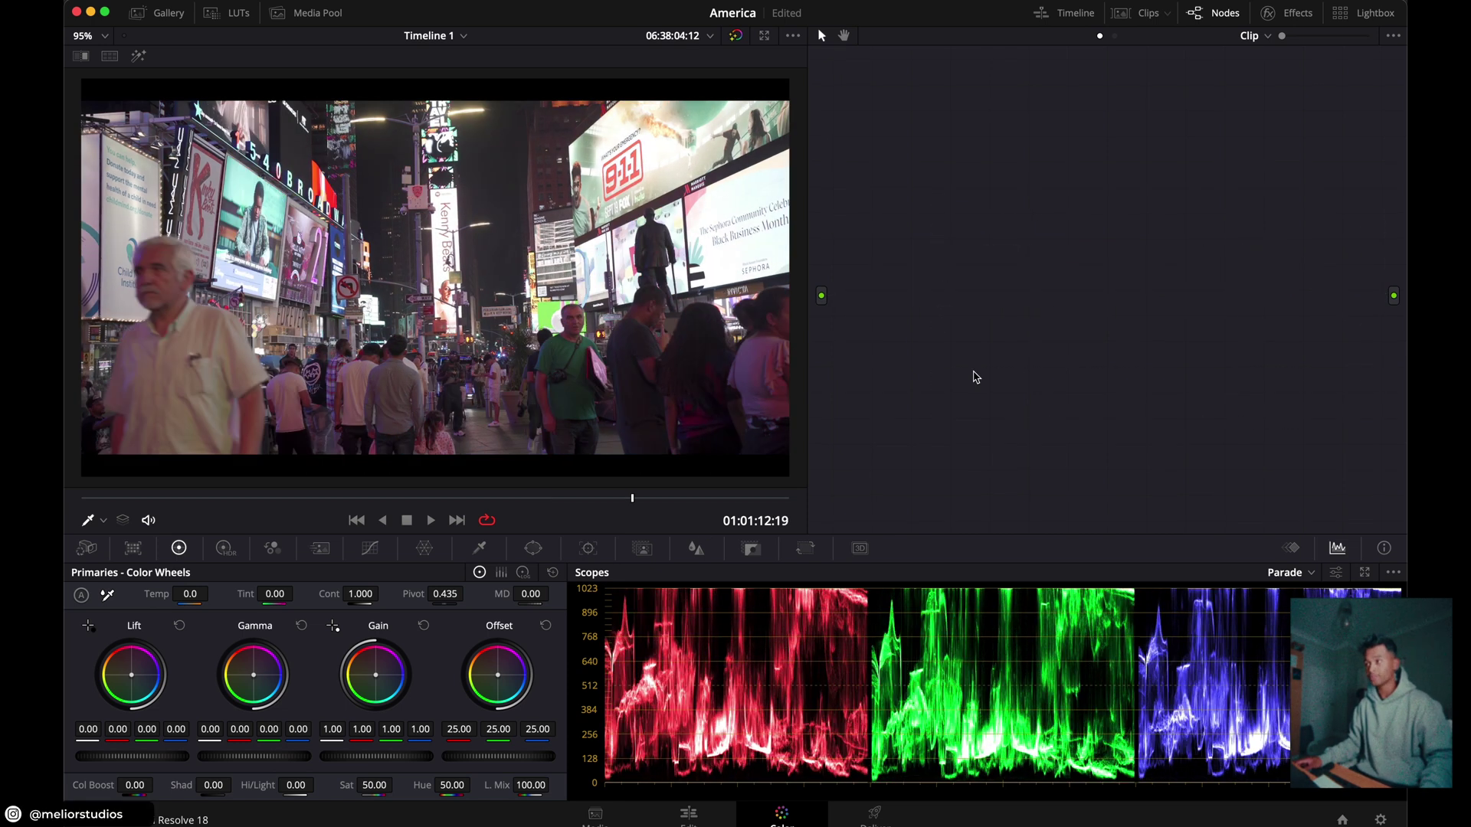
key("alt+s")
left_click_drag(979, 200, 948, 285)
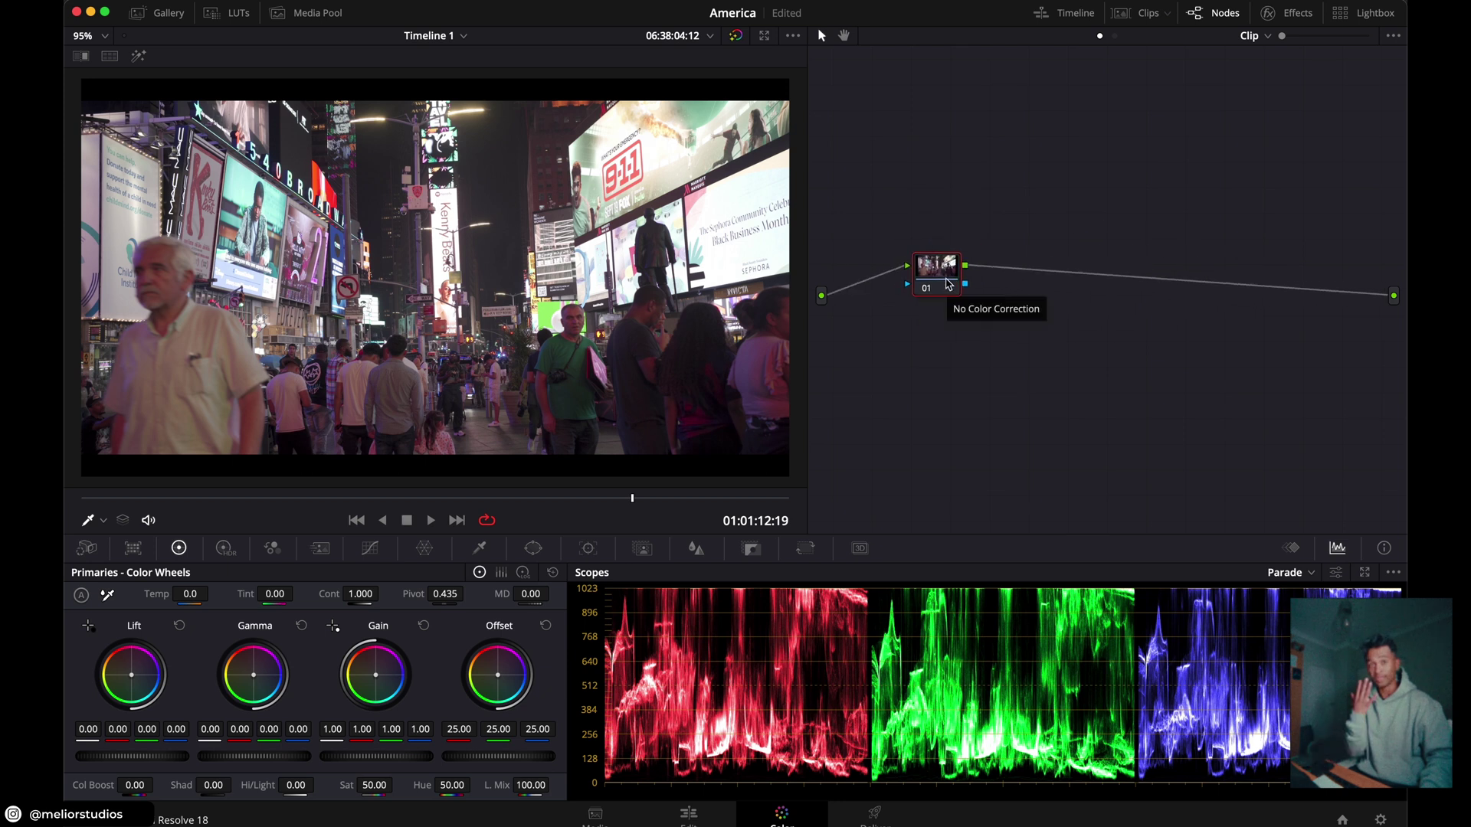
key("alt+s")
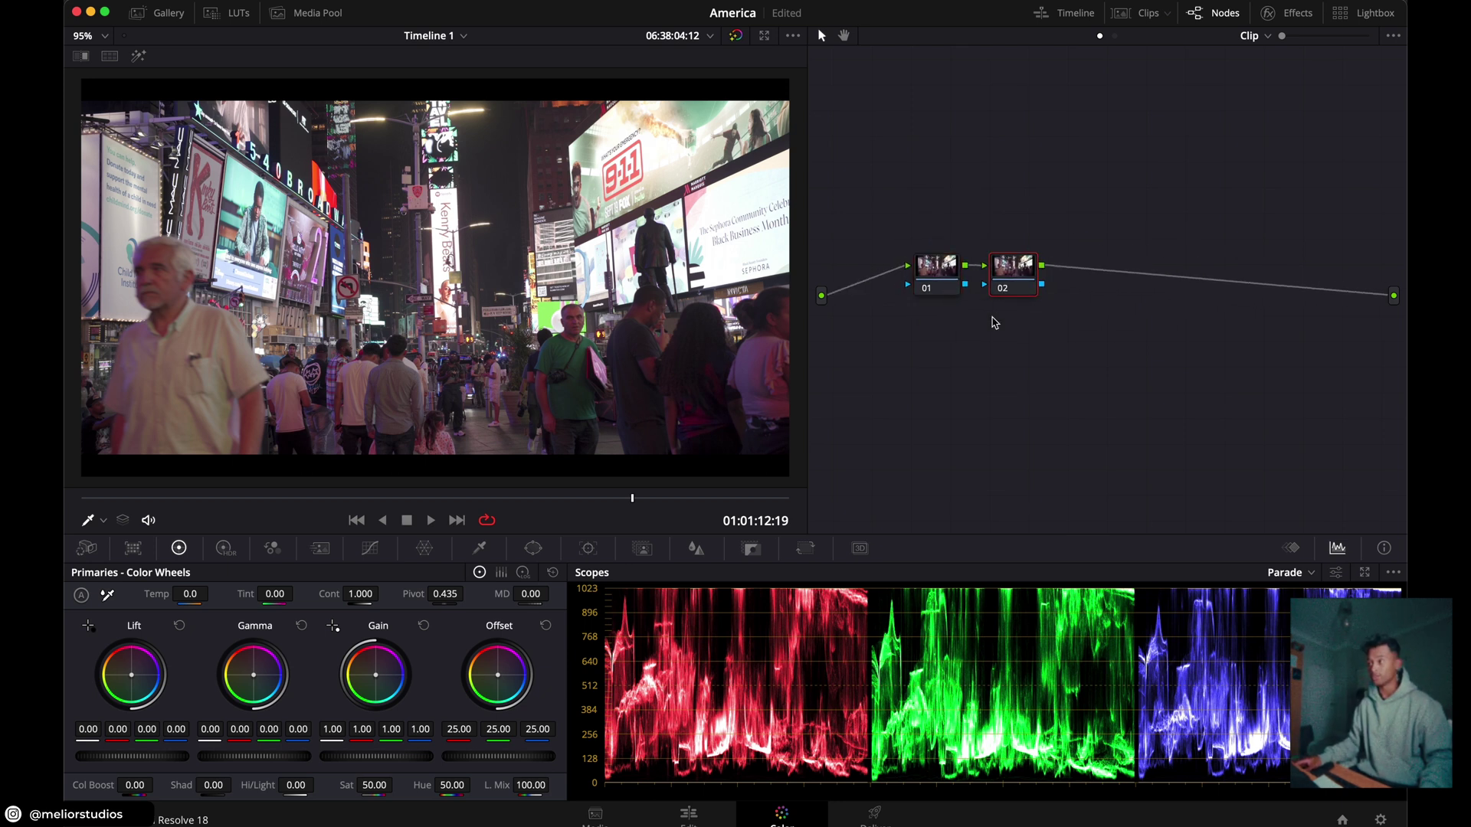
key("alt+s")
key("alt+s")
Space the four serial nodes out in a row across the node graph.
left_click_drag(950, 264, 1013, 267)
left_click_drag(1104, 264, 1255, 271)
left_click_drag(1093, 269, 1144, 267)
left_click_drag(1012, 271, 1032, 266)
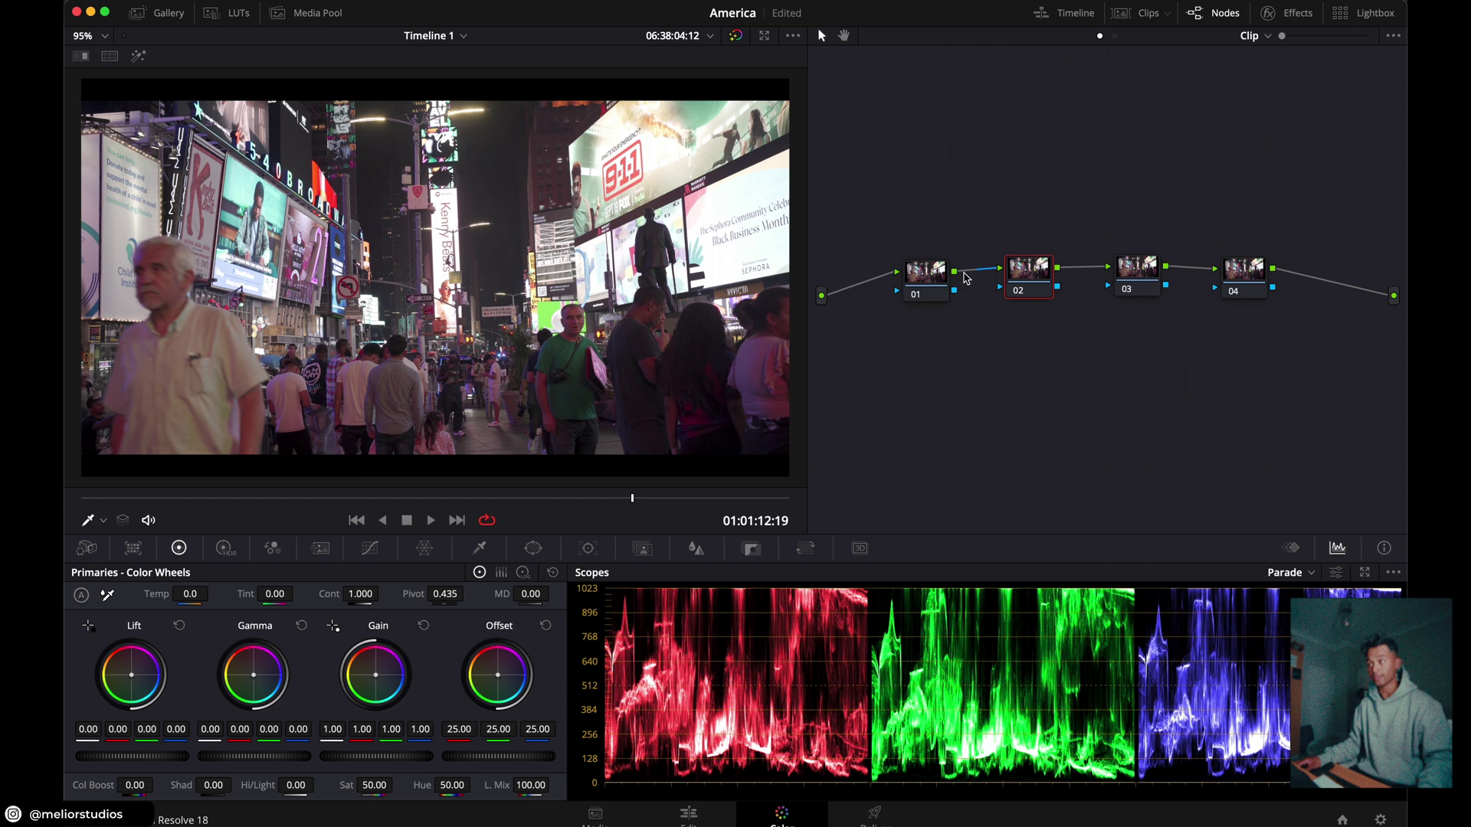
left_click_drag(941, 277, 963, 276)
Apply the Dehancer Pro 5.3.2 film emulation effect to node 02.
left_click(1297, 14)
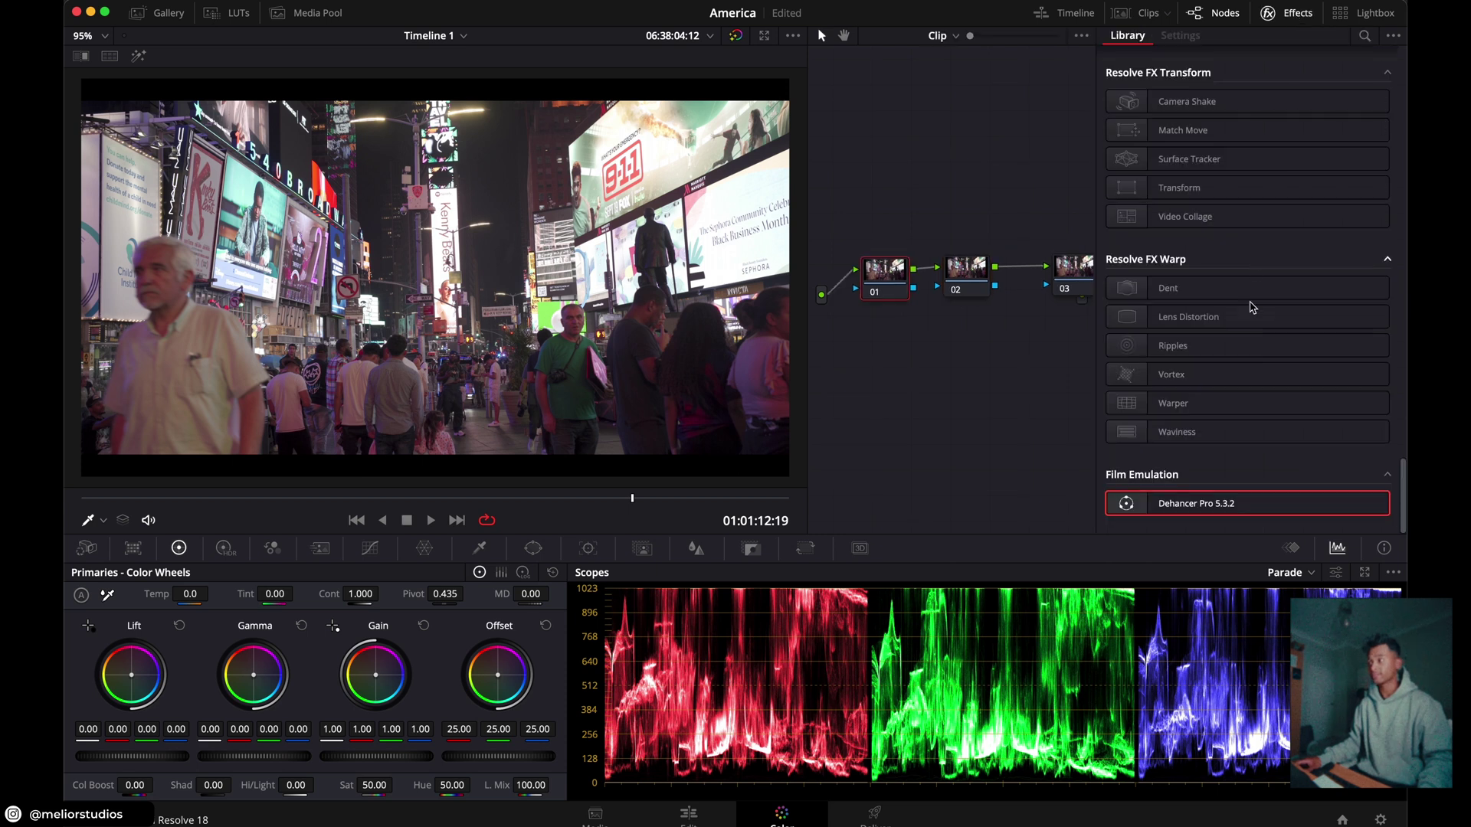
scroll(1246, 325, "up", 8)
scroll(1244, 345, "down", 8)
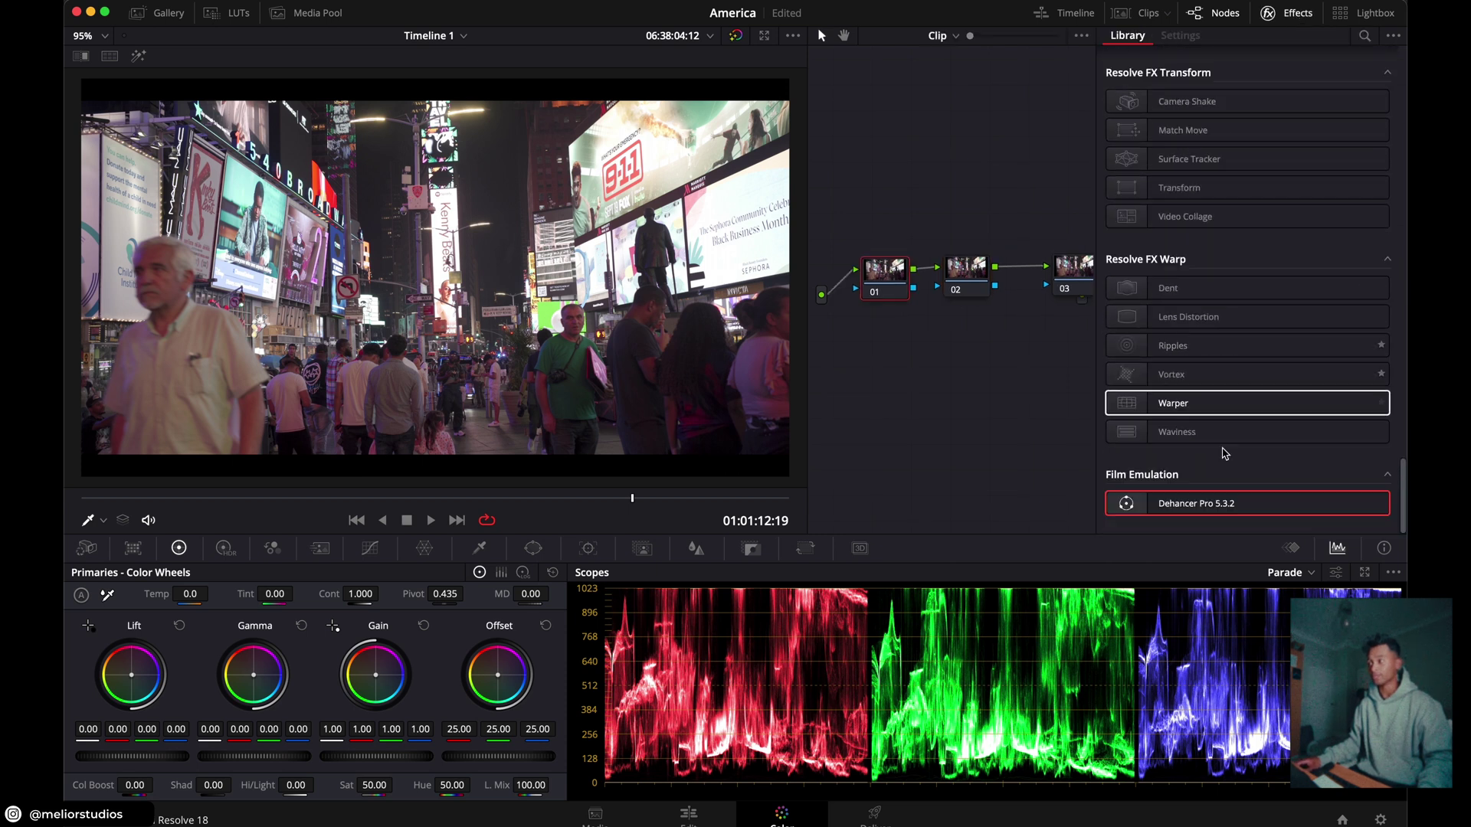
left_click_drag(1264, 507, 966, 272)
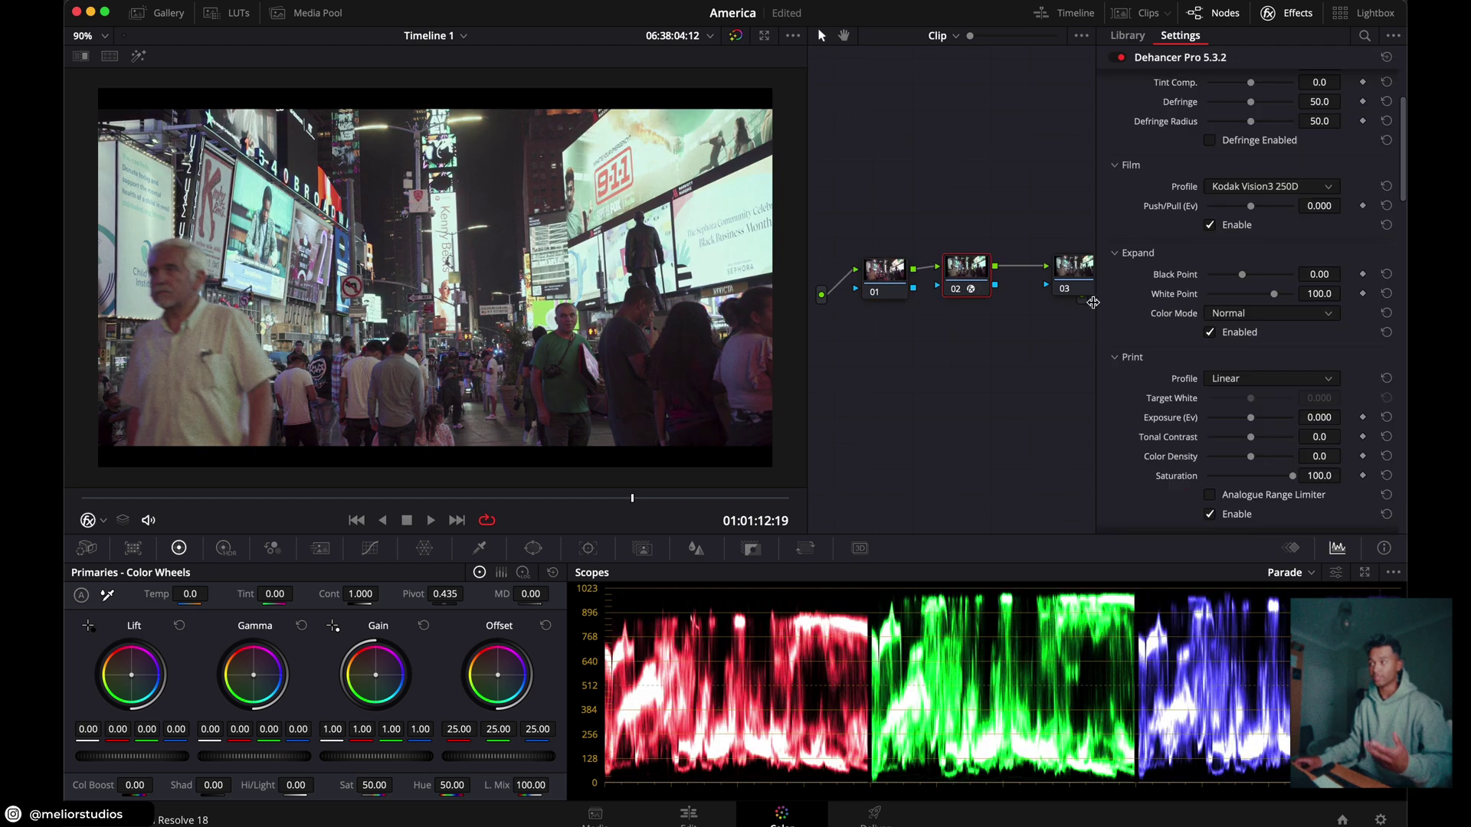
Set Dehancer's input source to Choose Camera with vendor Sony, camera Alpha 7 III and format HLG3.
scroll(1229, 193, "up", 3)
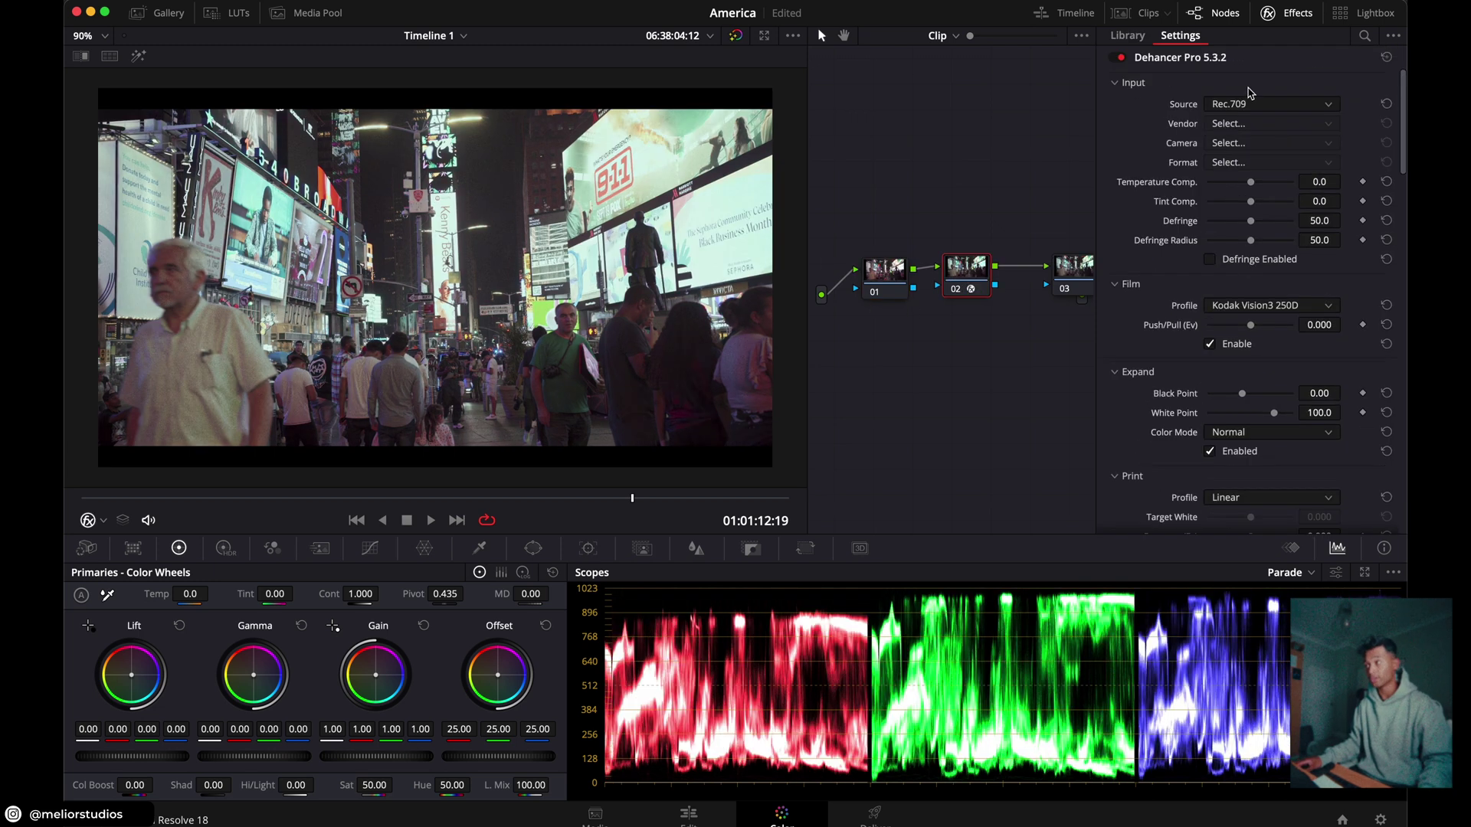
left_click(1250, 105)
left_click(1282, 253)
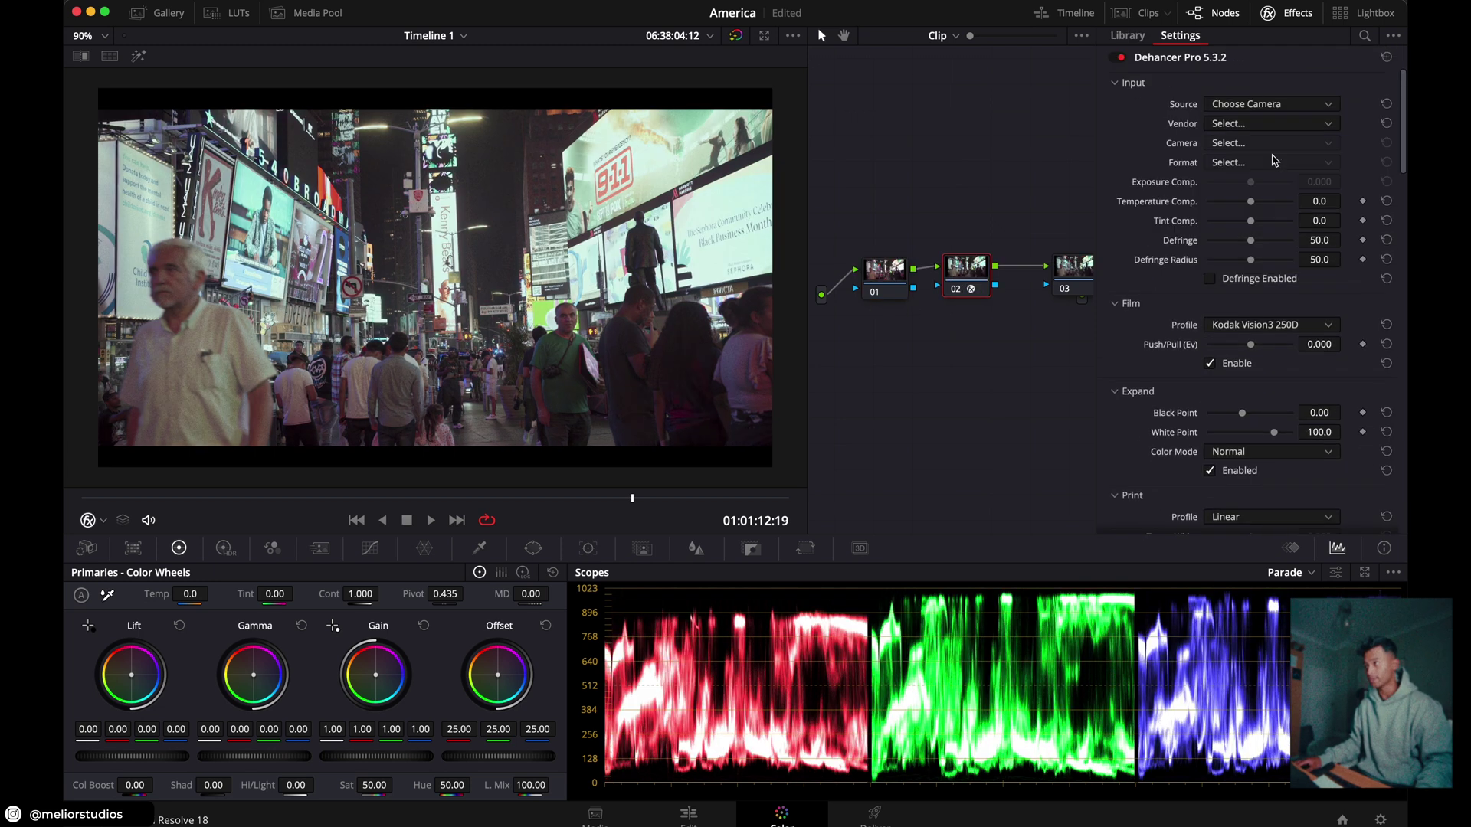
left_click(1276, 131)
scroll(1251, 260, "down", 2)
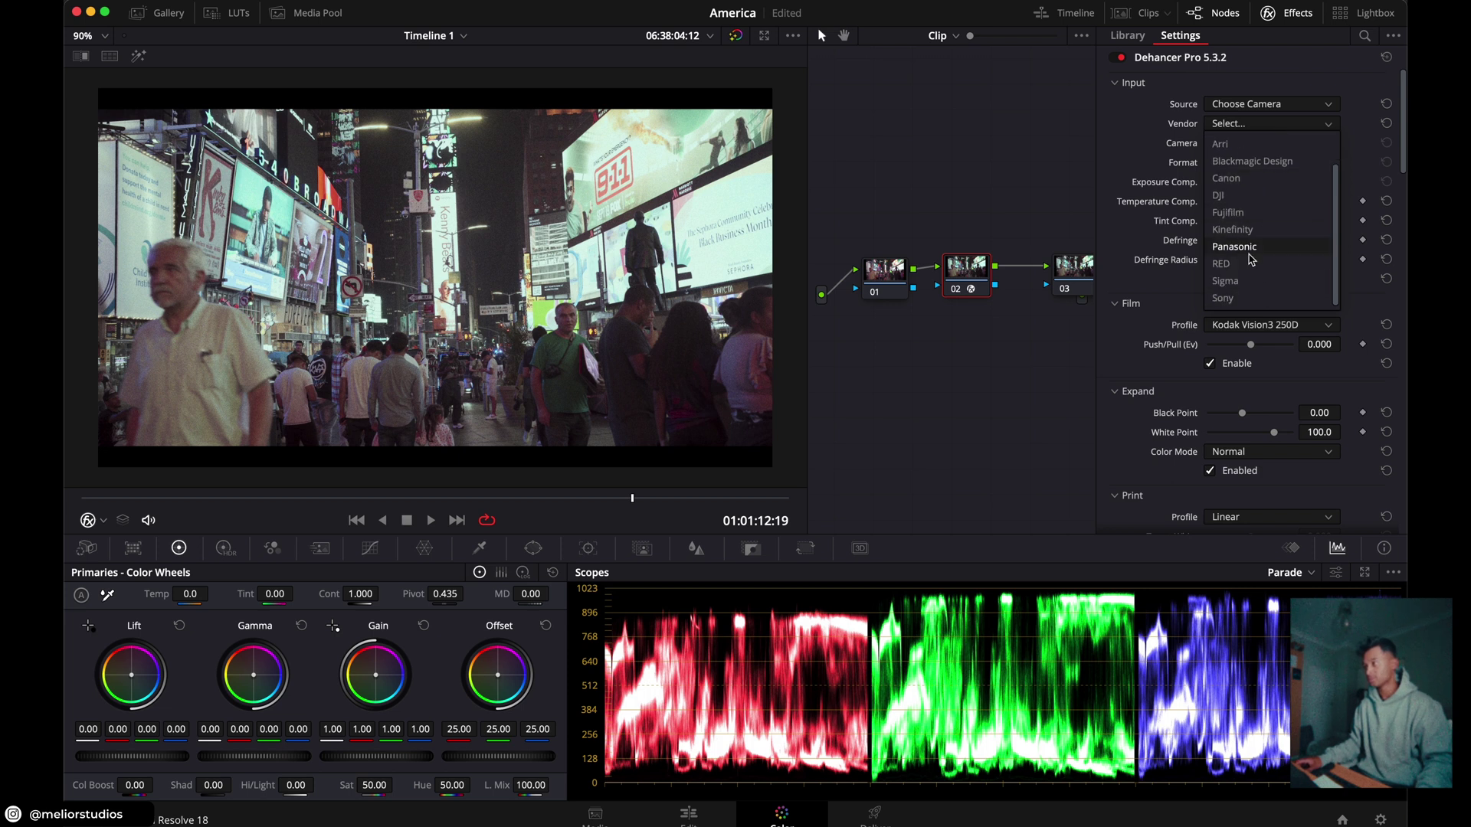
left_click(1238, 299)
left_click(1248, 144)
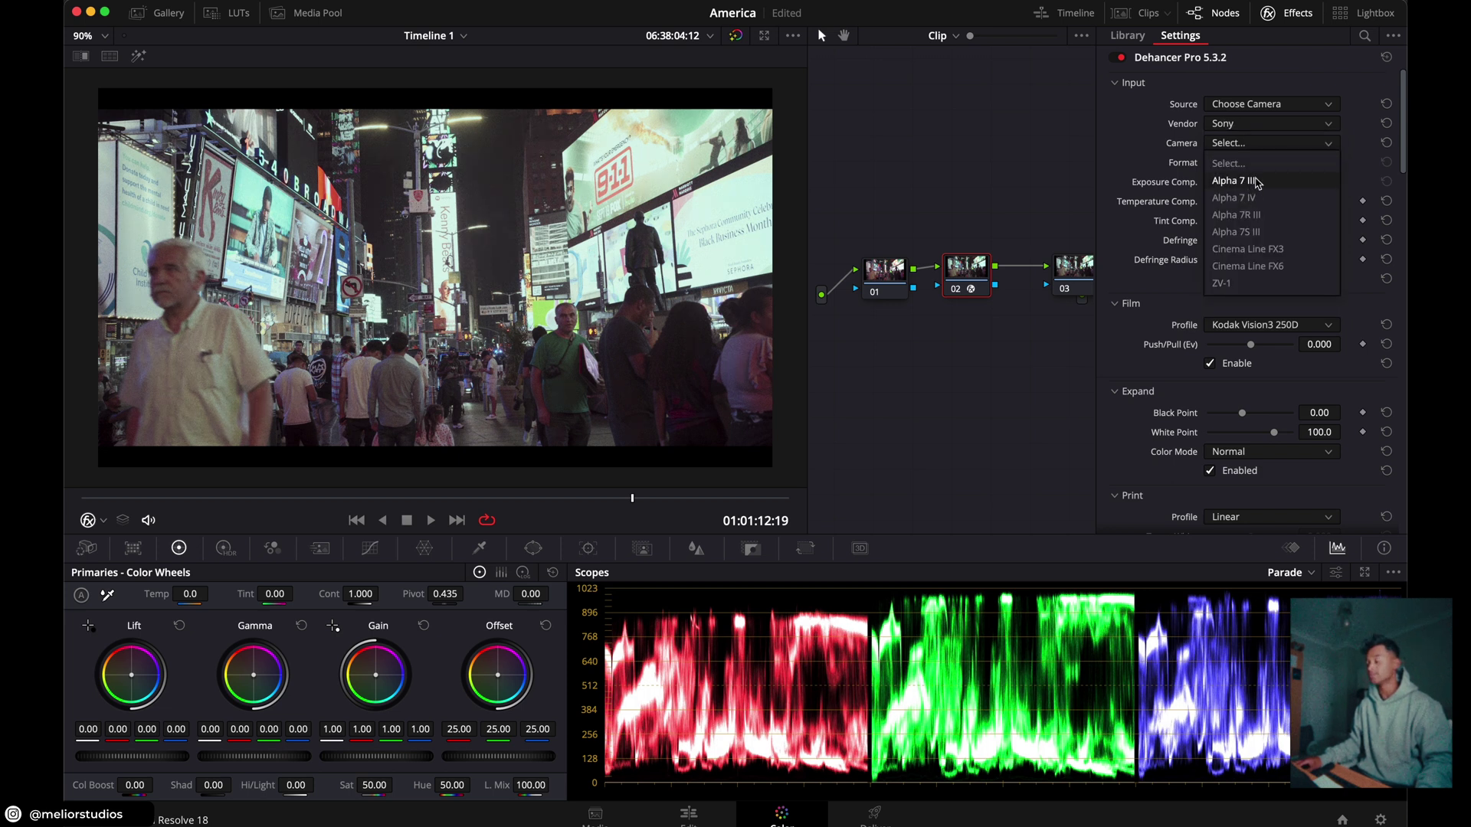
left_click(1256, 181)
left_click(1259, 164)
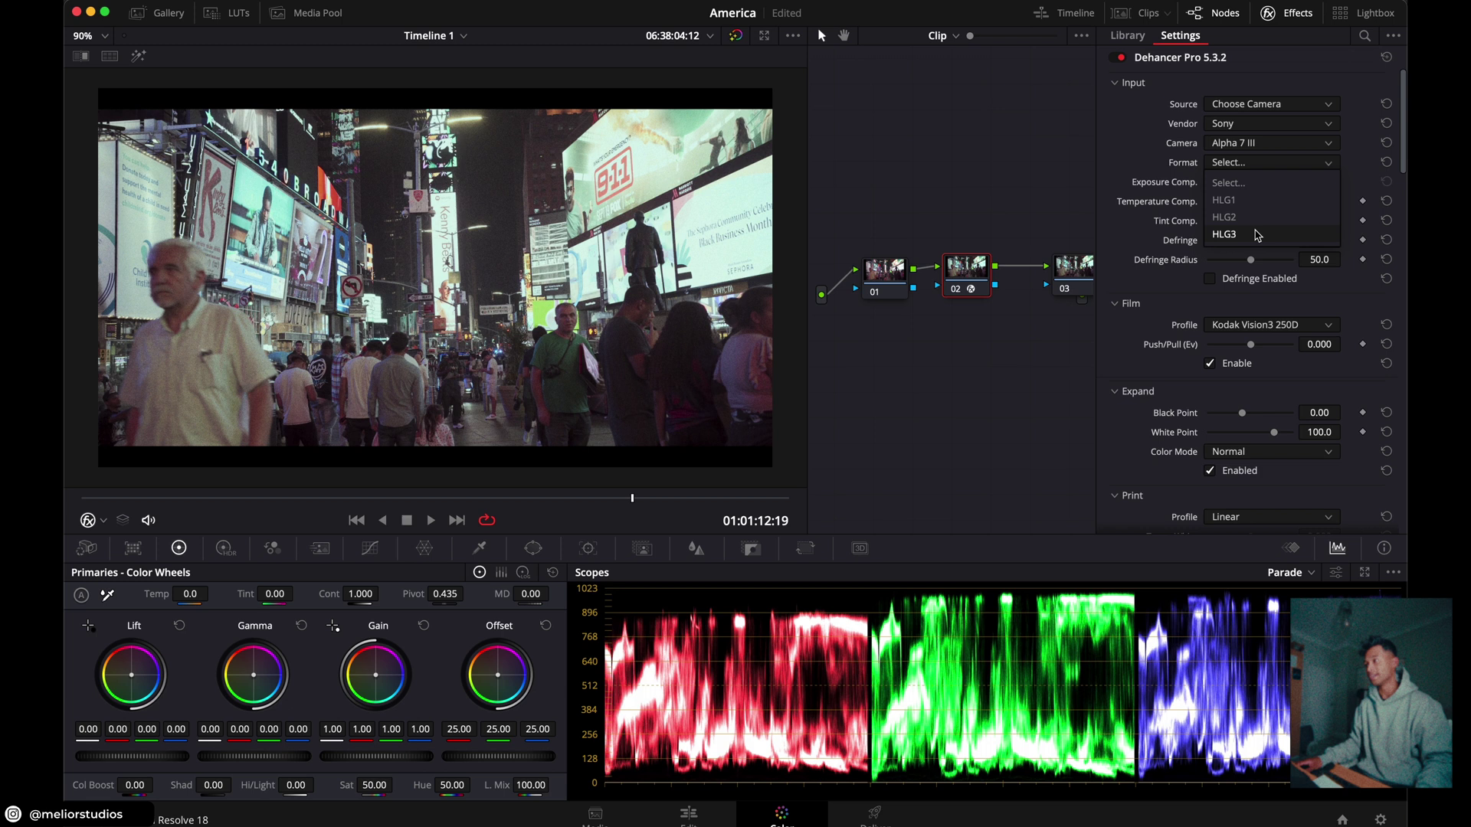
left_click(1257, 235)
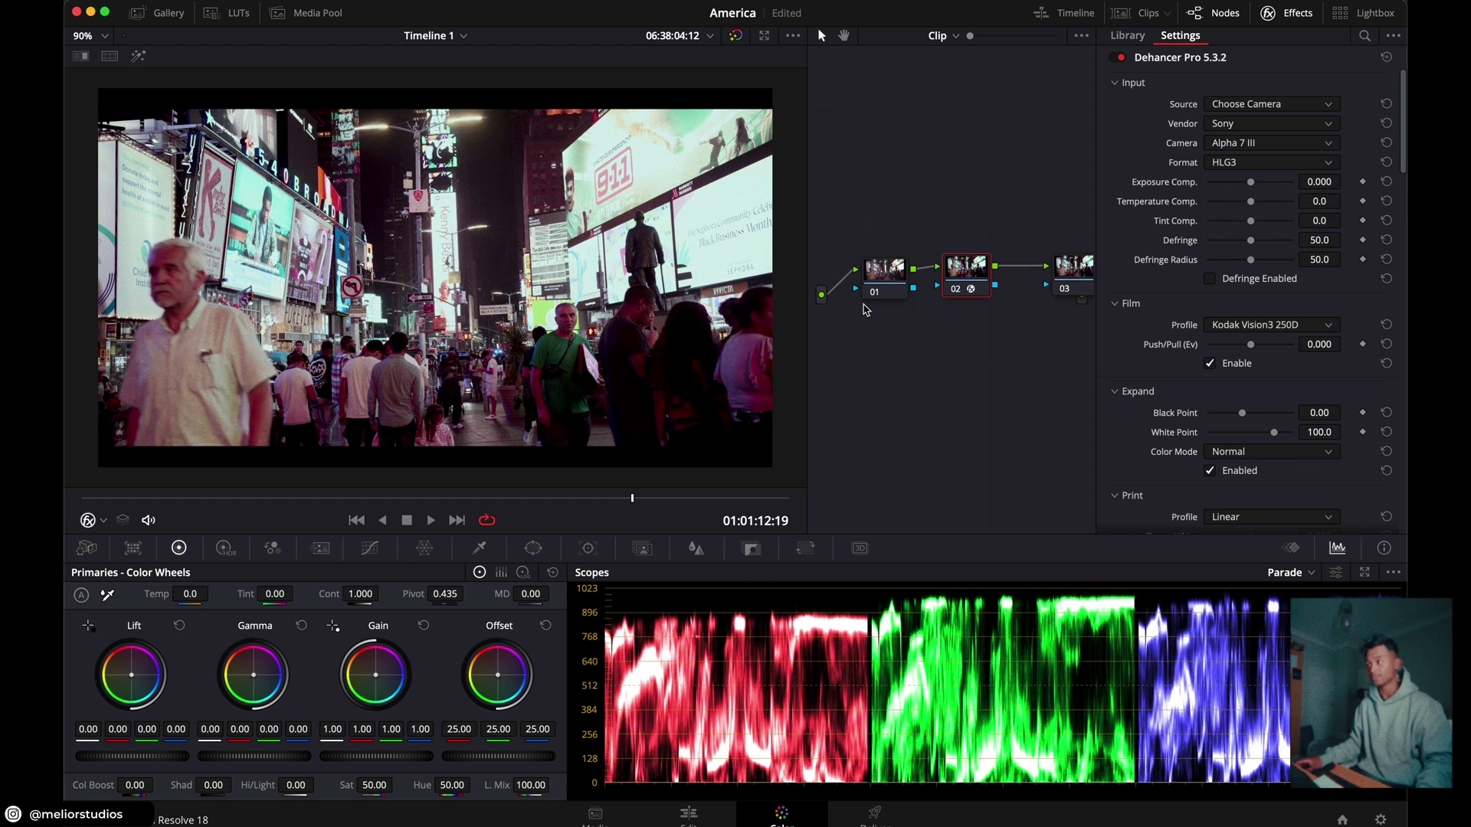
Try the Kodak Portra 160VC film profile in Dehancer and switch back to Kodak Vision3 250D.
scroll(670, 302, "up", 1)
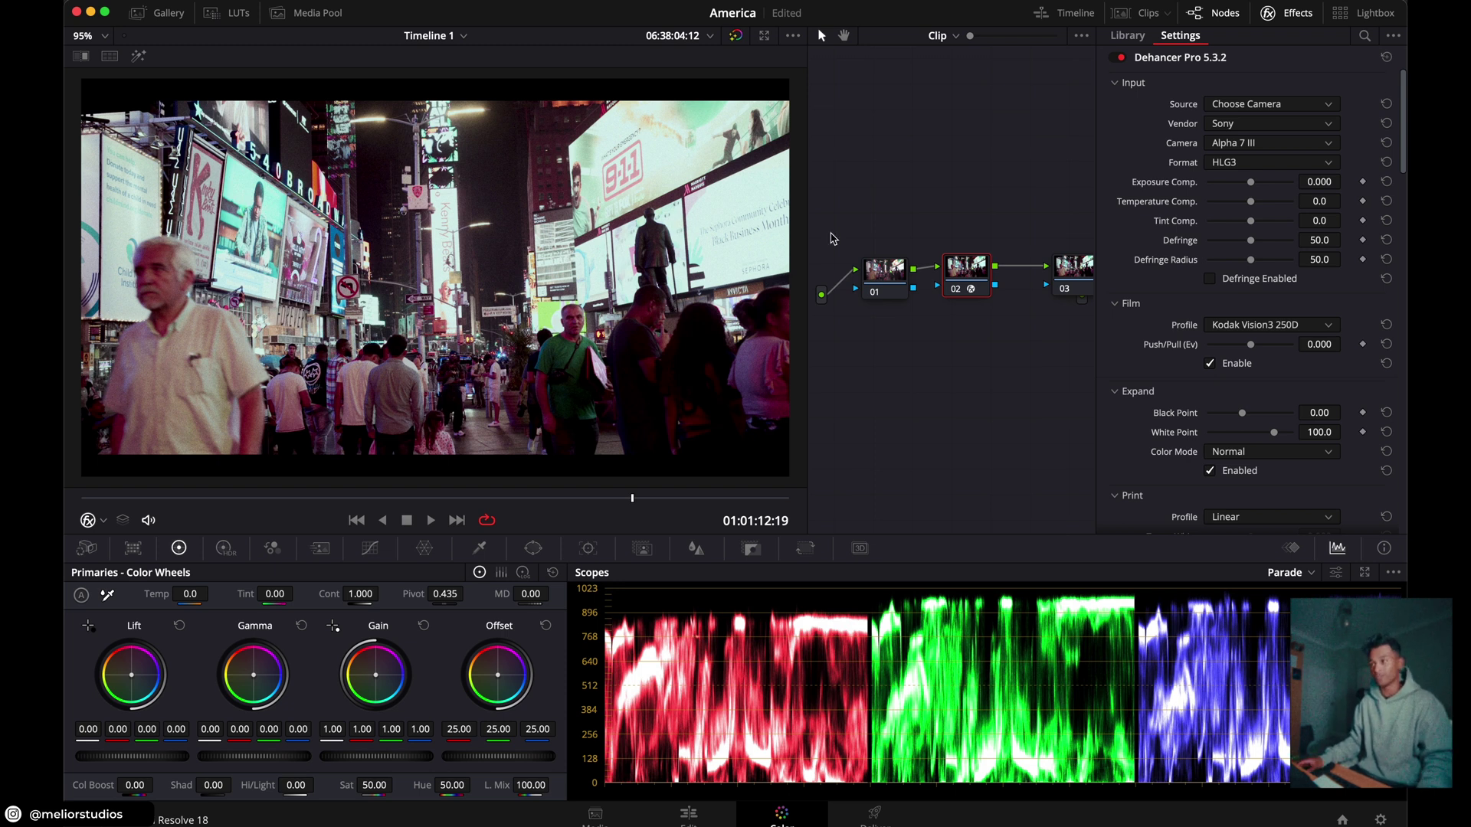
scroll(639, 232, "down", 1)
scroll(638, 232, "up", 1)
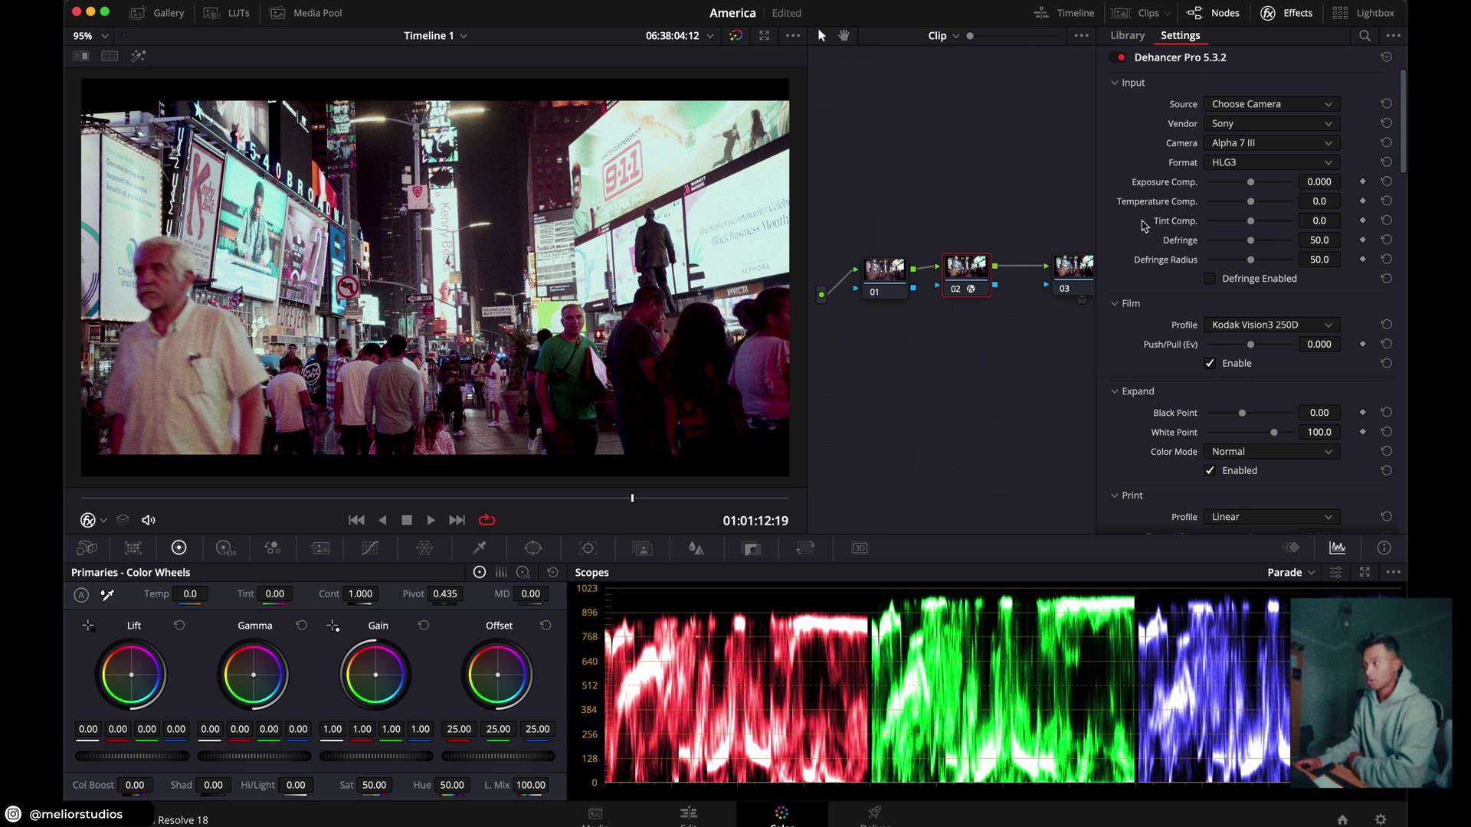
scroll(1161, 253, "down", 1)
scroll(1161, 252, "down", 4)
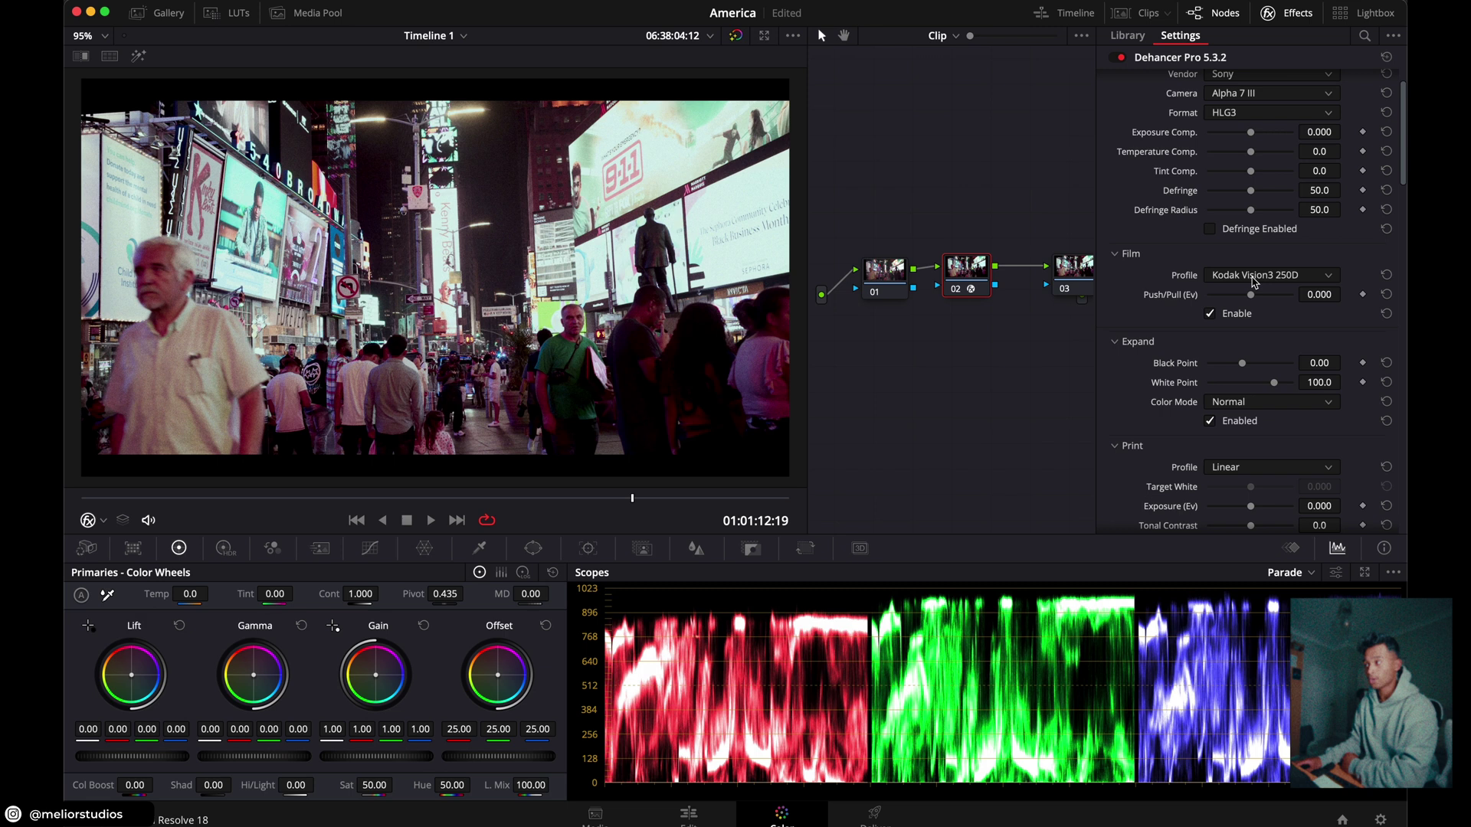
left_click(1288, 282)
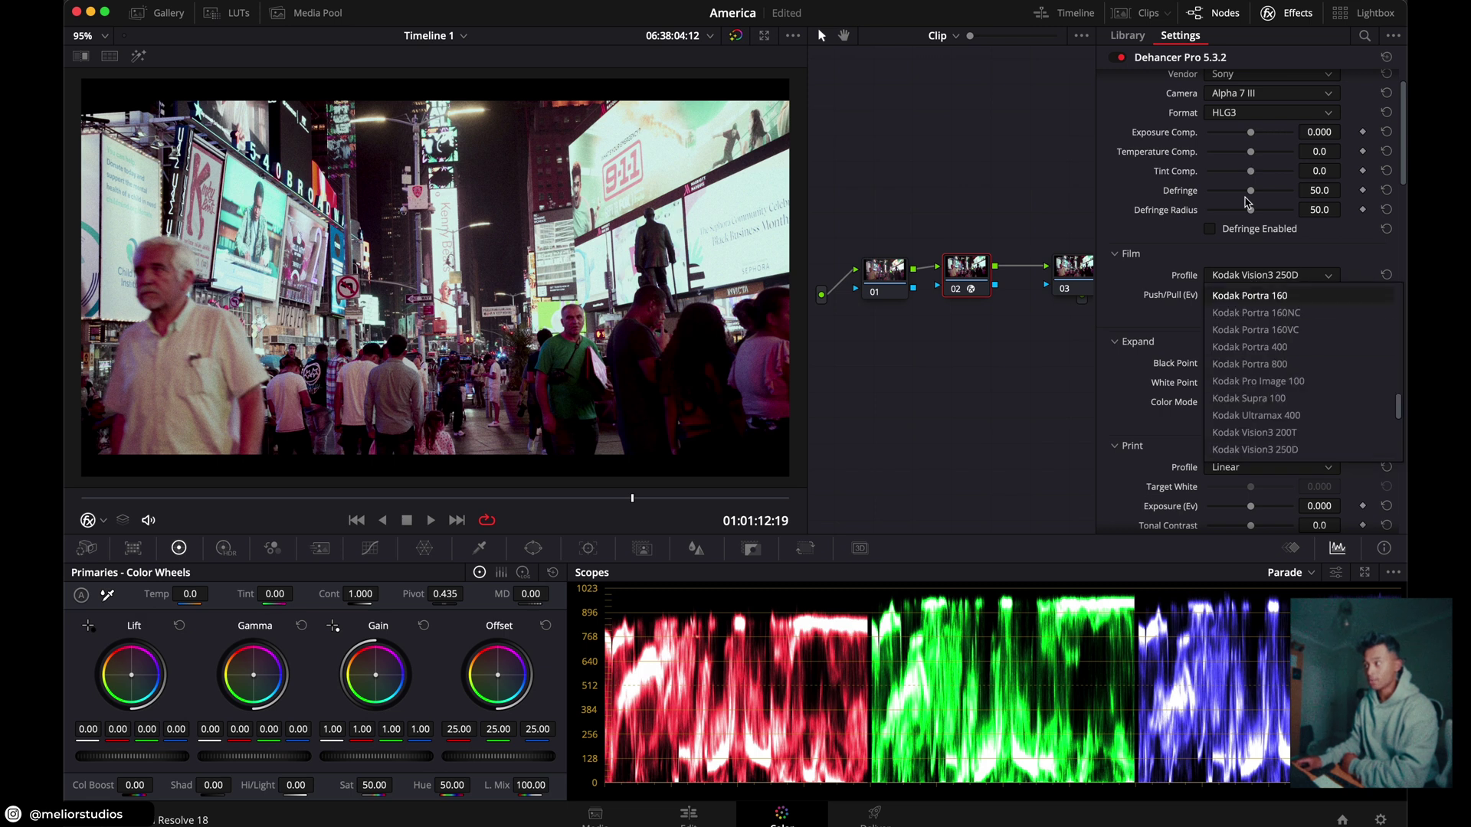
left_click(1253, 328)
left_click(1242, 275)
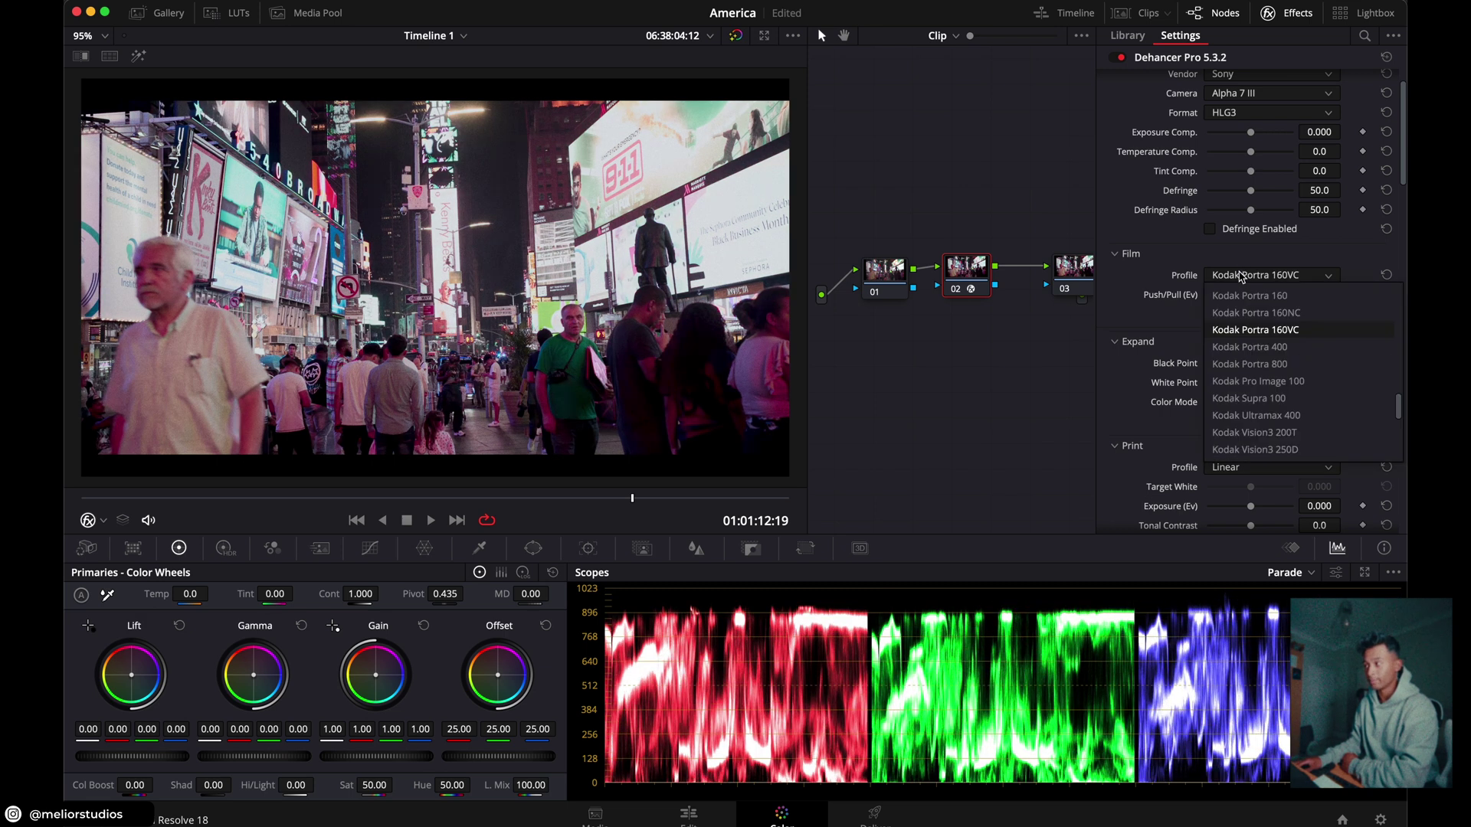
left_click(1265, 454)
Set Dehancer's print exposure to about 0.357 and tonal contrast to about -8.7.
scroll(1243, 311, "down", 5)
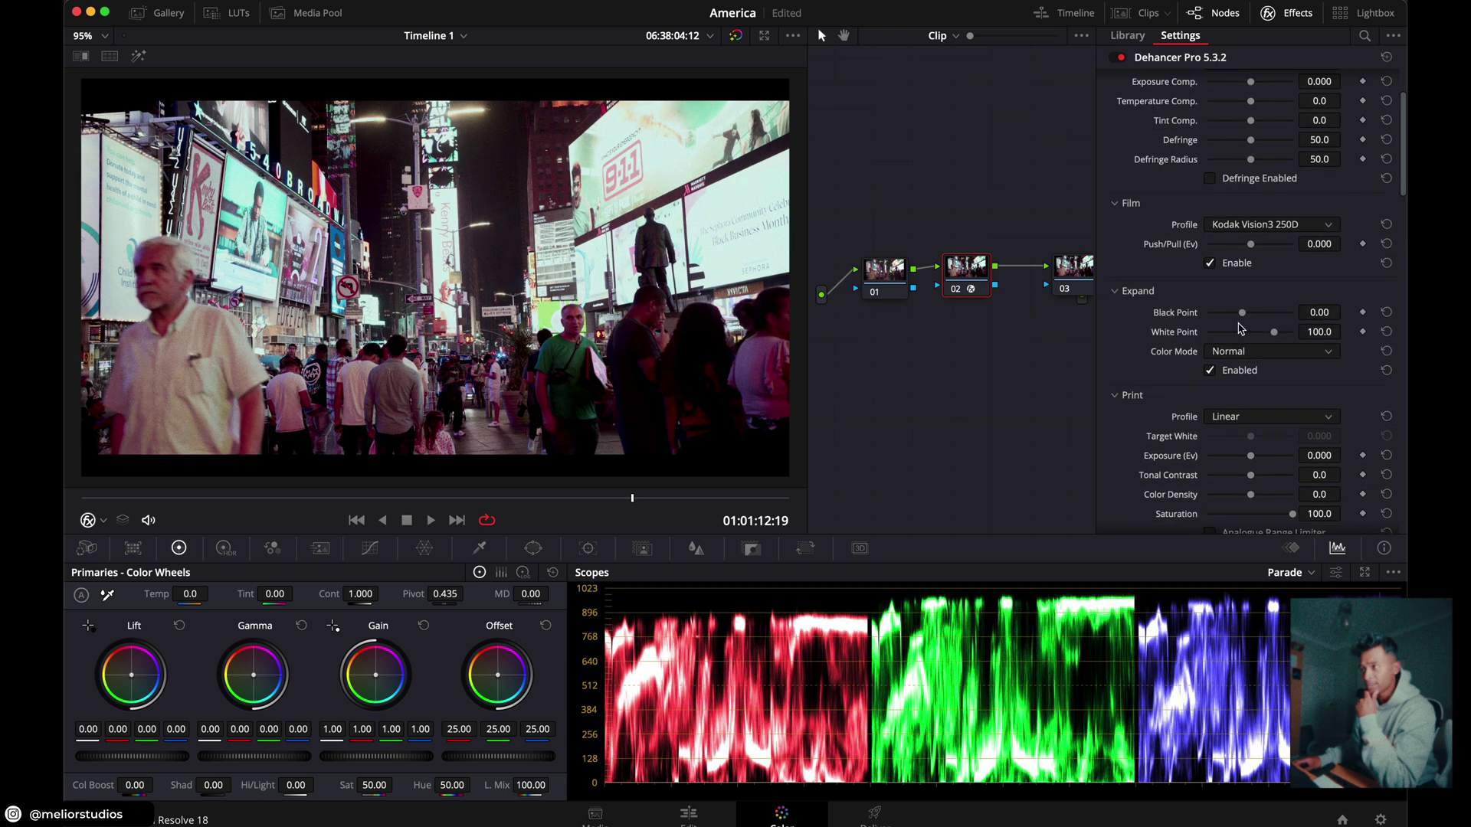
scroll(1164, 379, "up", 1)
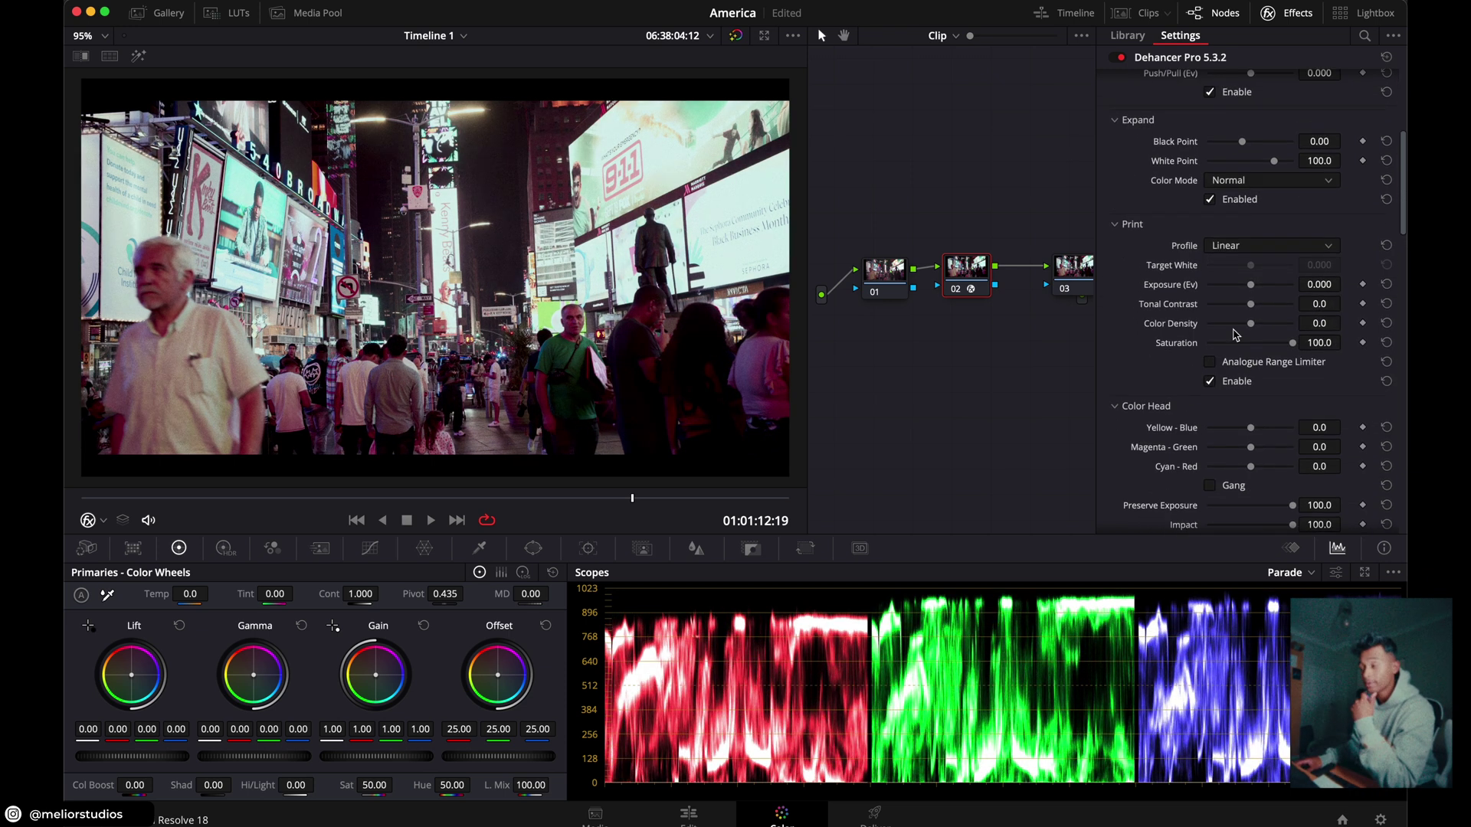
mouse_move(1252, 289)
left_mouse_down()
mouse_move(1266, 287)
mouse_move(1242, 313)
left_mouse_up()
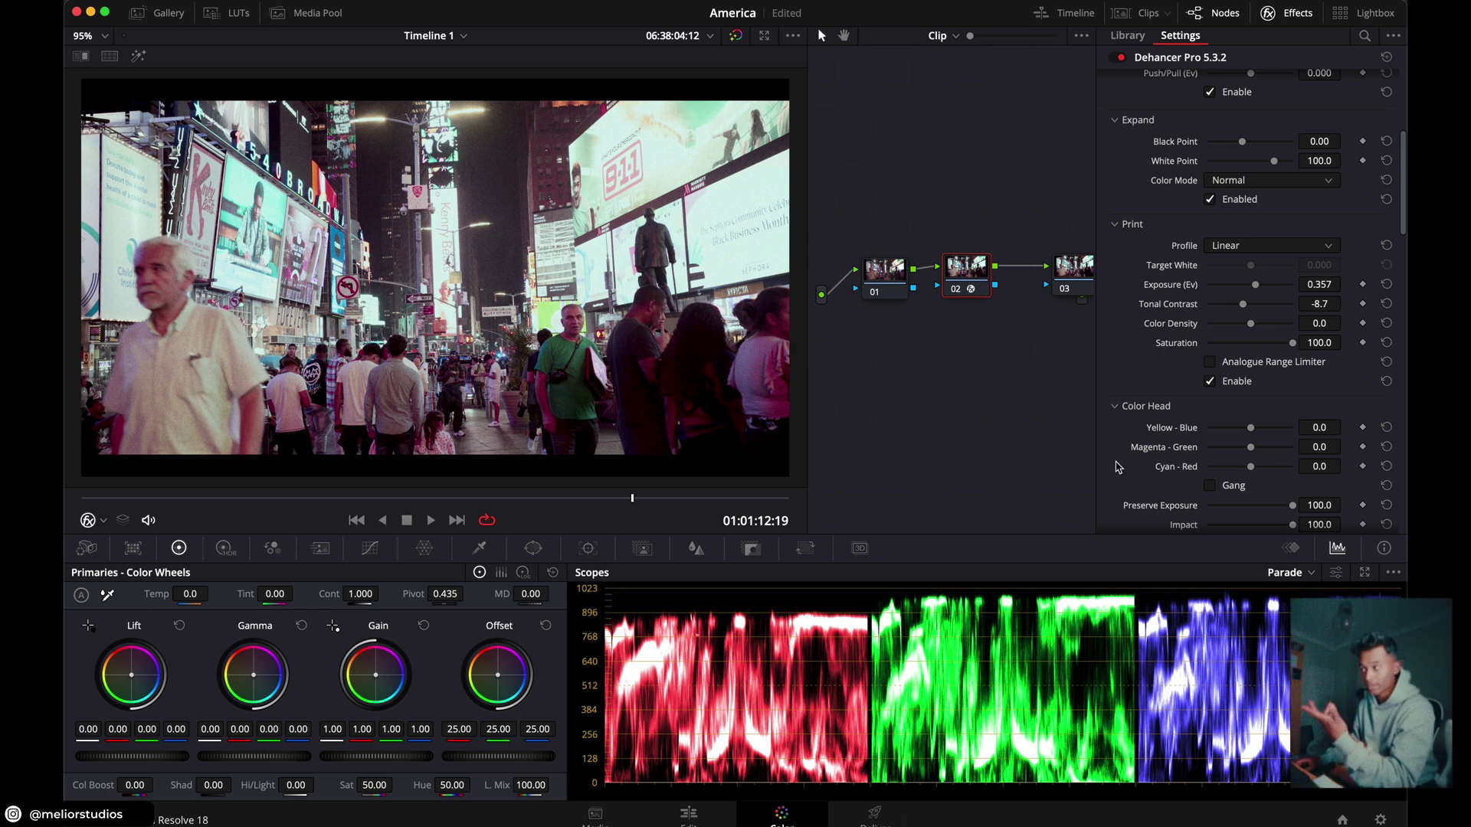
Balance the exposure on node 01 with lift at 0.07, gamma at -0.08 and gain at 0.91.
left_click(883, 281)
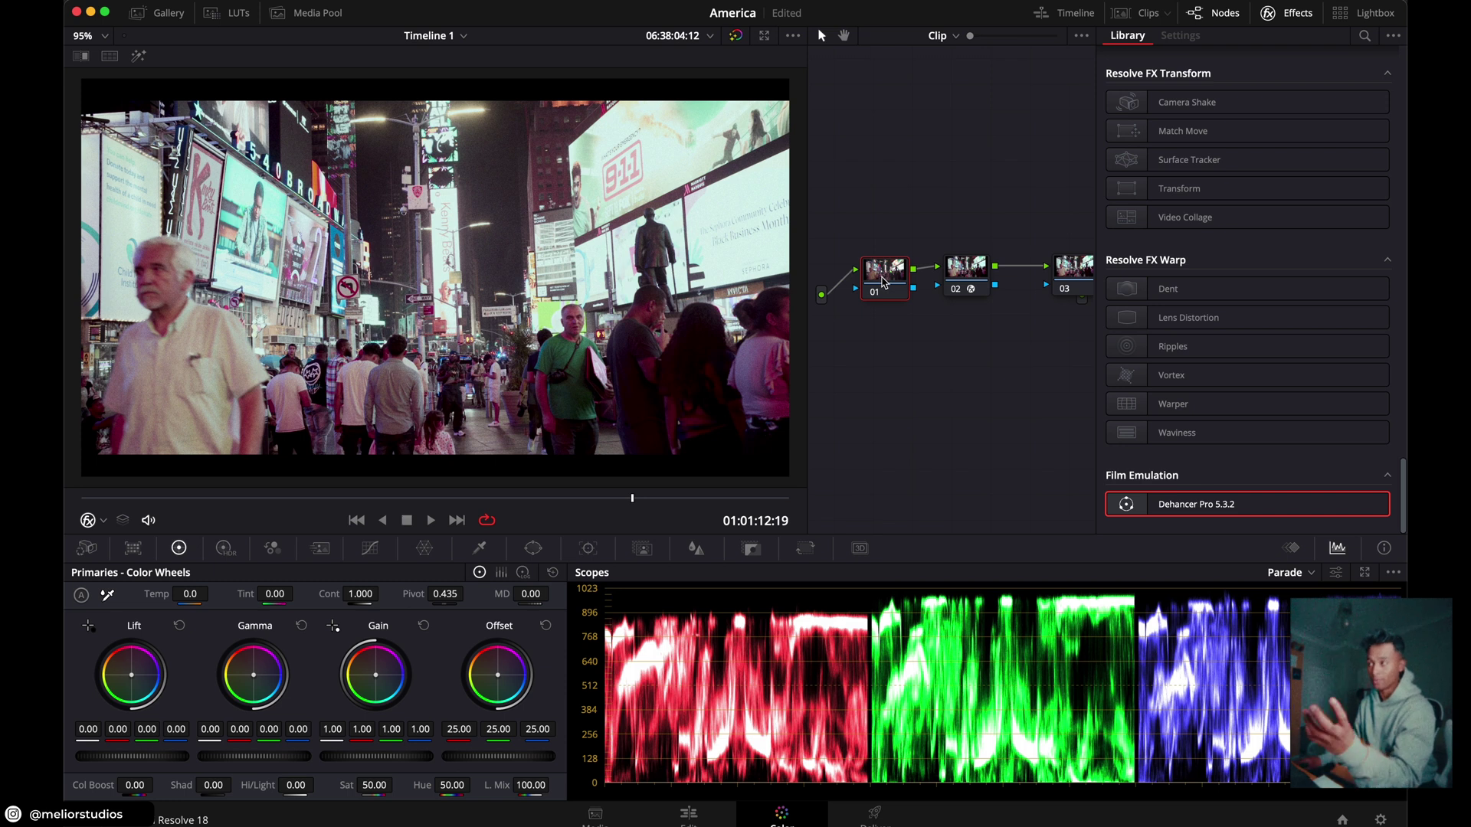
left_click(978, 277)
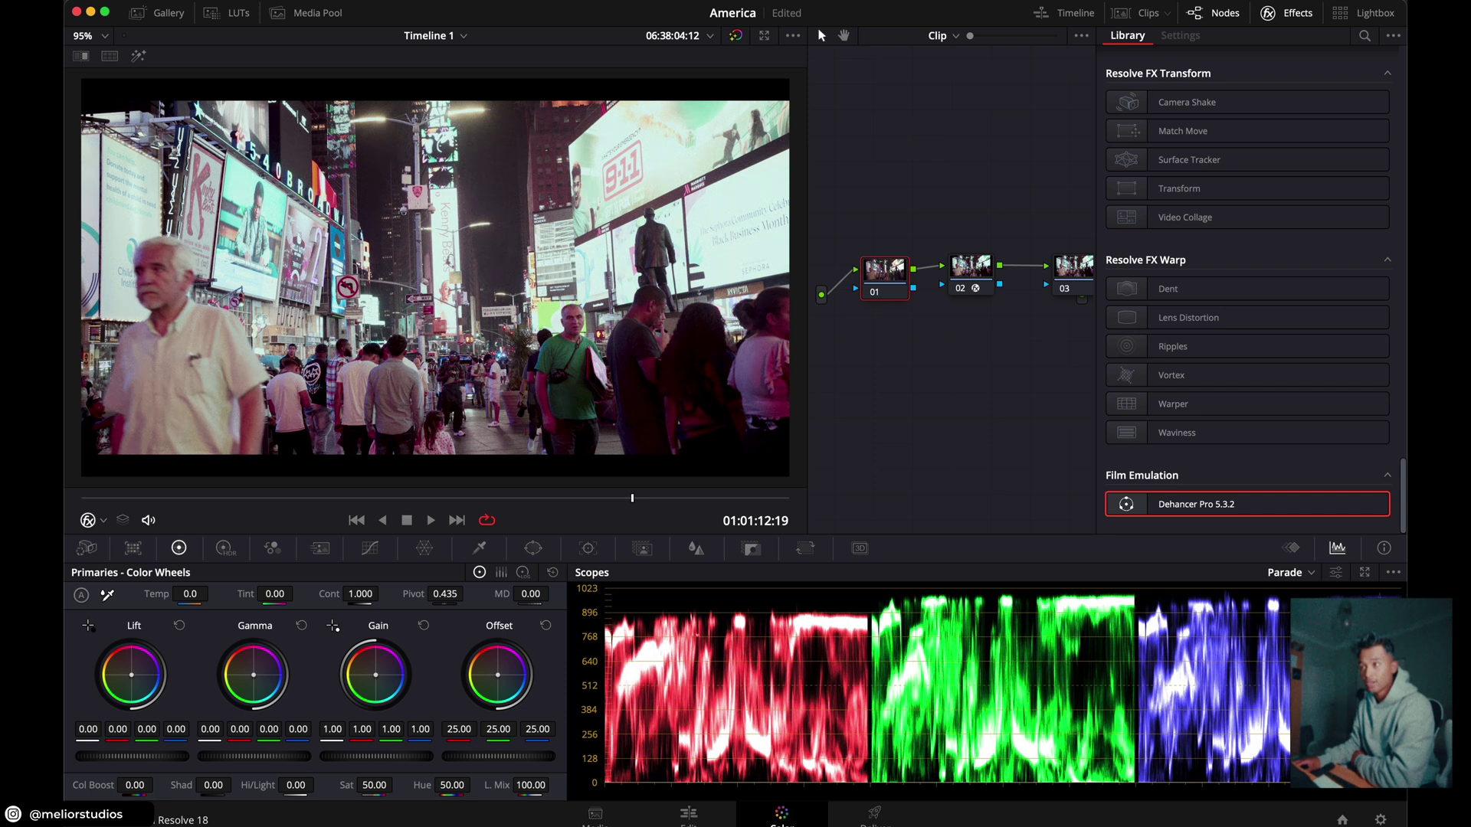
left_click_drag(132, 756, 146, 756)
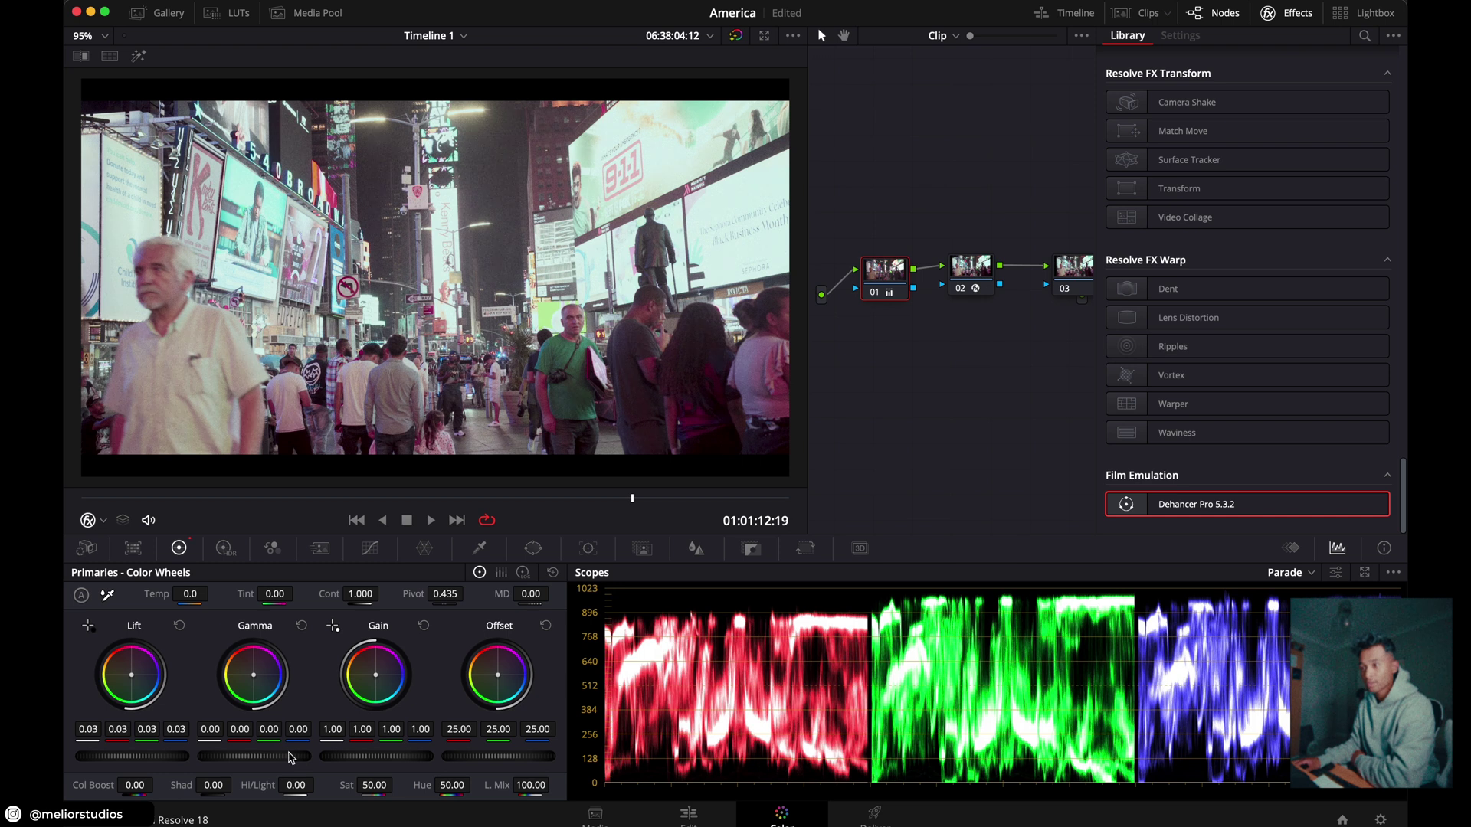
left_click_drag(291, 758, 282, 759)
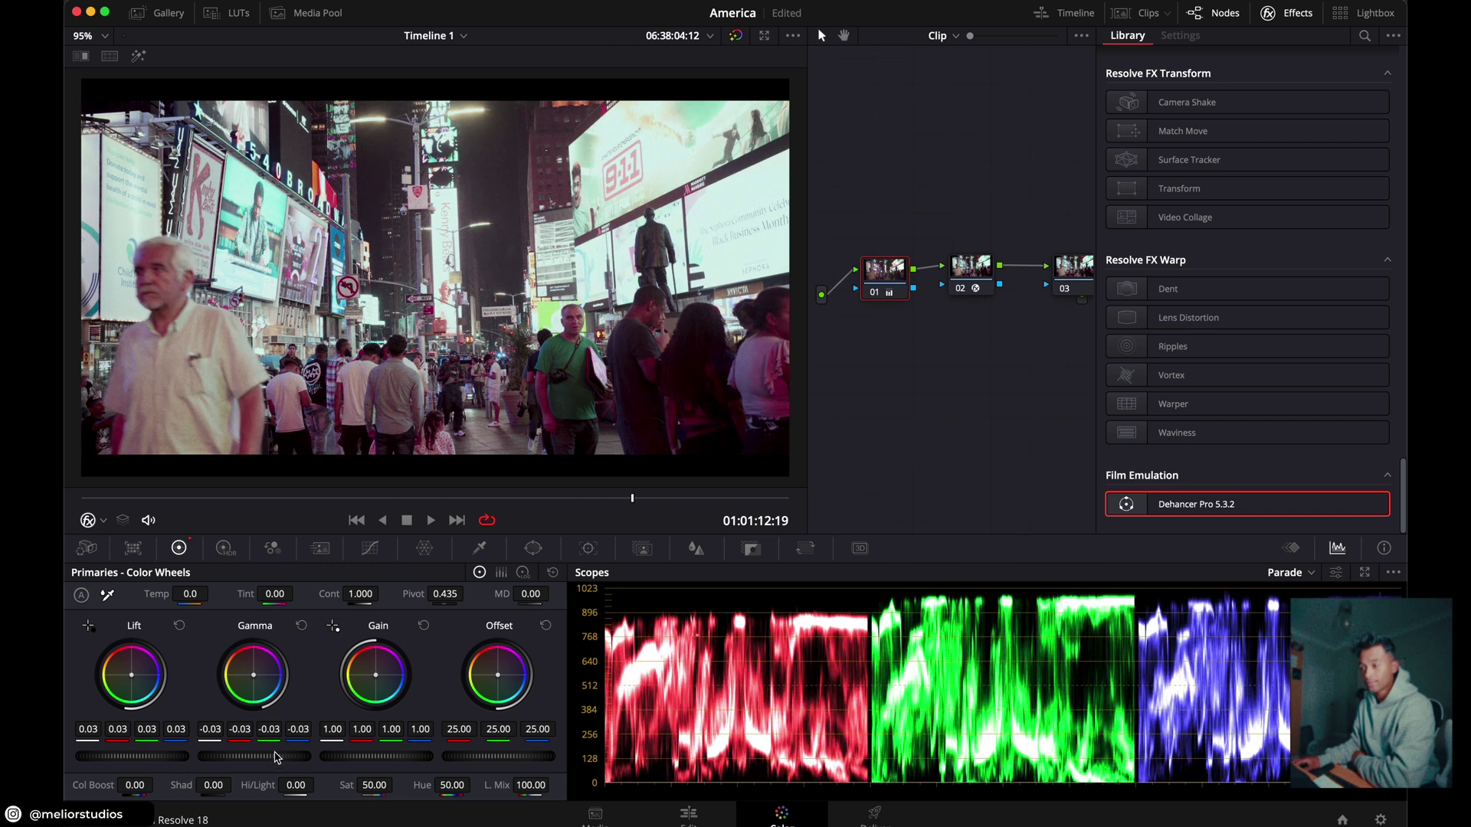
left_click_drag(417, 758, 379, 757)
left_click_drag(119, 758, 128, 758)
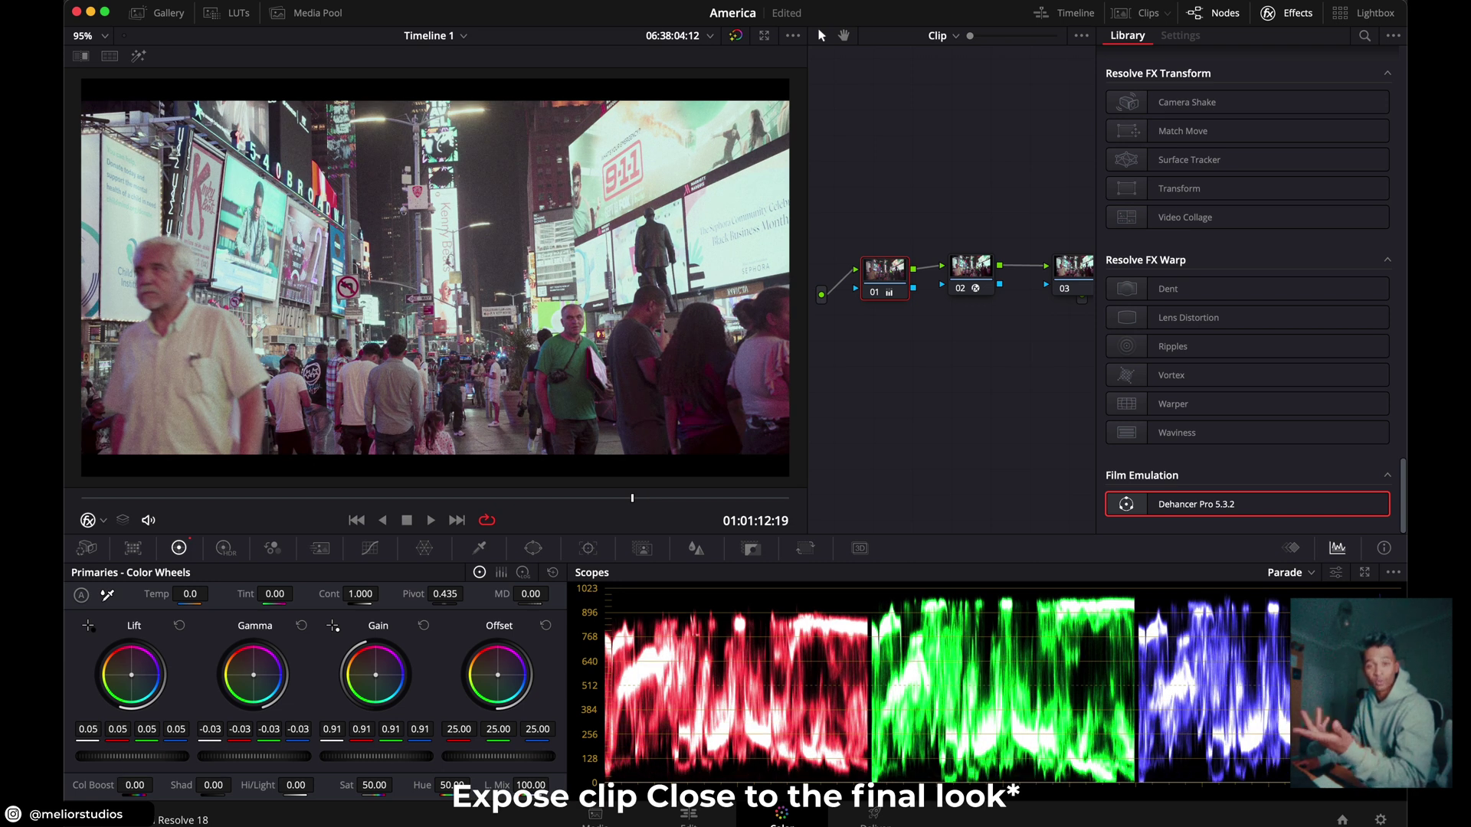
left_click_drag(132, 757, 132, 757)
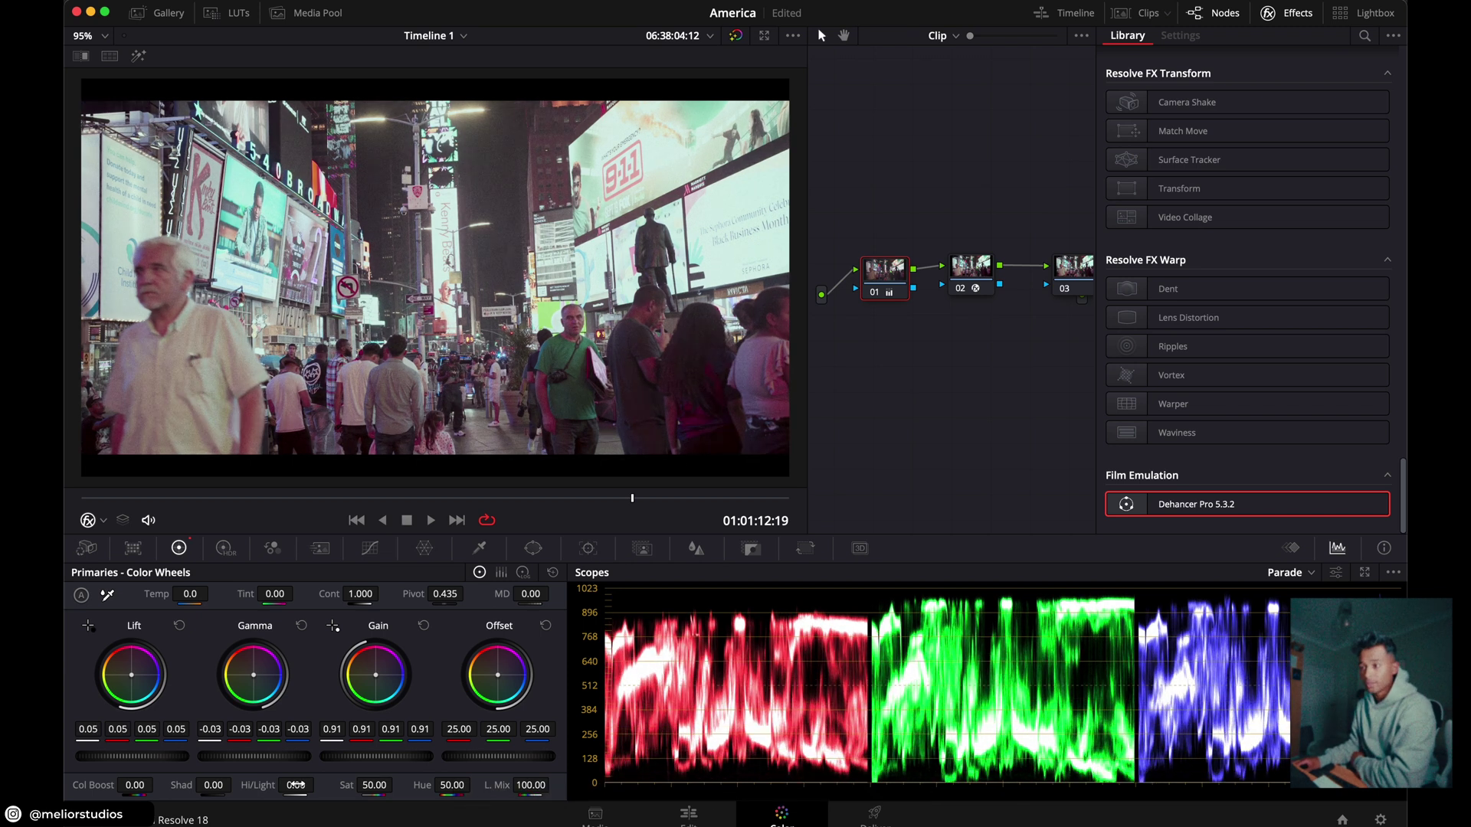
left_click_drag(254, 756, 235, 756)
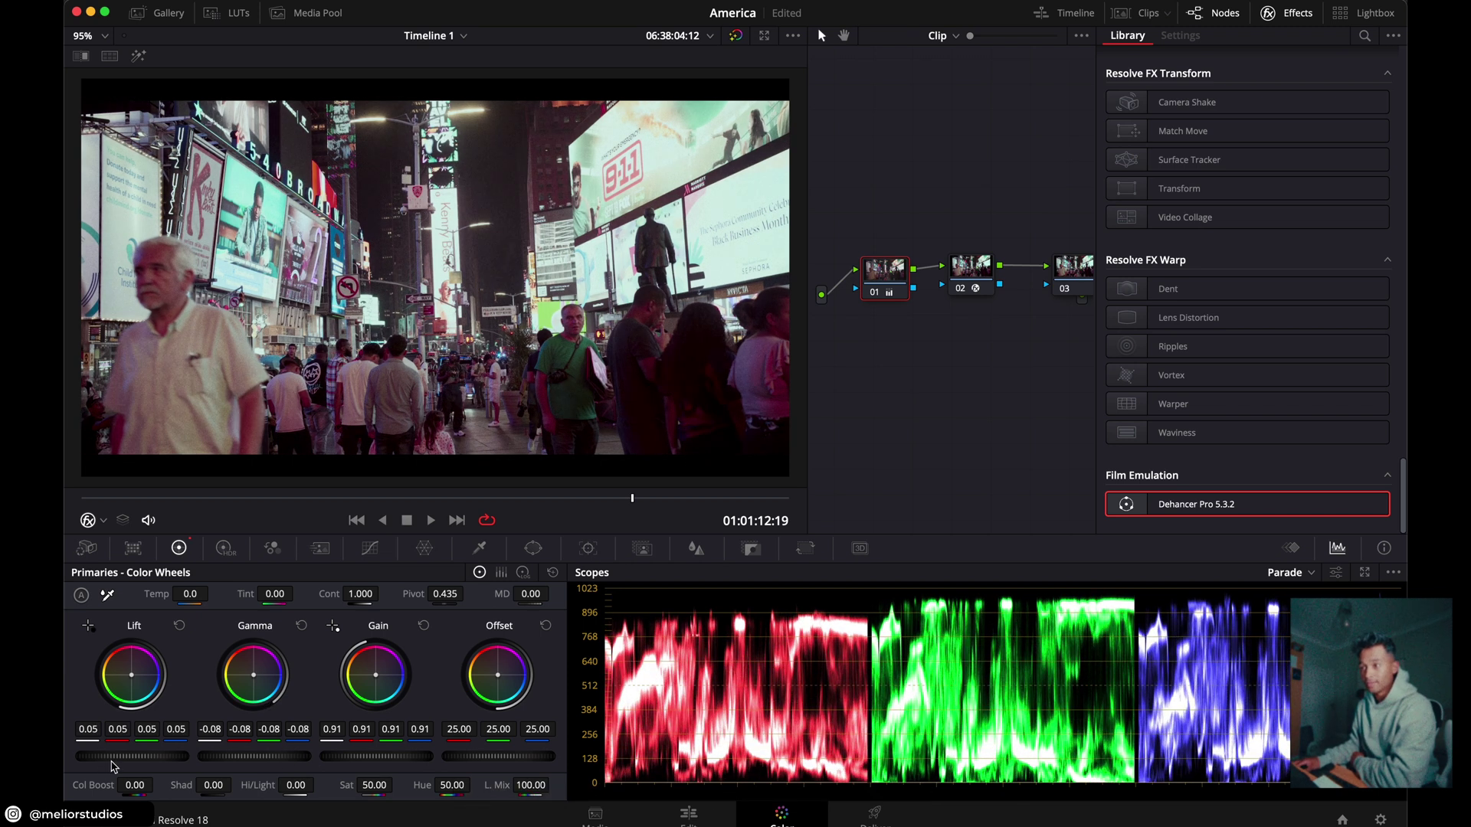
left_click_drag(140, 757, 147, 757)
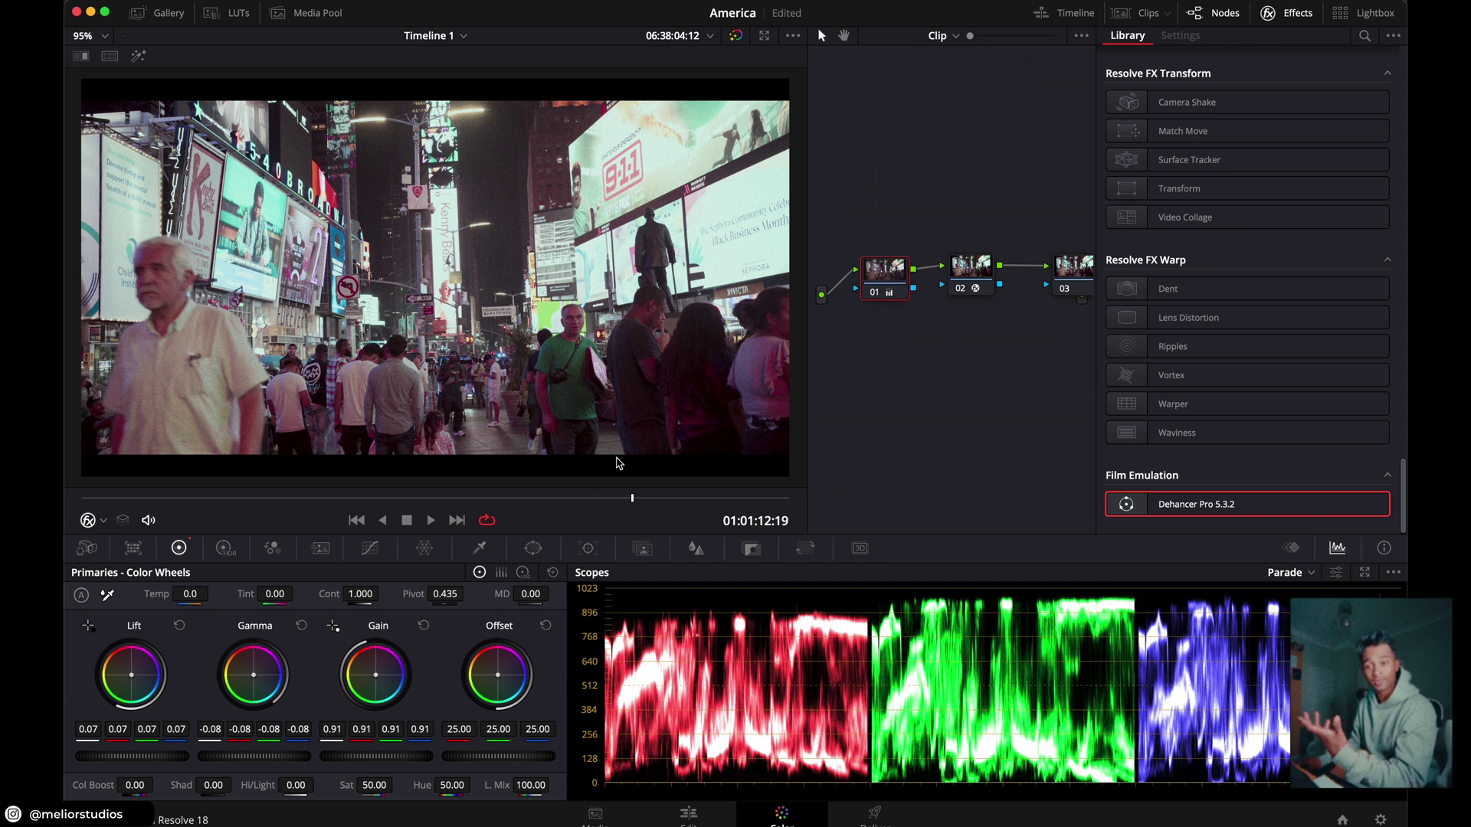
Shift node 01's offset colour toward teal, to about 21.65 red, 25.39 green and 26.40 blue.
left_click(971, 268)
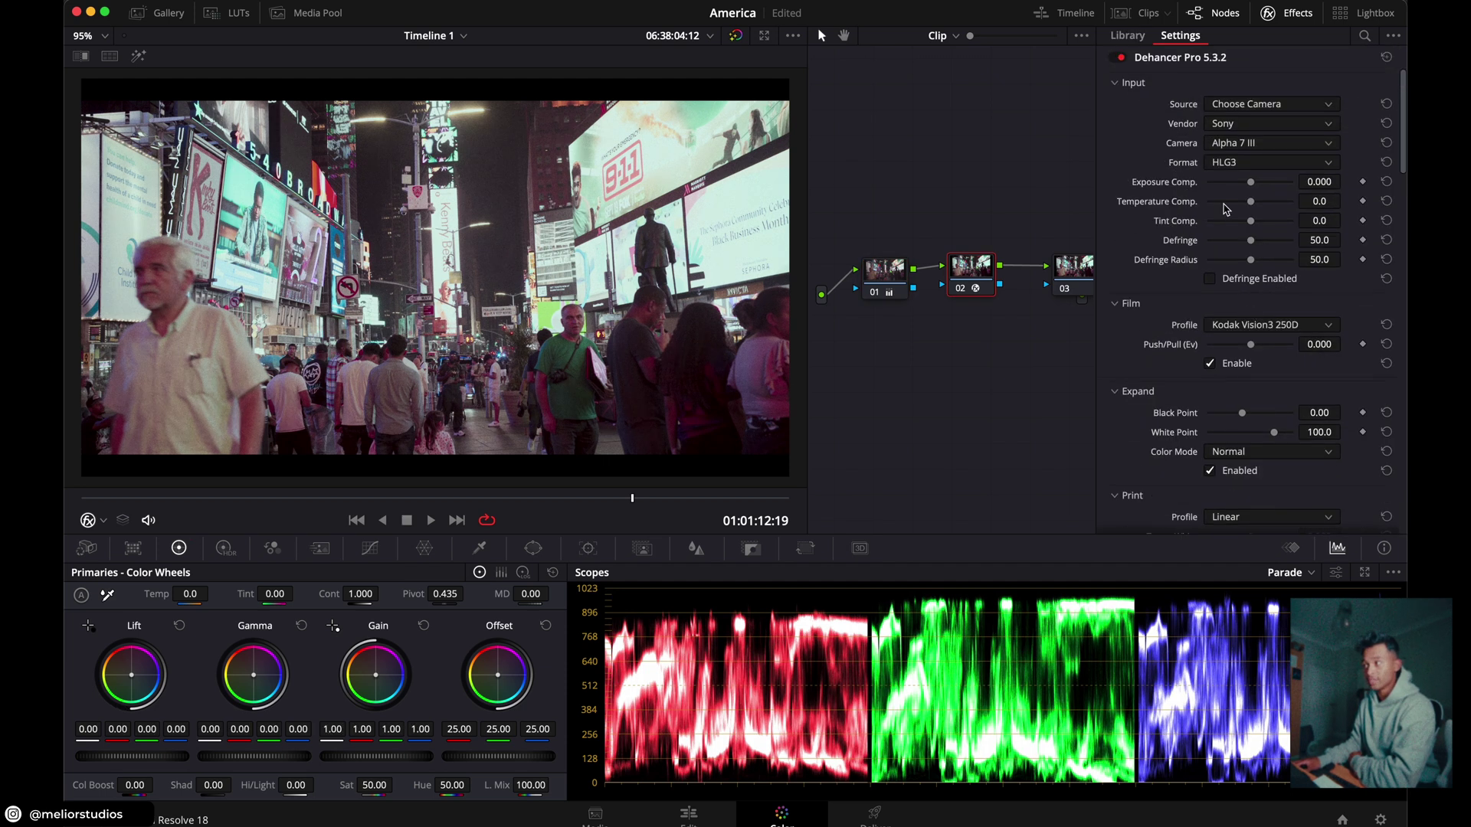
left_click_drag(887, 270, 891, 272)
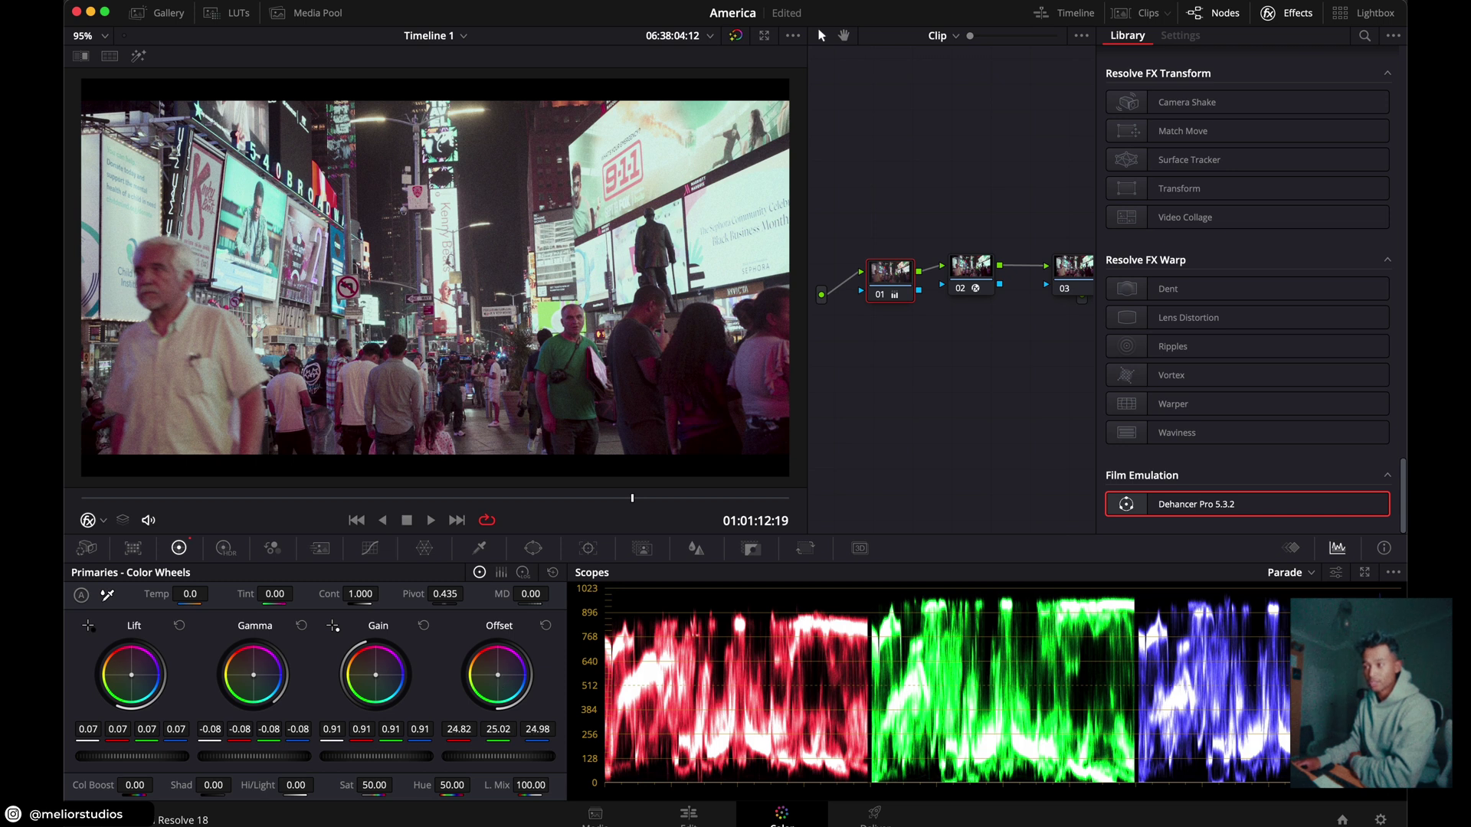
left_click_drag(497, 675, 499, 678)
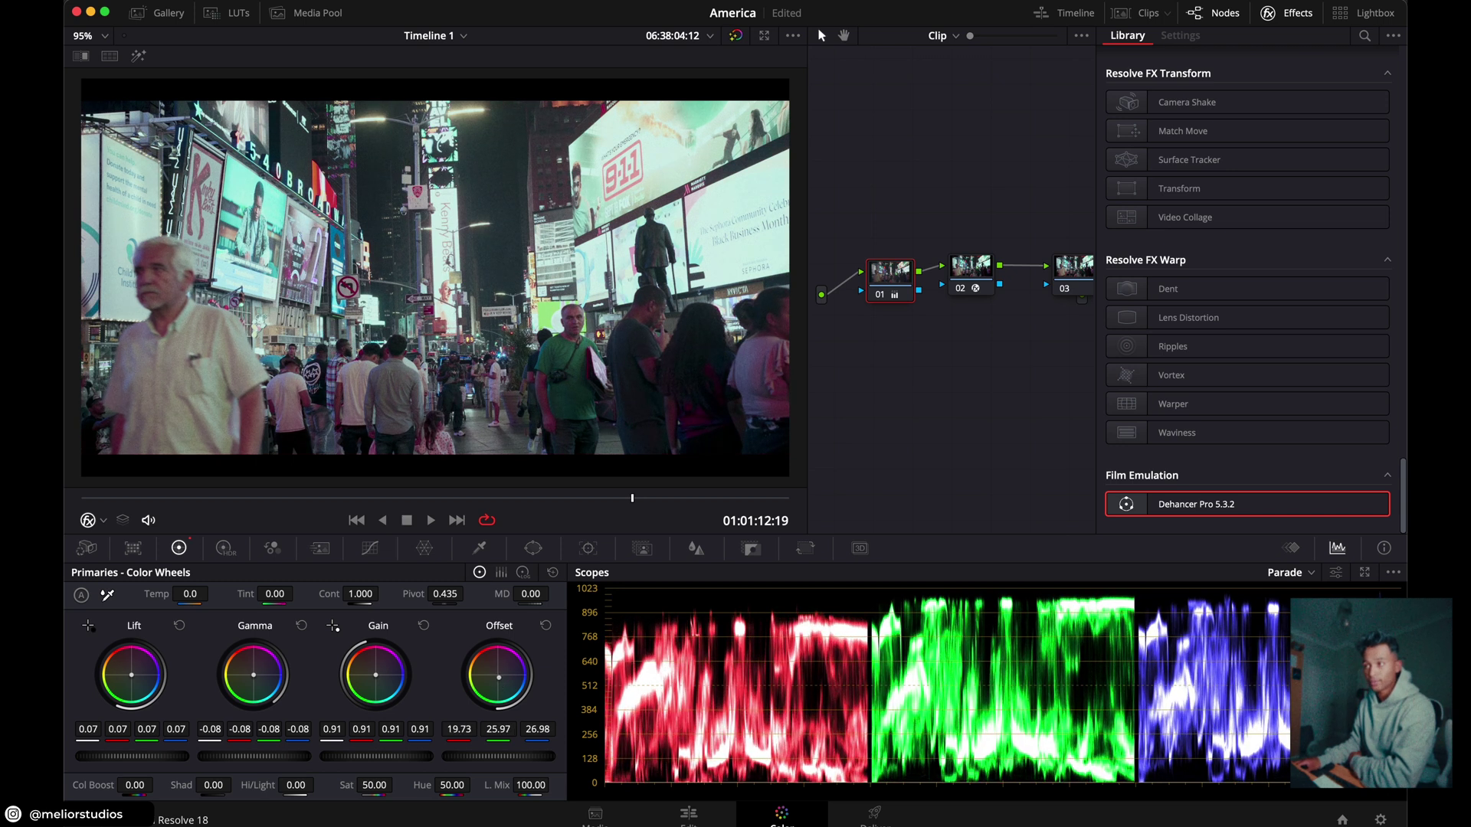
double_click(499, 678)
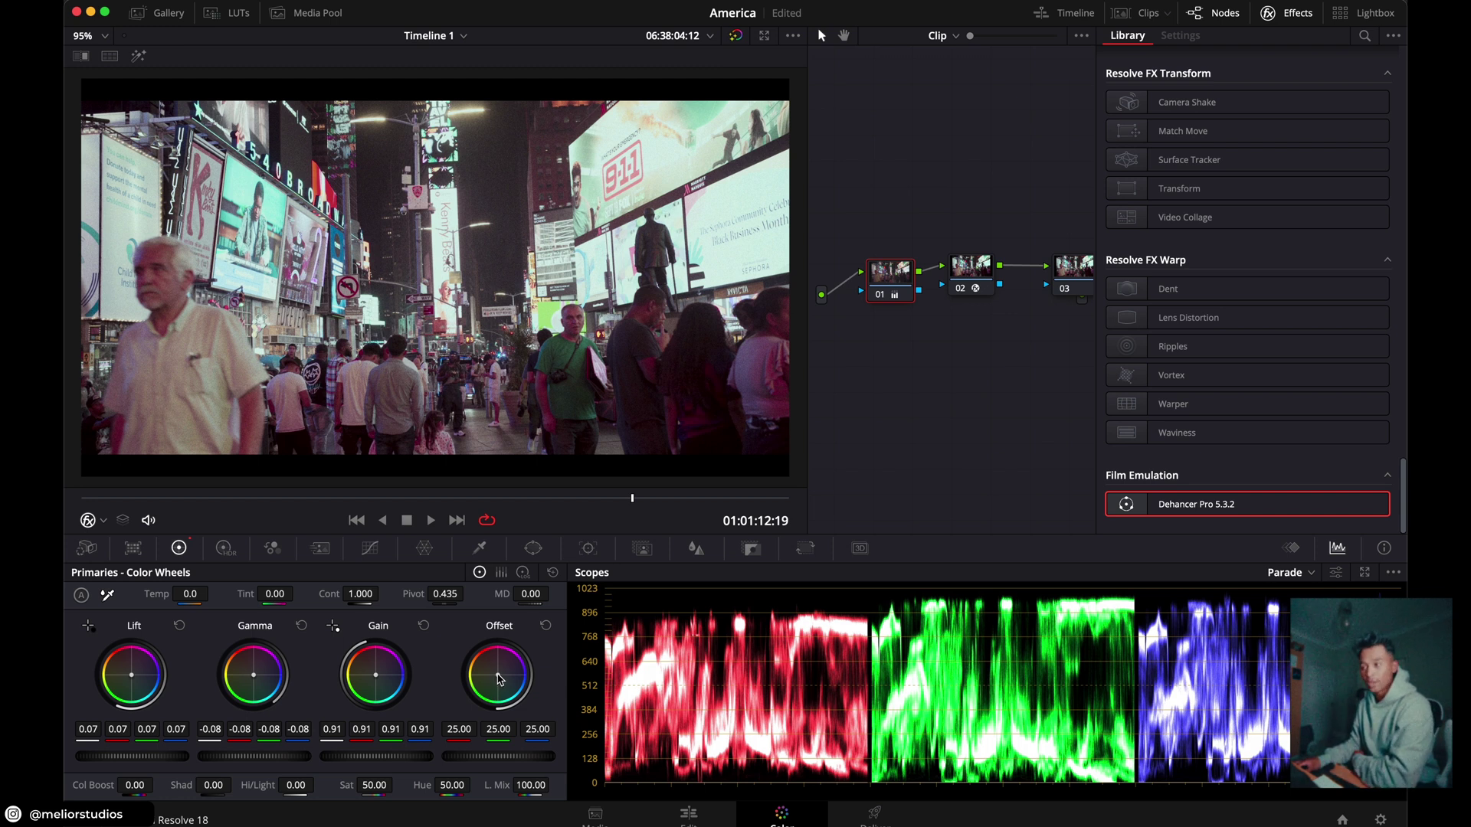
mouse_move(498, 678)
left_mouse_down()
mouse_move(510, 672)
mouse_move(500, 683)
left_mouse_up()
double_click(501, 679)
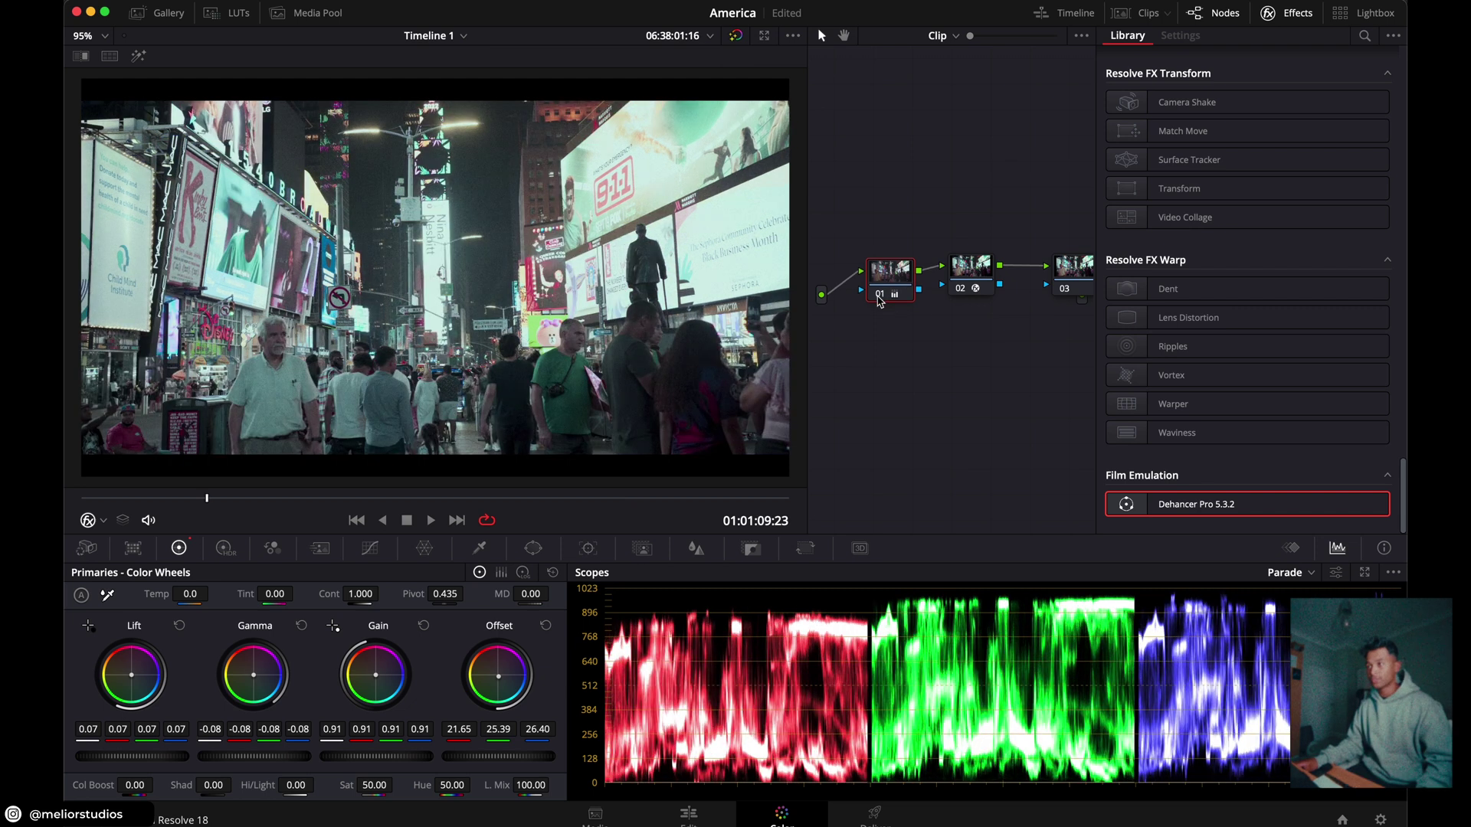
Toggle node 01 off and on to compare the picture with and without its correction.
left_click(878, 295)
left_click(878, 295)
left_click(878, 295)
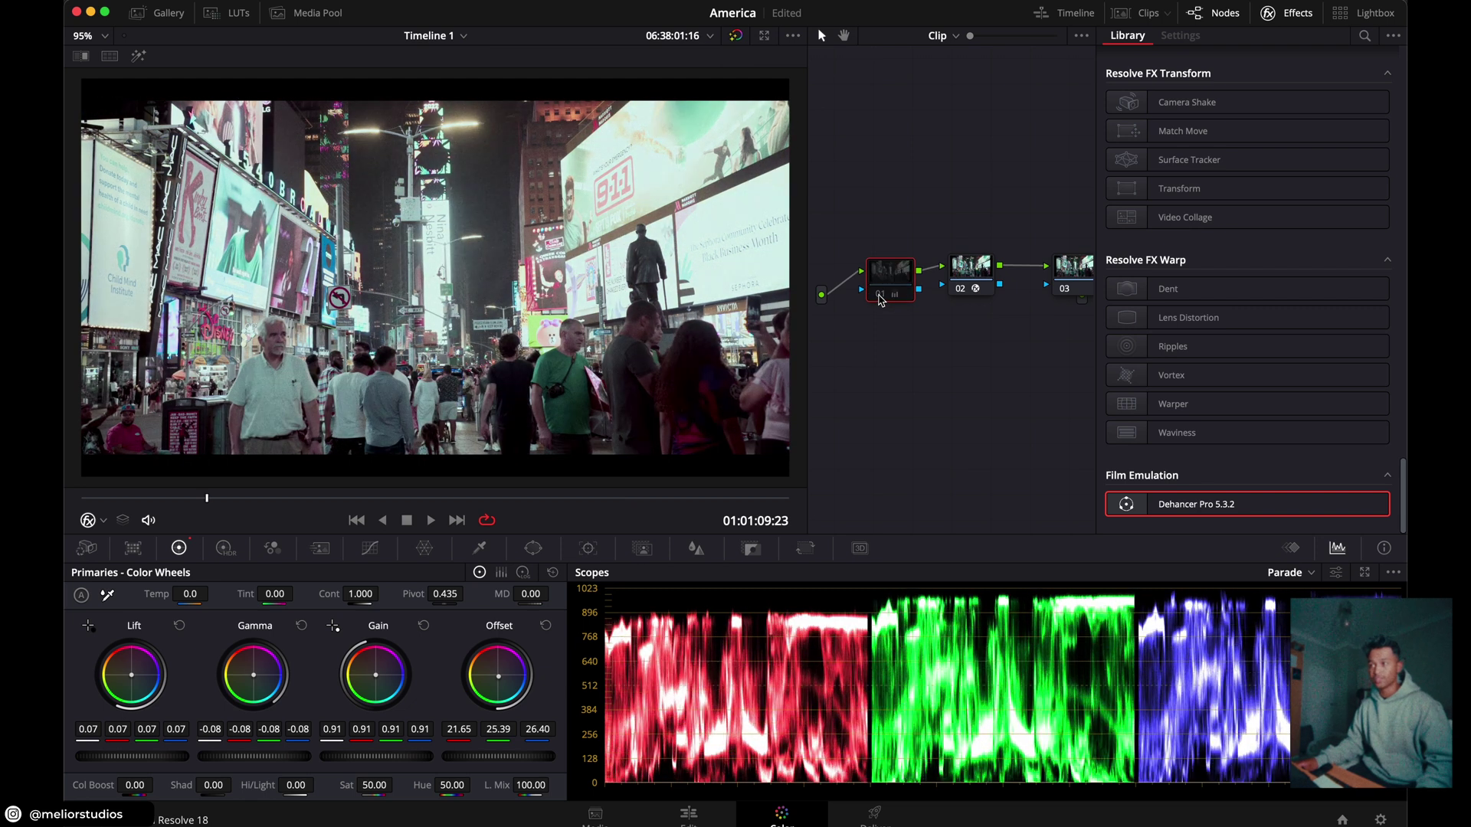
Re-enable node 01, and set the print color density of node 02's Dehancer effect to 100.
left_click(881, 298)
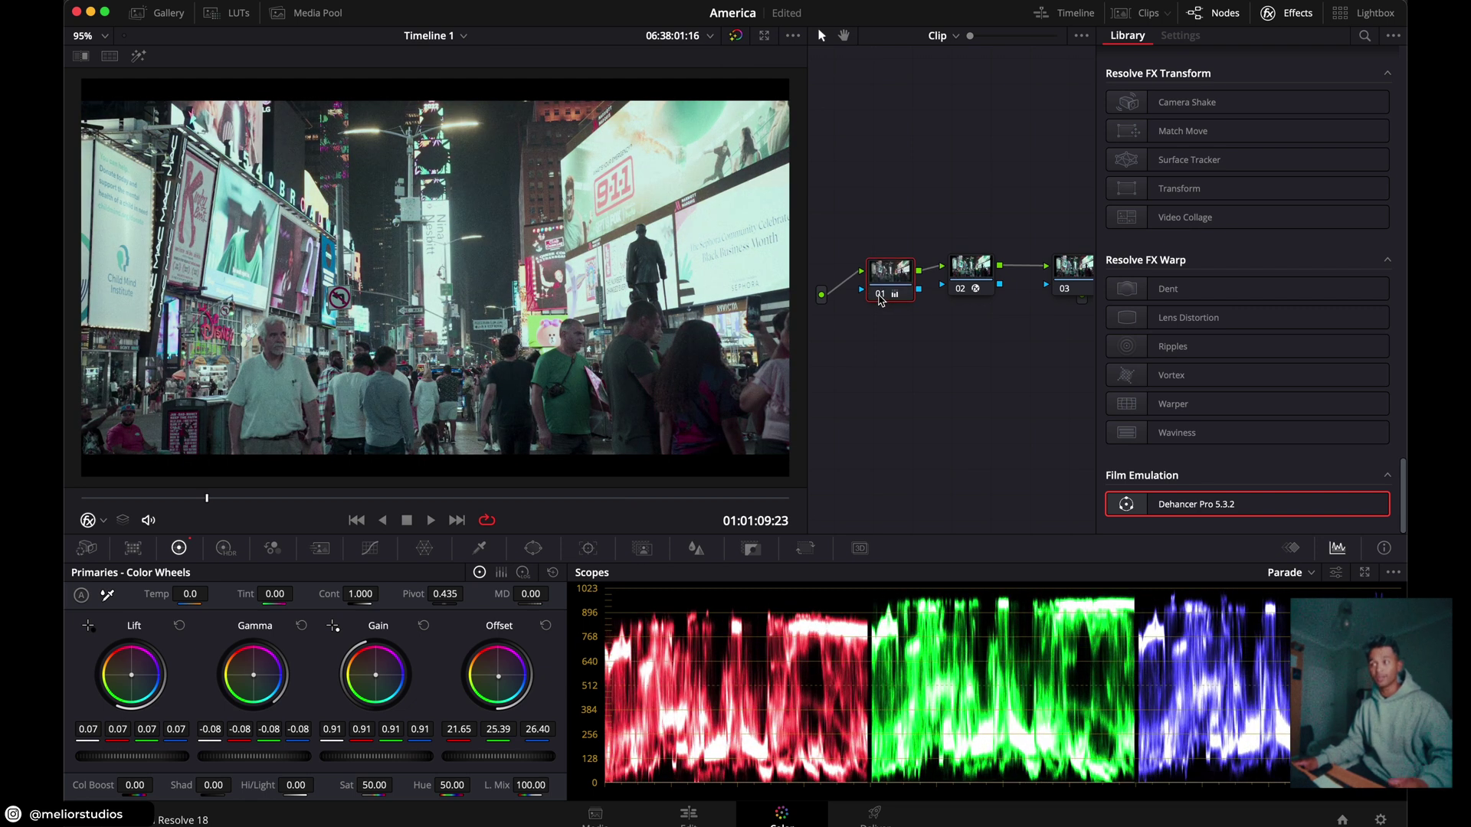
left_click(973, 280)
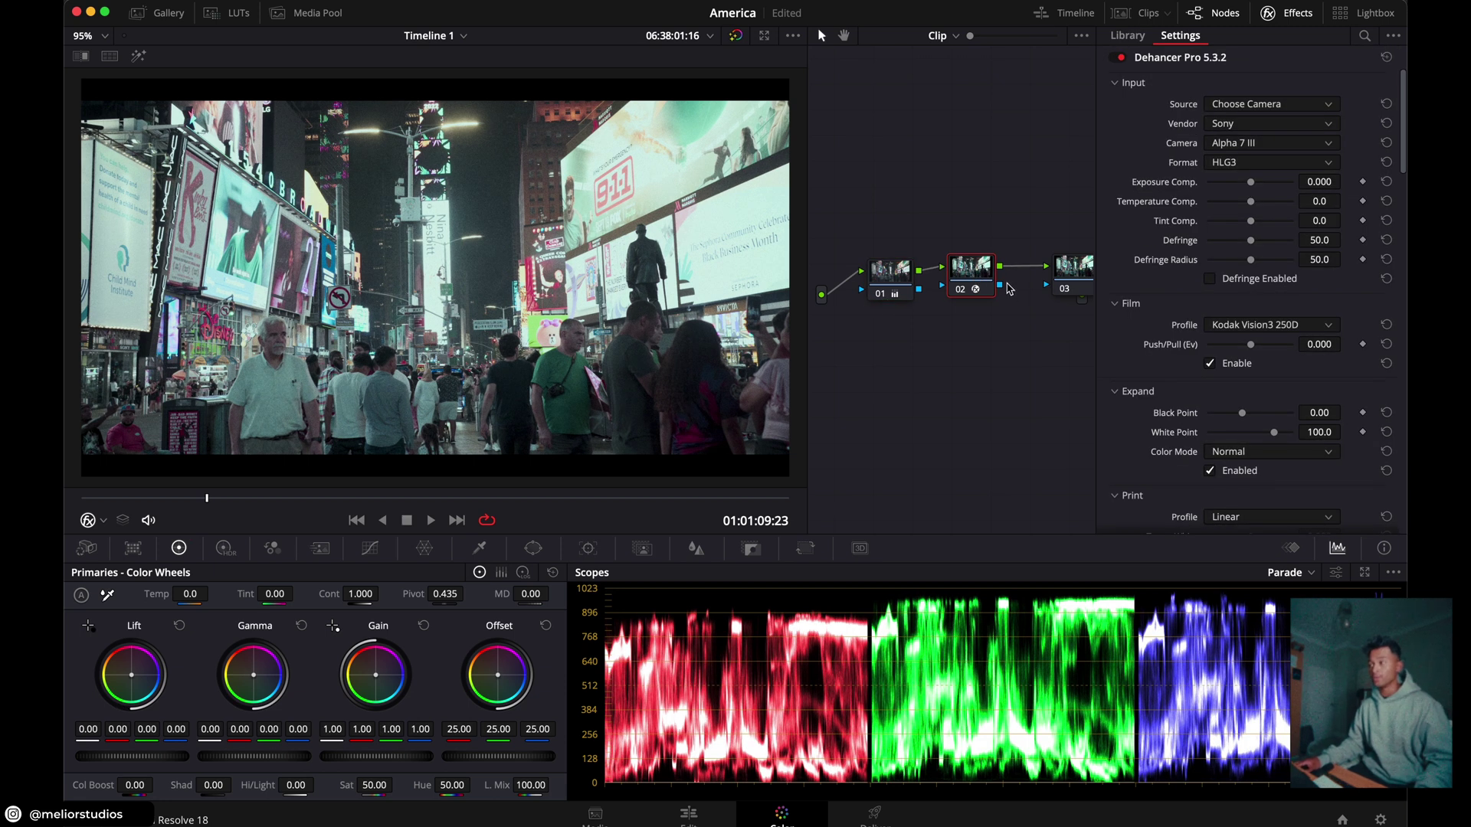
scroll(1186, 268, "down", 10)
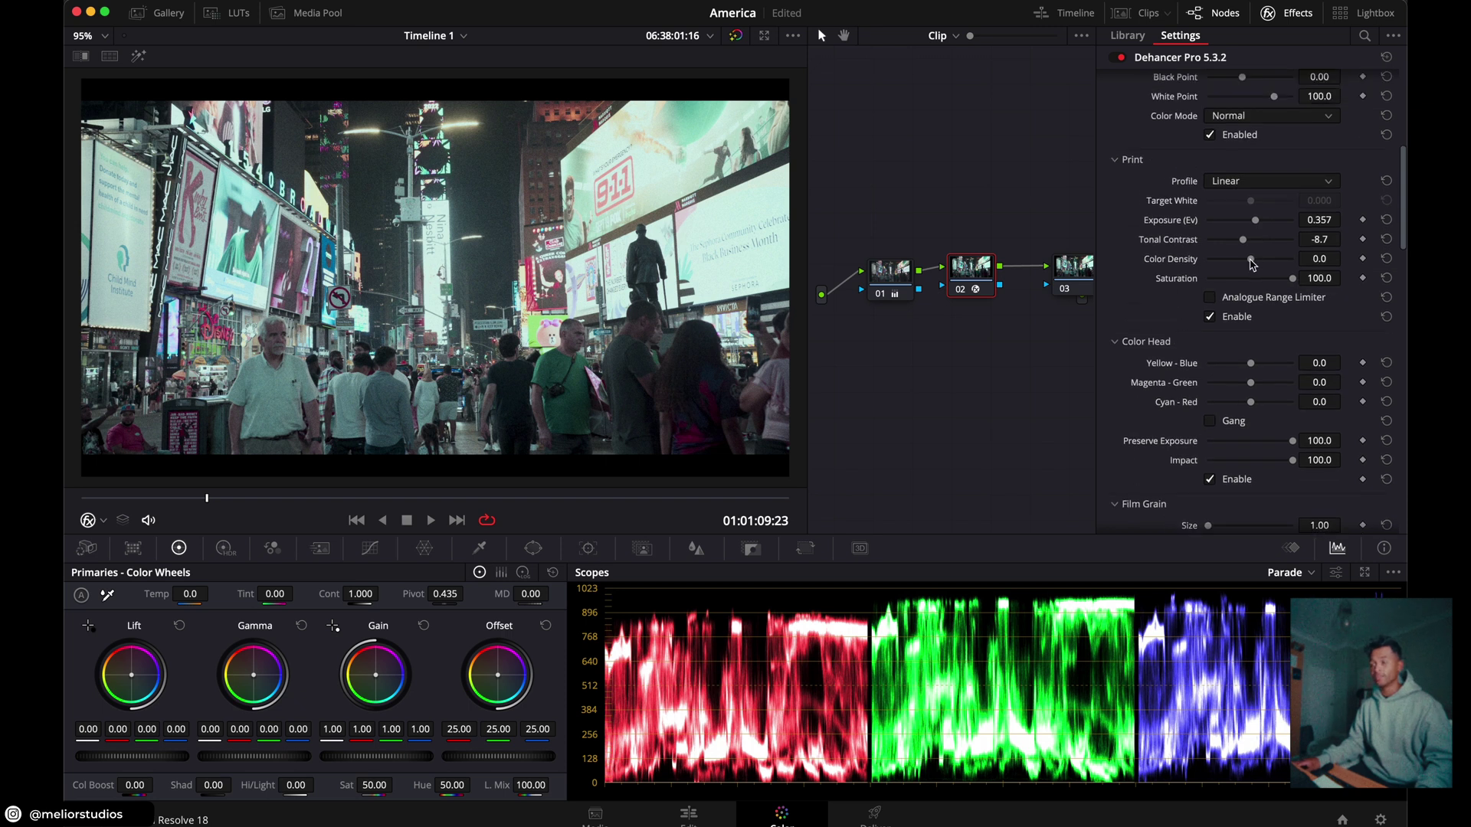
left_click_drag(1251, 261, 1335, 265)
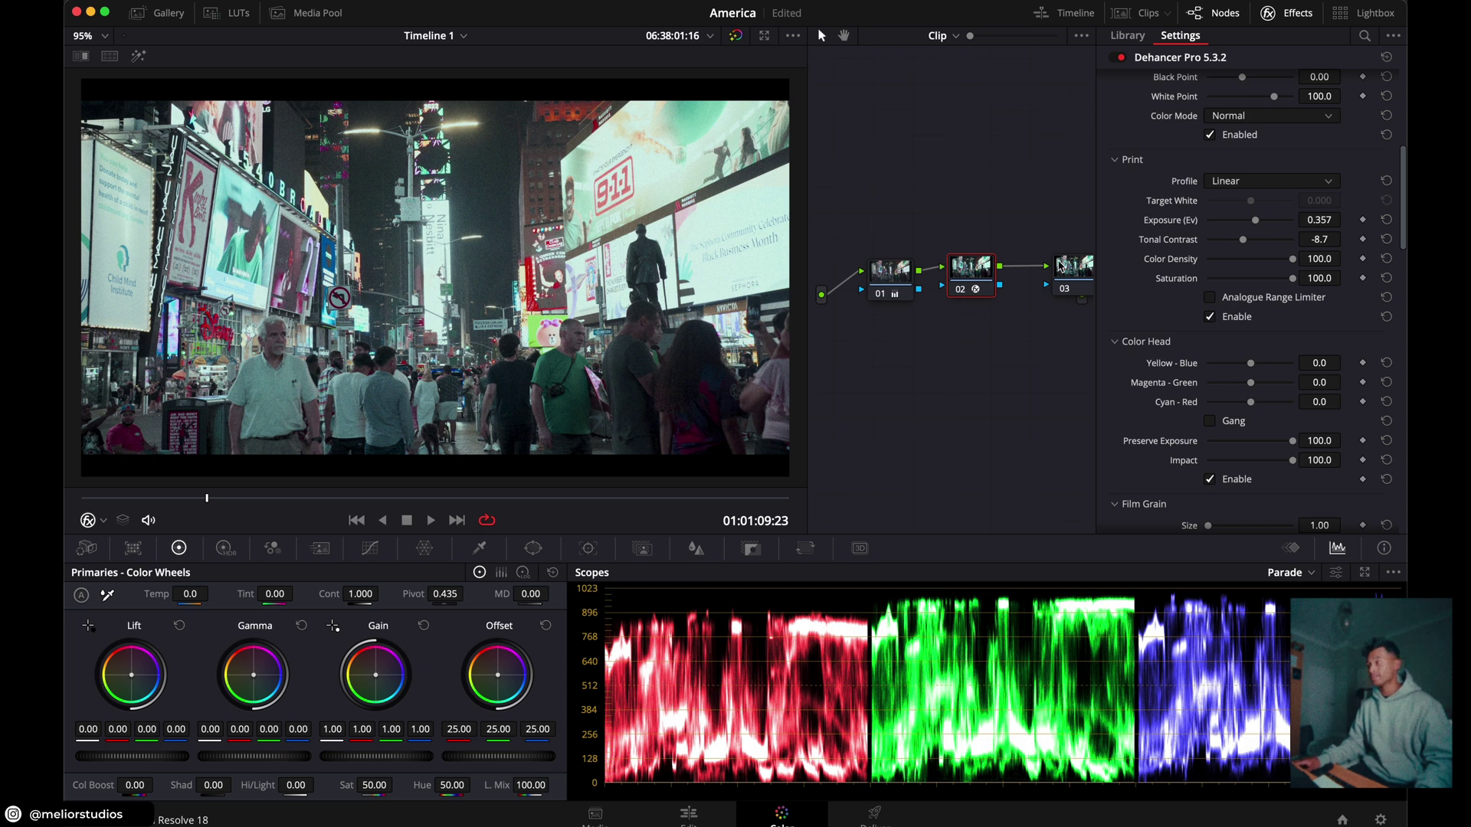
Set Dehancer's Color Head Cyan - Red to about -7.8 and disable its film grain, closing the effects afterward to widen the node area.
scroll(1147, 281, "down", 2)
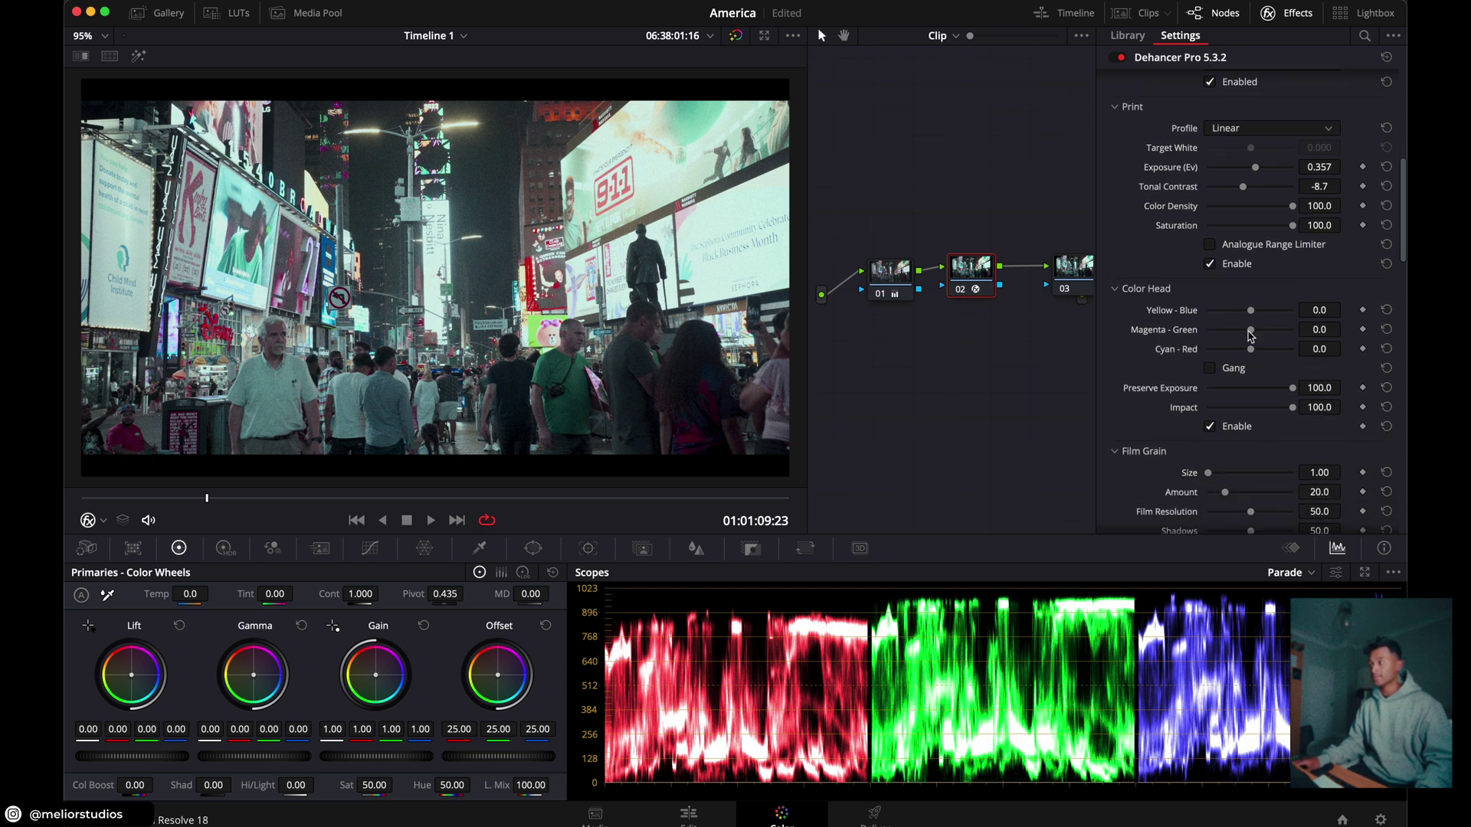
left_click_drag(1253, 351, 1244, 357)
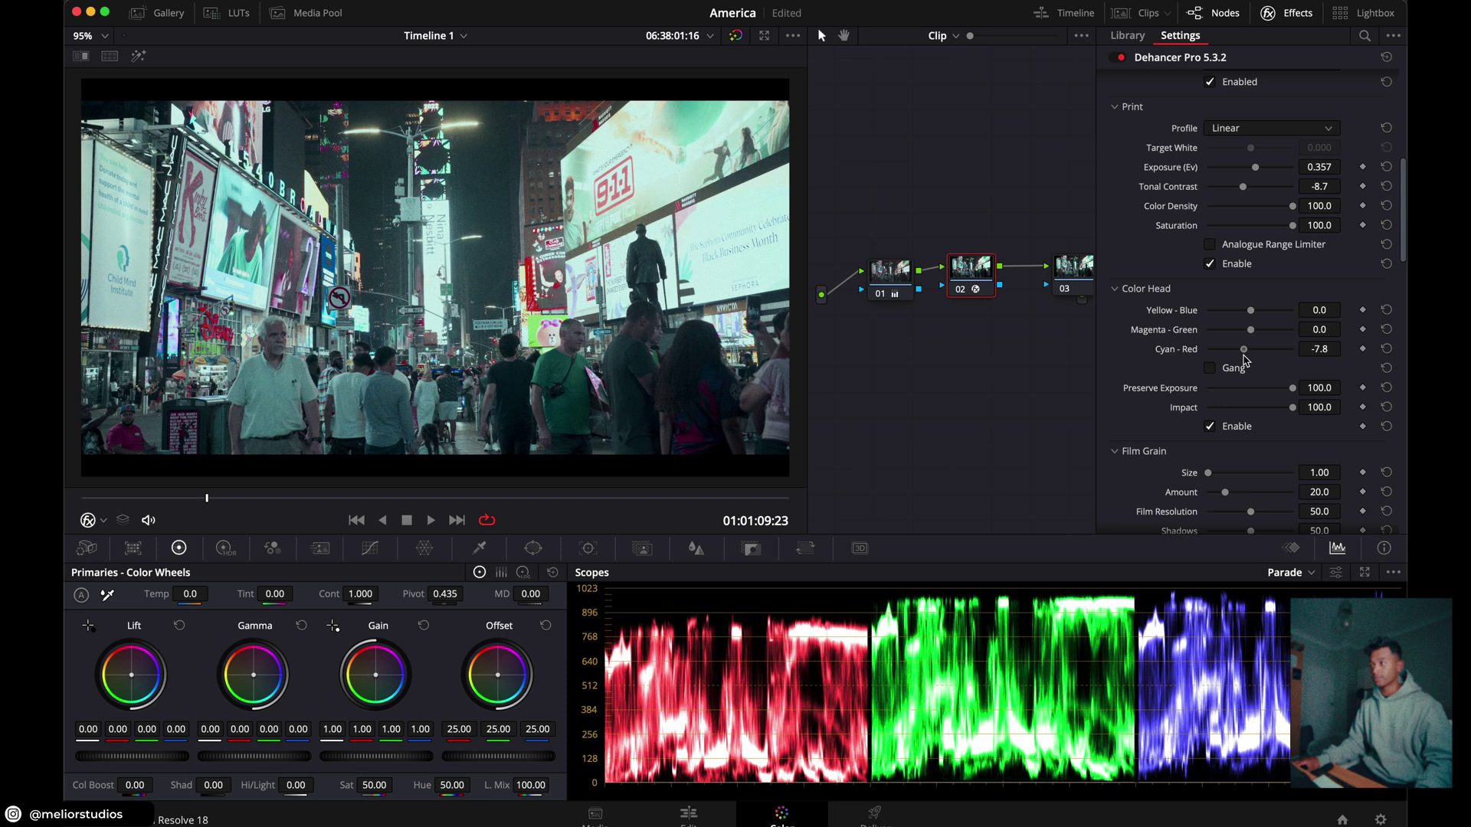
scroll(1218, 349, "down", 10)
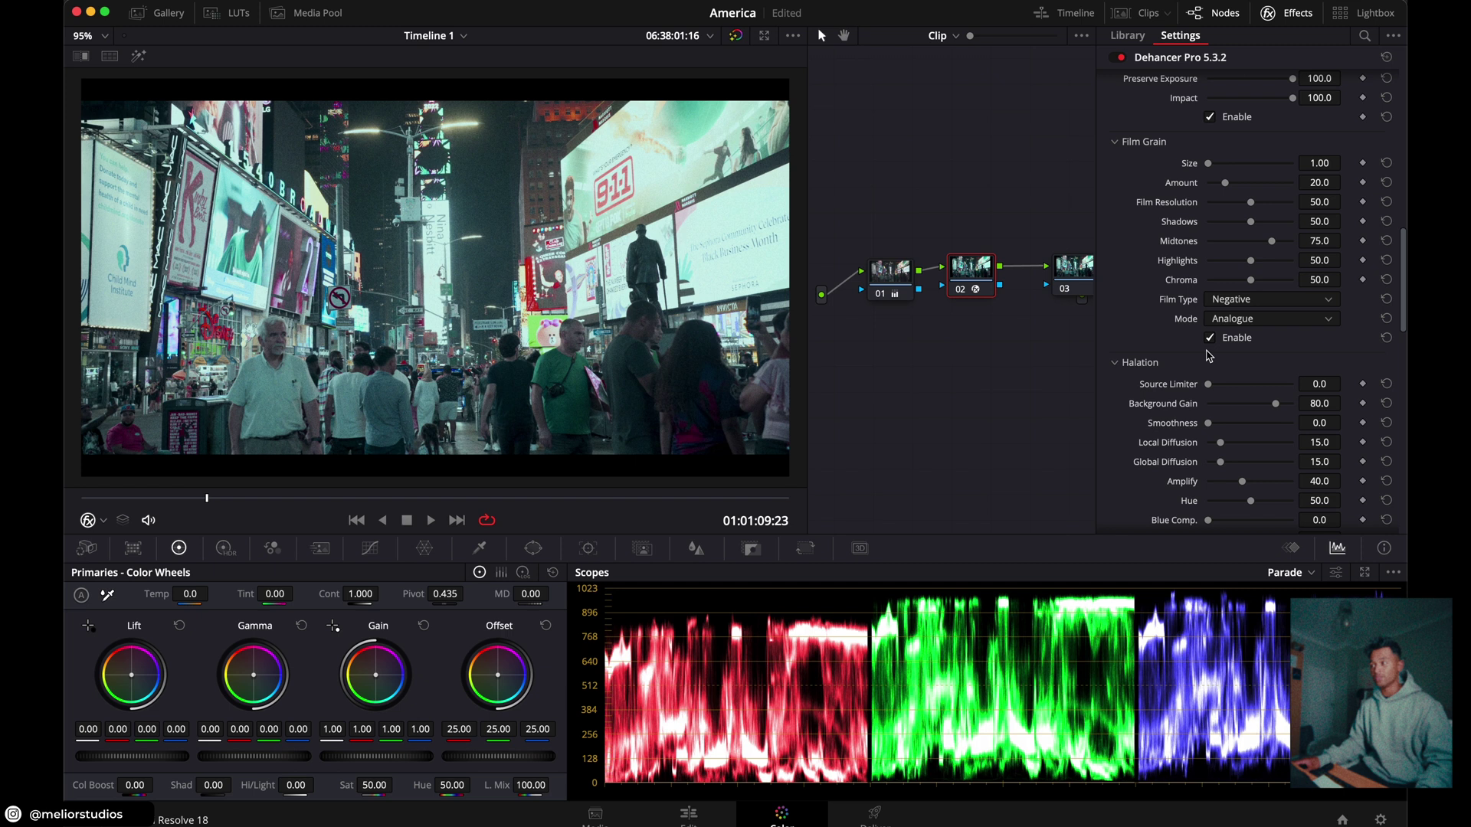
scroll(1217, 346, "up", 1)
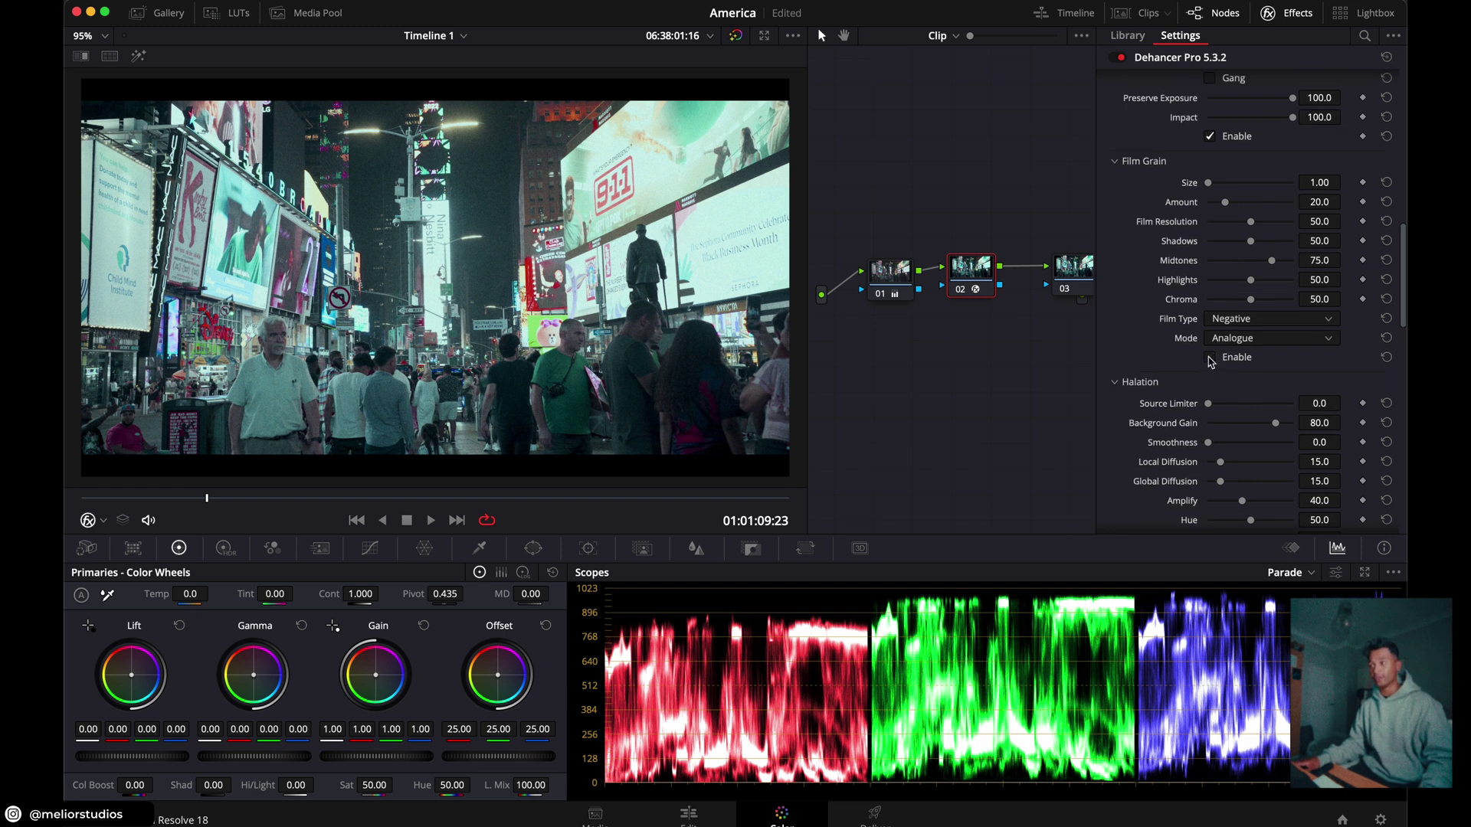
left_click(1210, 358)
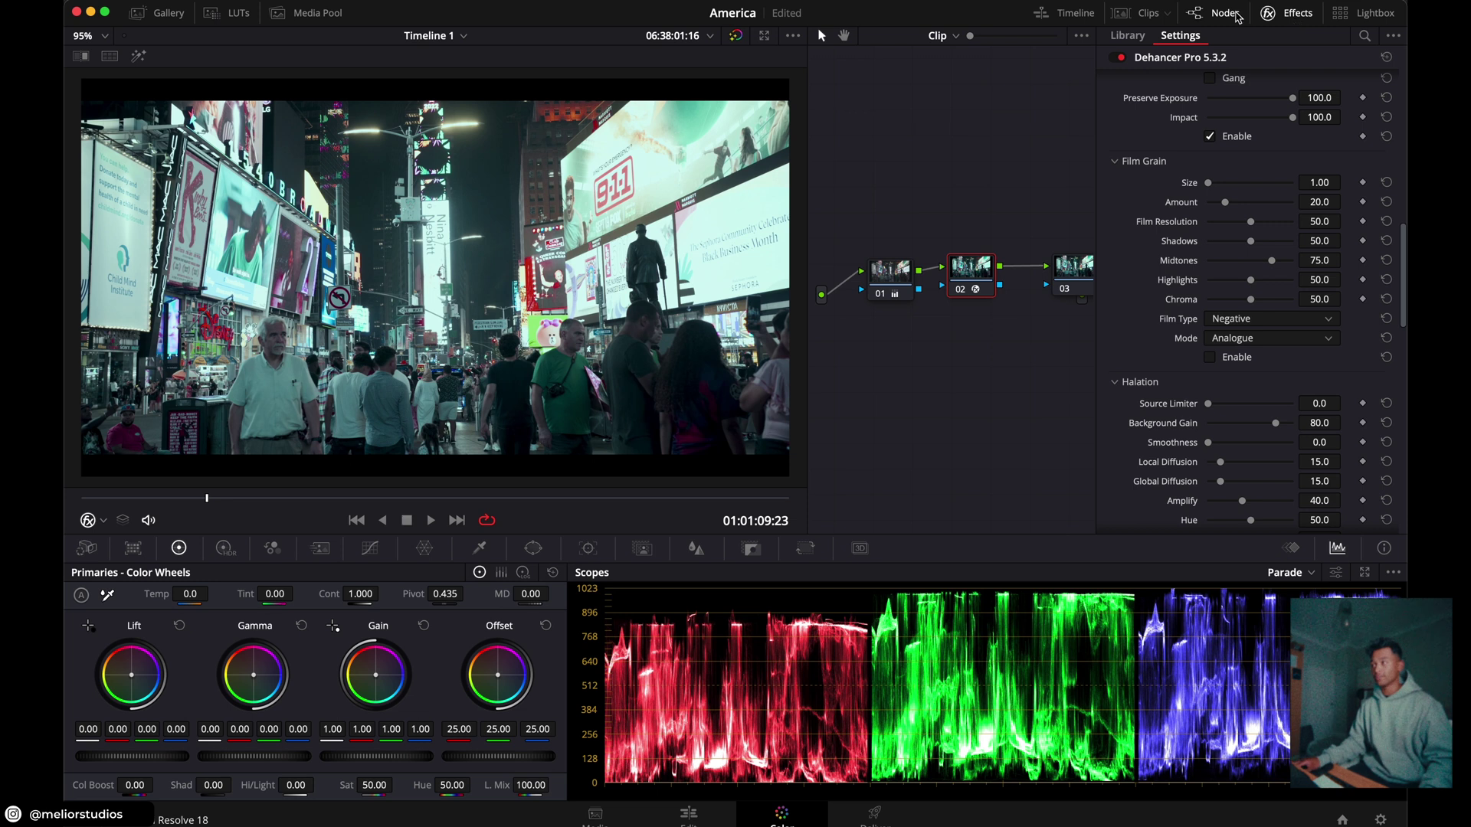
left_click(1300, 19)
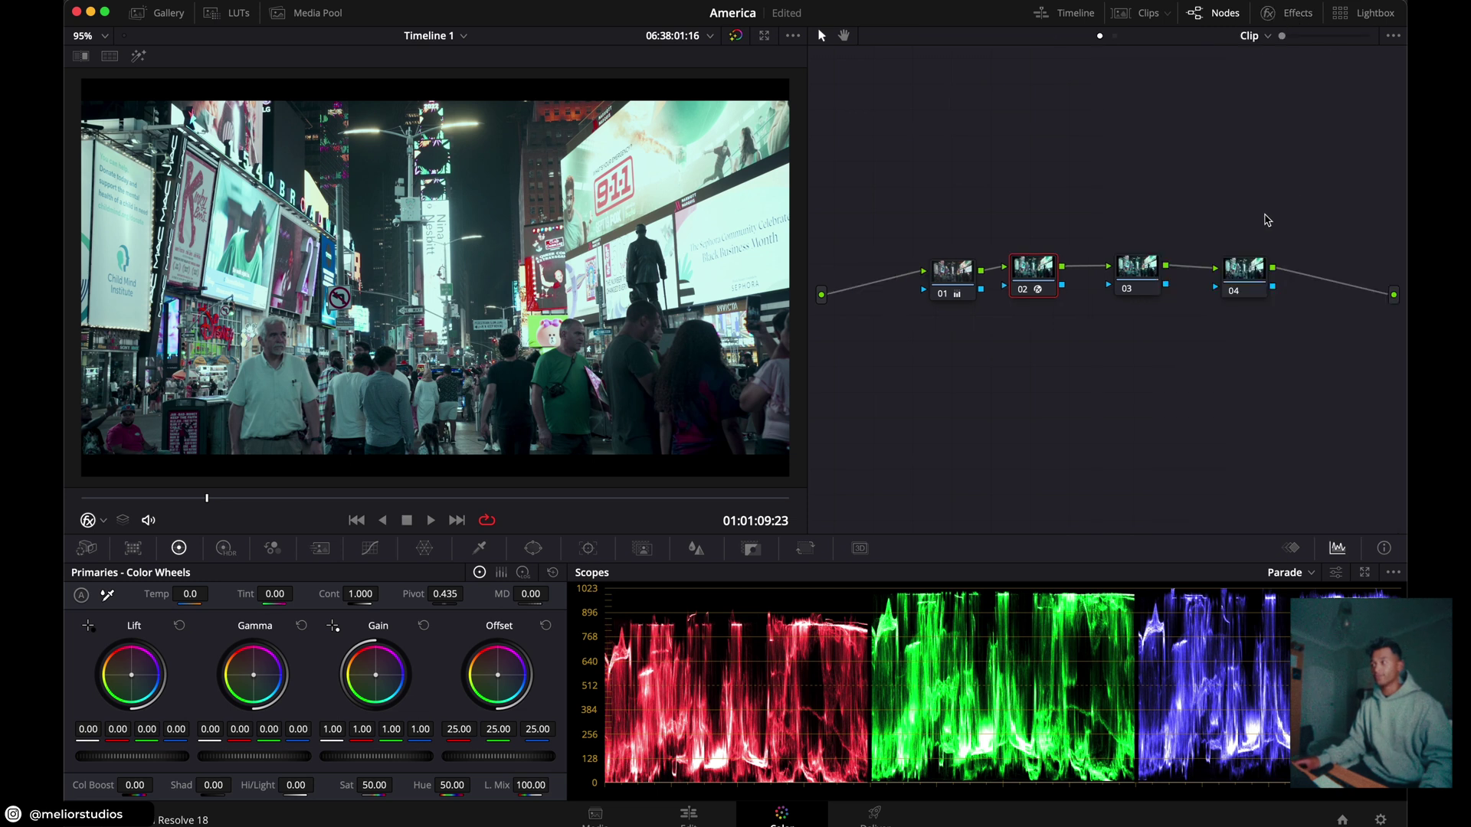
On node 03, set gain to 0.90, lift to 0.03 and gamma to -0.06, tinting gamma teal with about -0.10 red, -0.04 green, -0.03 blue.
left_click(1133, 269)
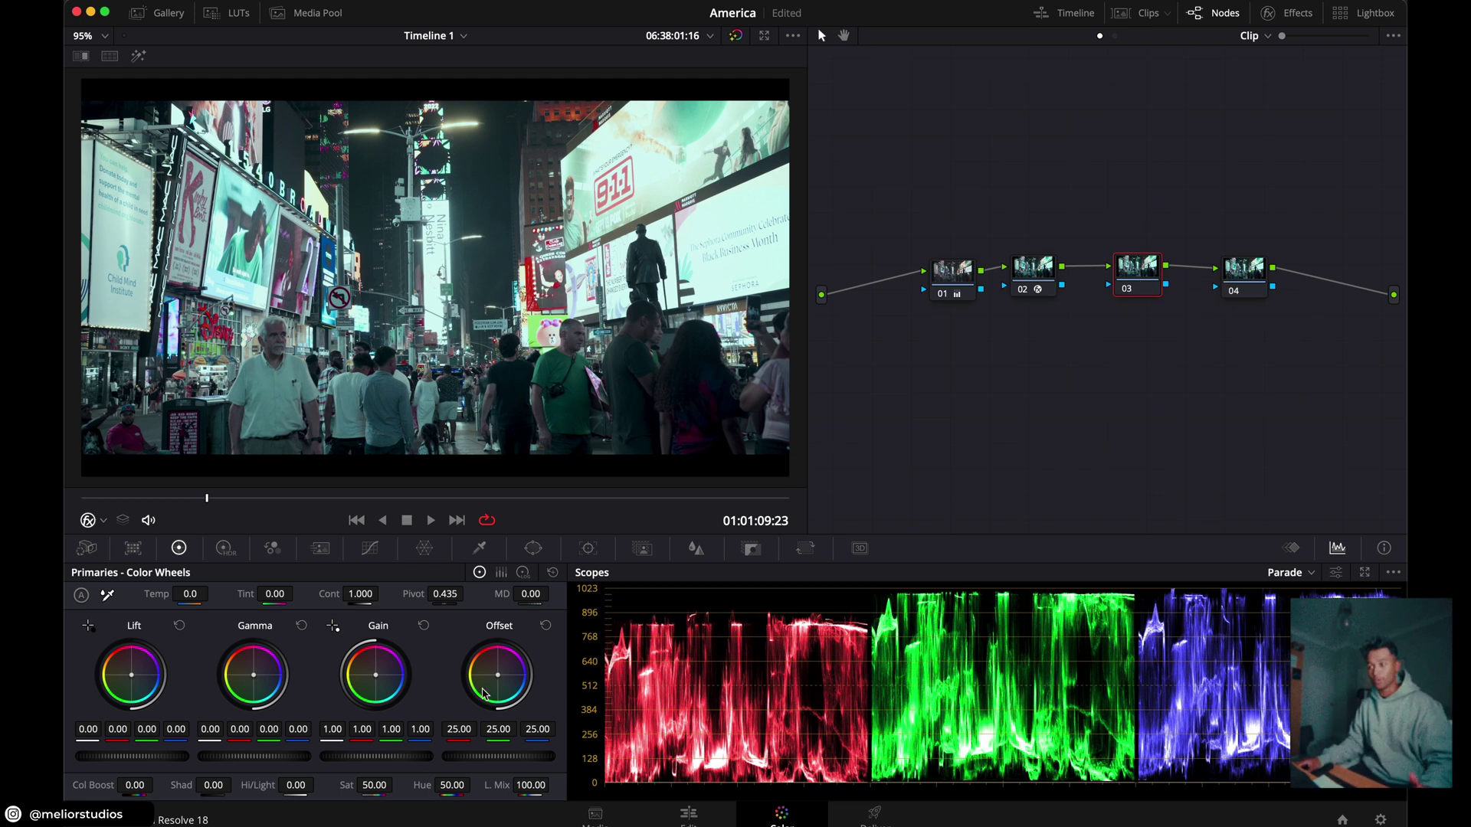
left_click_drag(408, 756, 360, 756)
left_click_drag(255, 683, 262, 684)
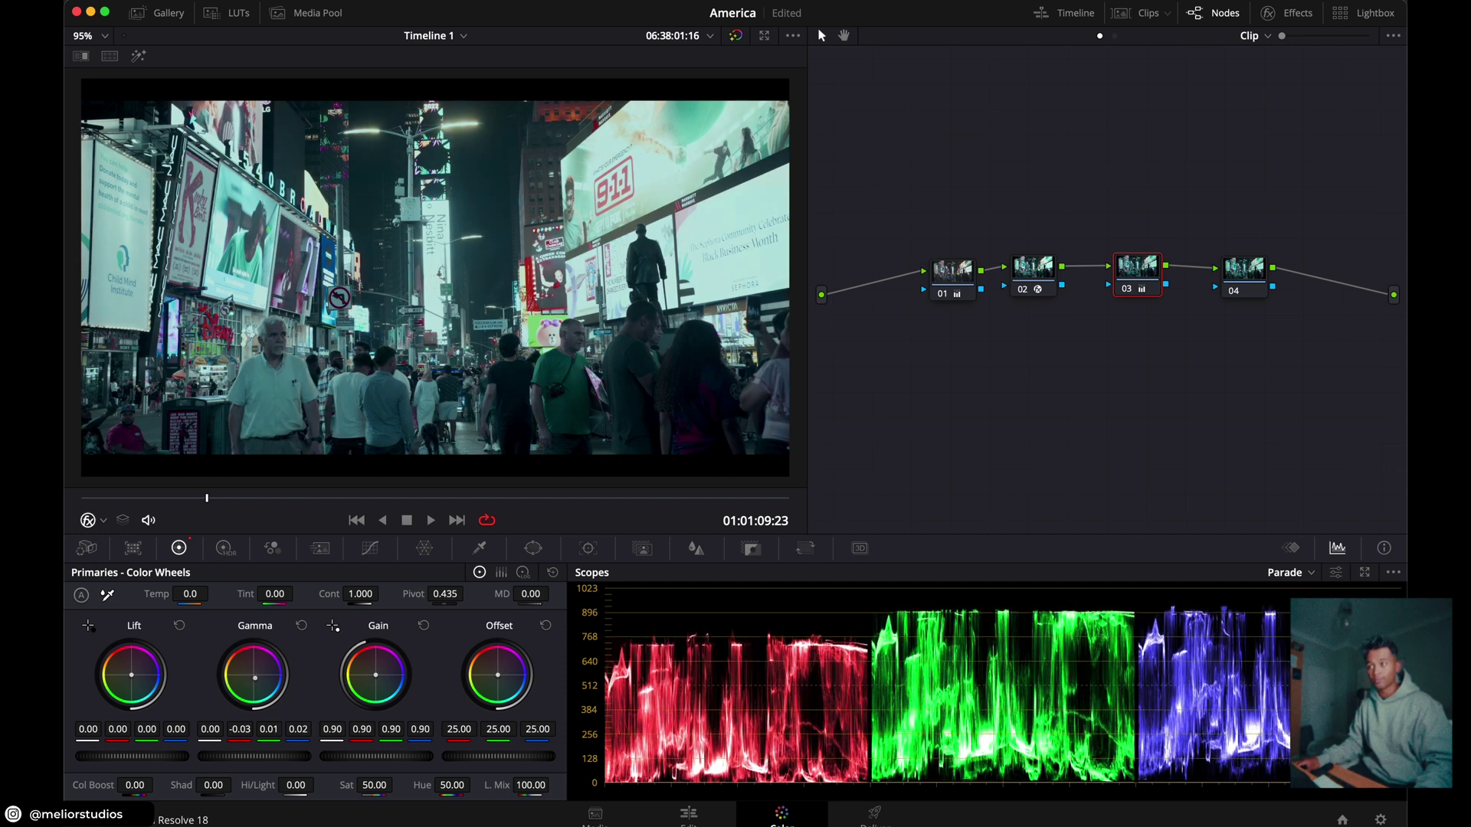
left_click_drag(307, 760, 280, 760)
left_click_drag(131, 757, 138, 757)
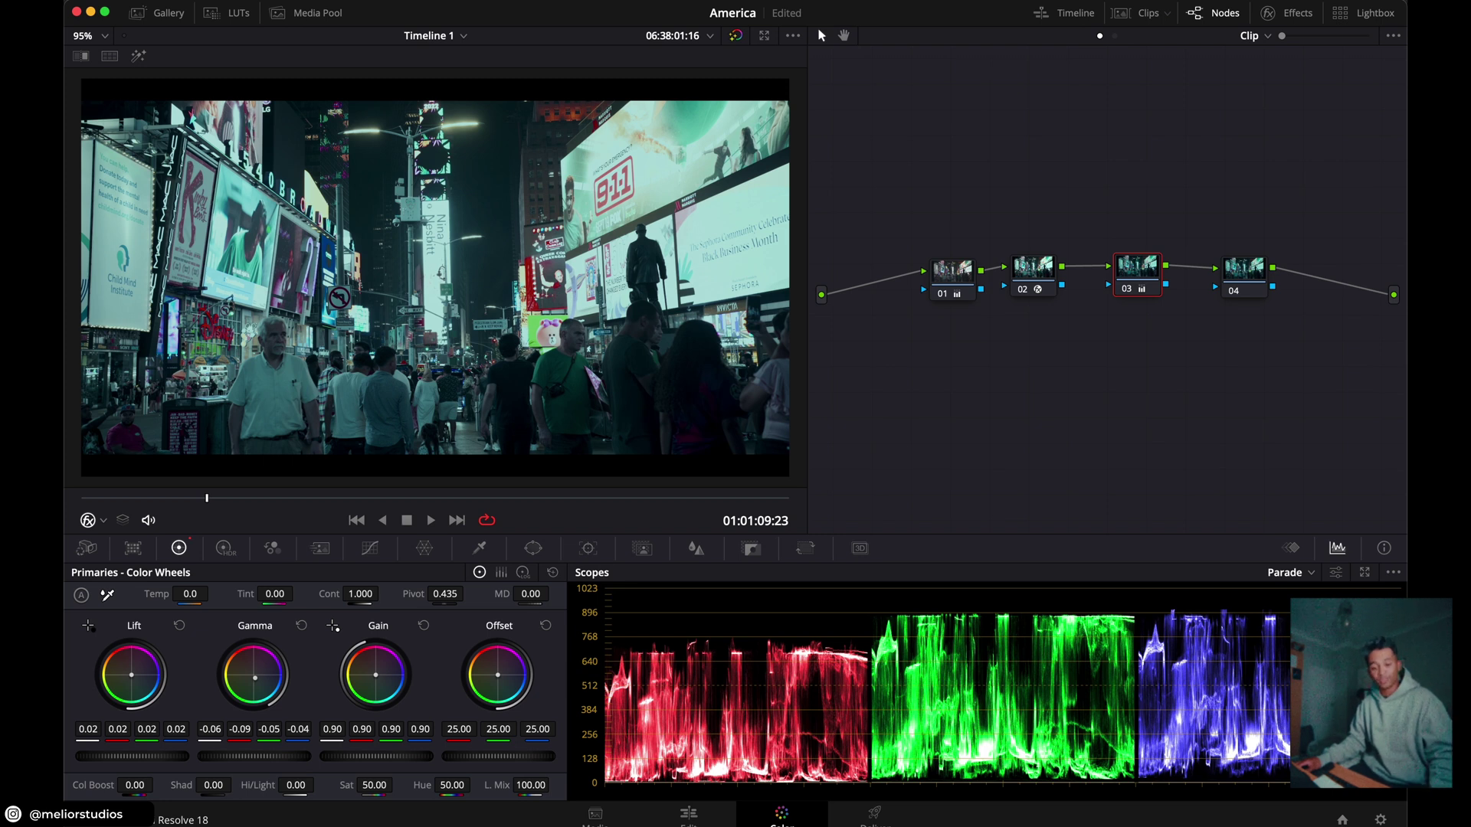
left_click_drag(176, 756, 183, 757)
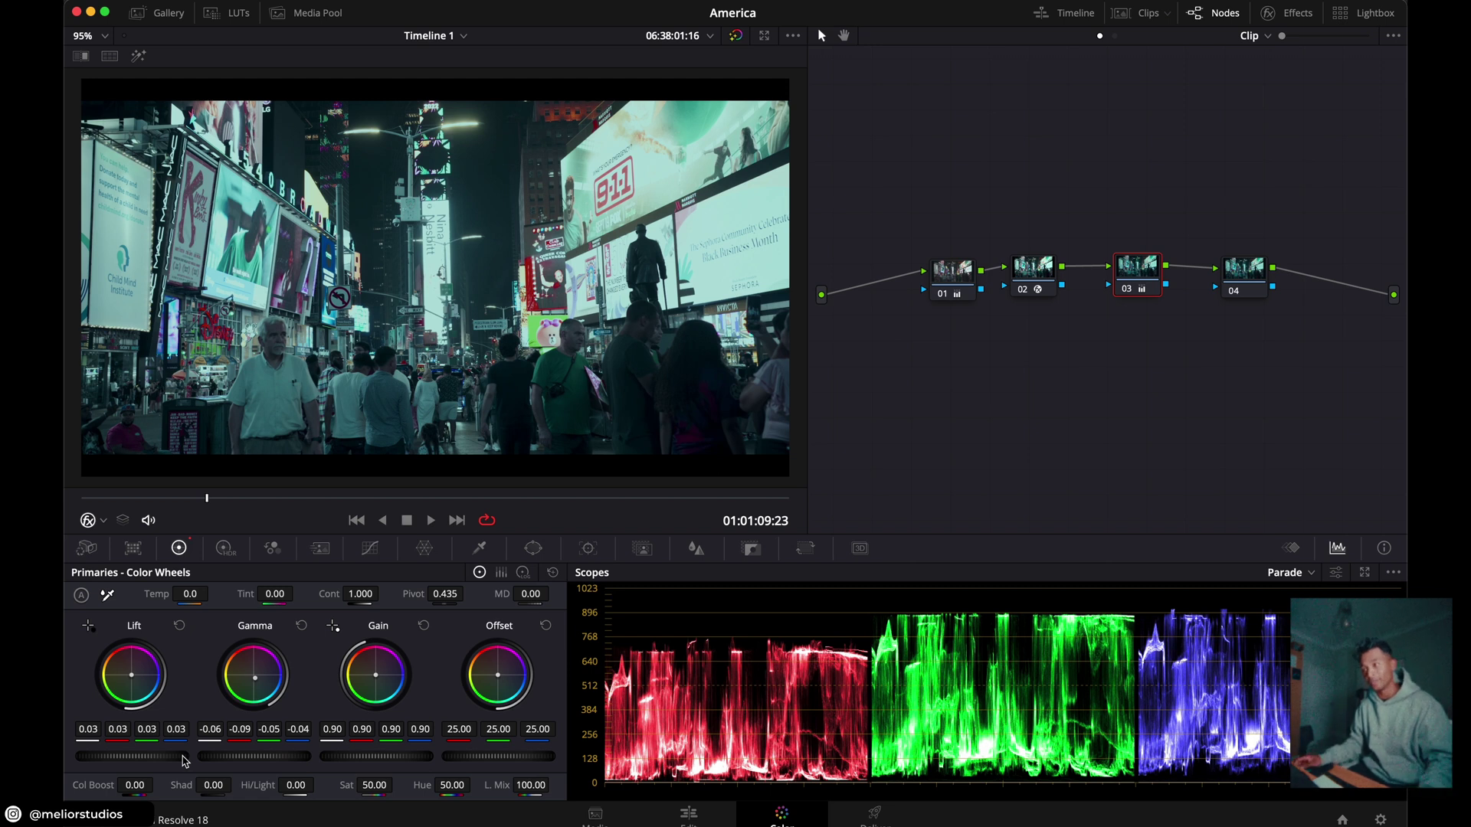
left_click_drag(254, 678, 255, 679)
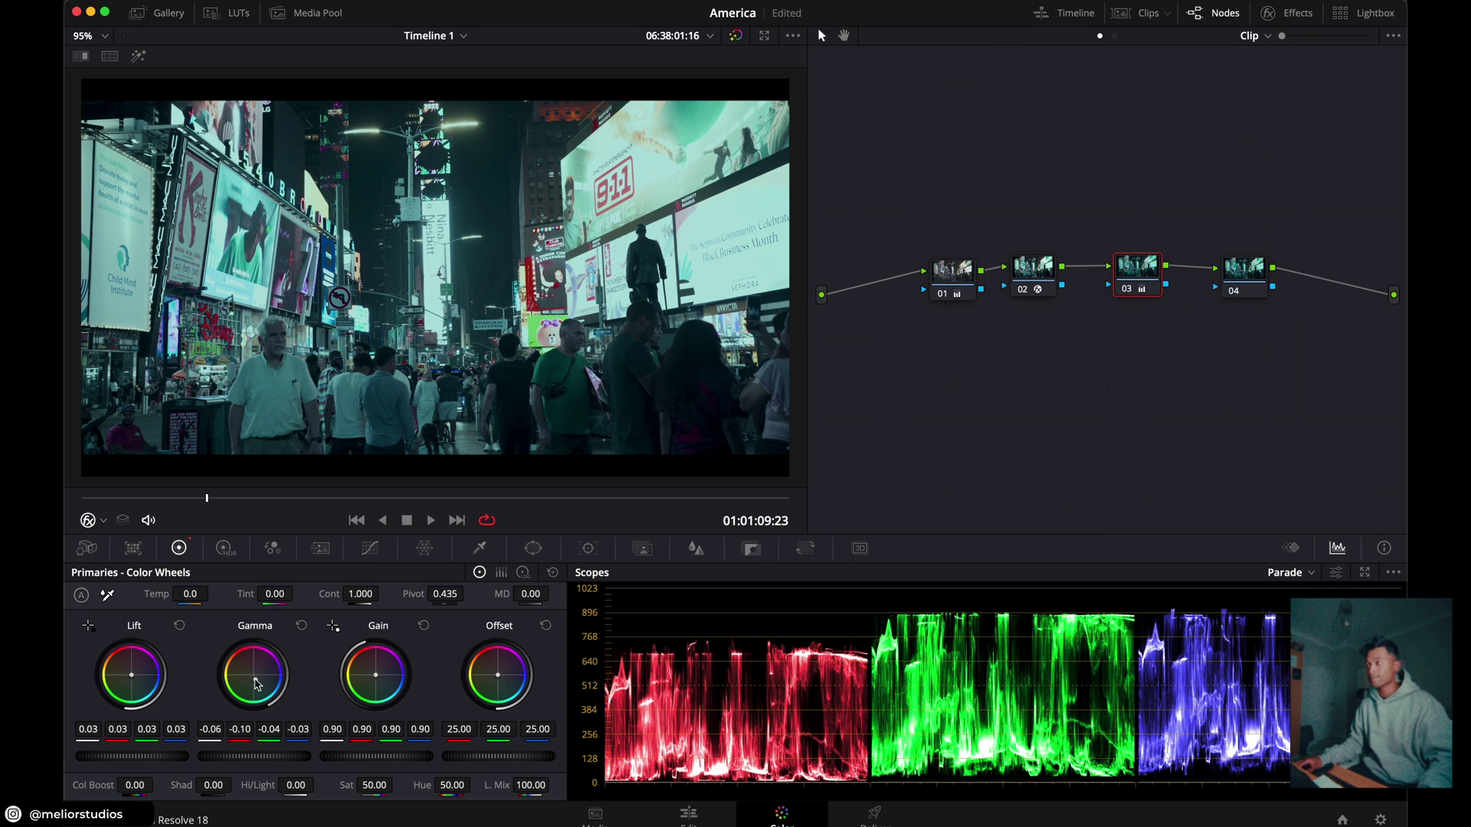
Play the clip full screen for review and shift node 03's gain toward cyan, to about 0.96 red, 1.01 green and 1.02 blue.
key("super+f")
key("space")
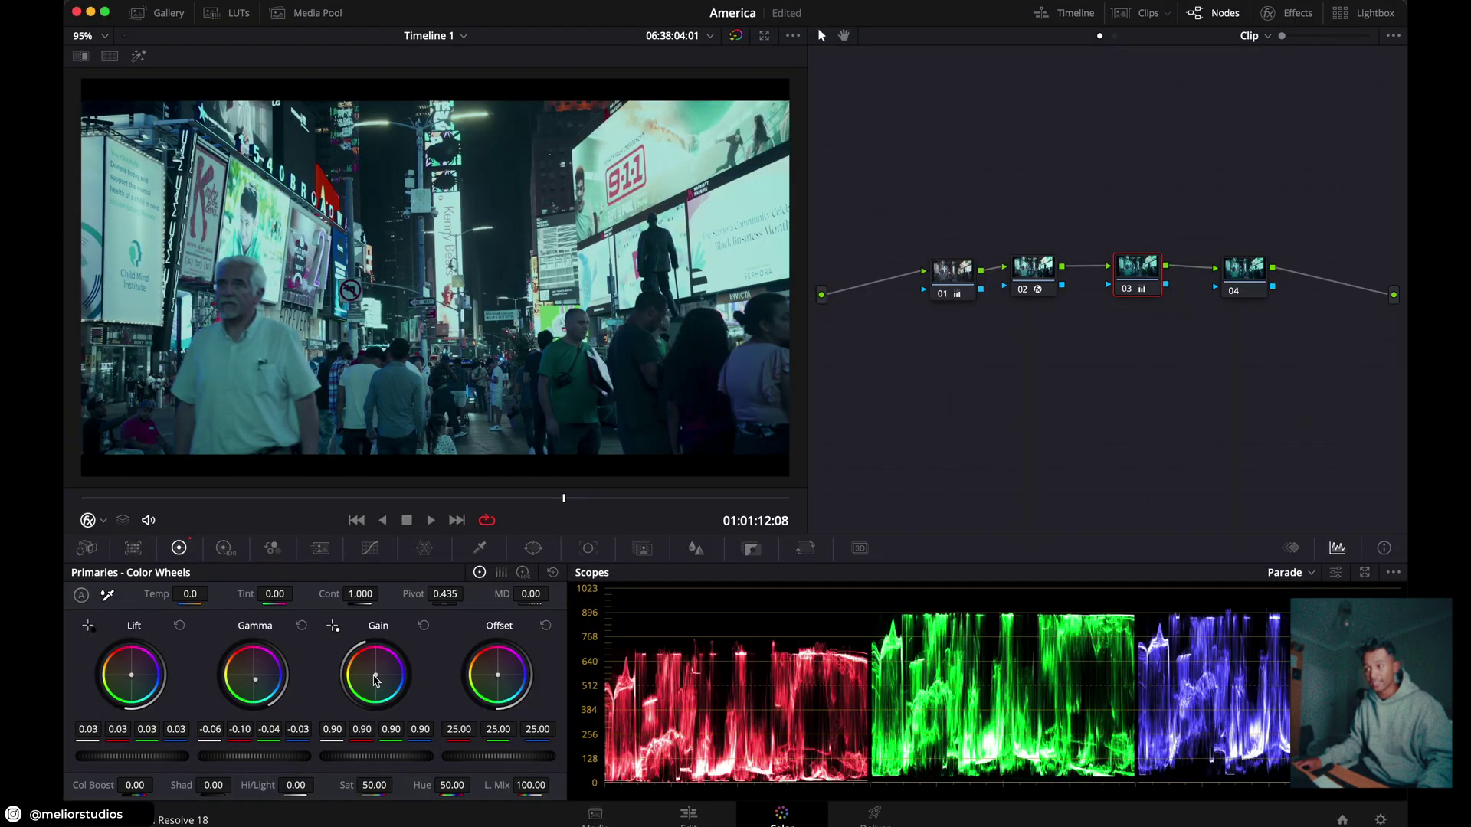
left_click_drag(374, 676, 376, 677)
double_click(375, 675)
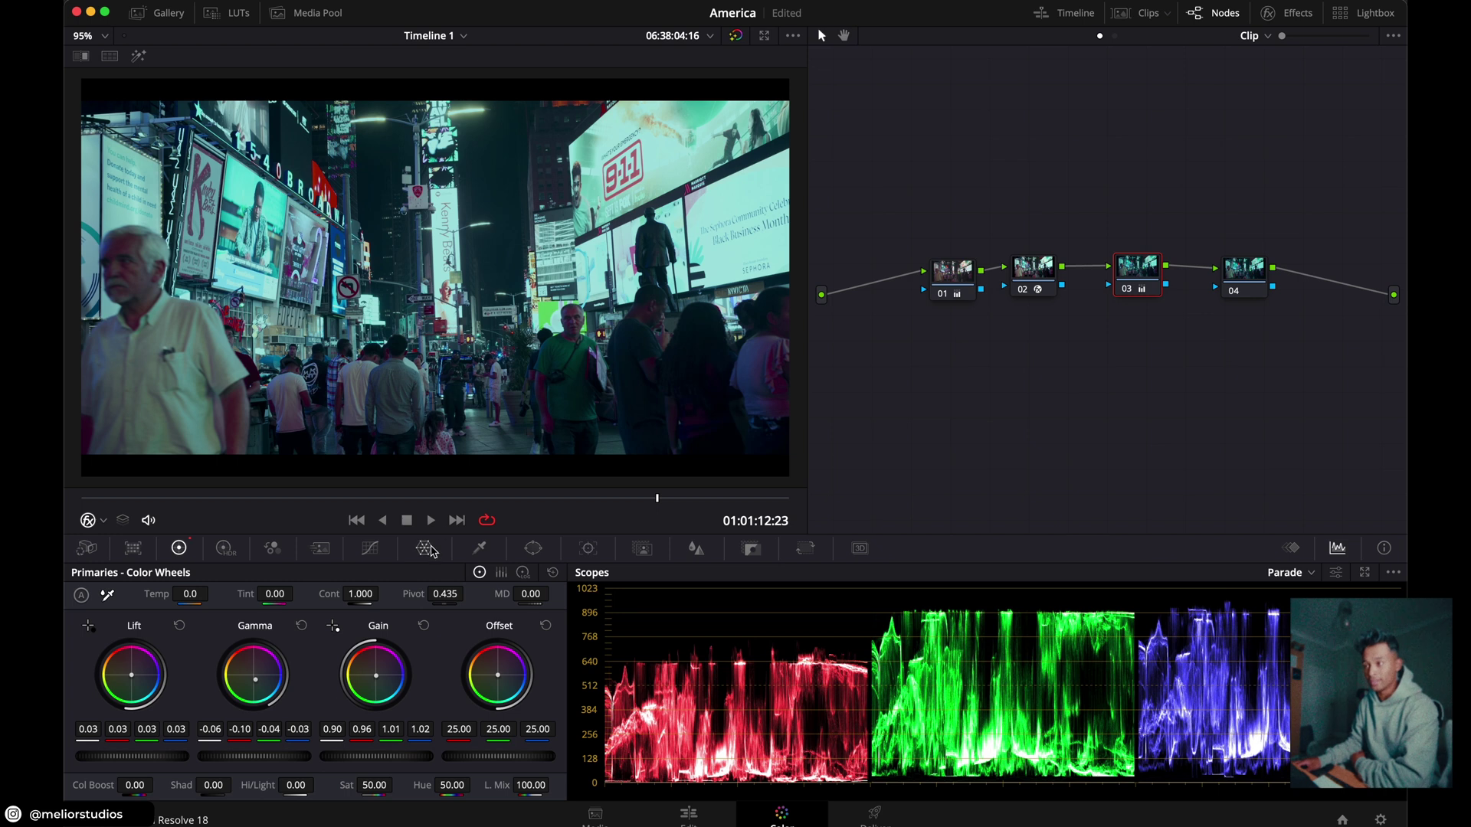
With the Color Warper on node 03, adjust the purple tones sampled from the woman's top to about hue 0.15 and saturation 0.51.
left_click(426, 548)
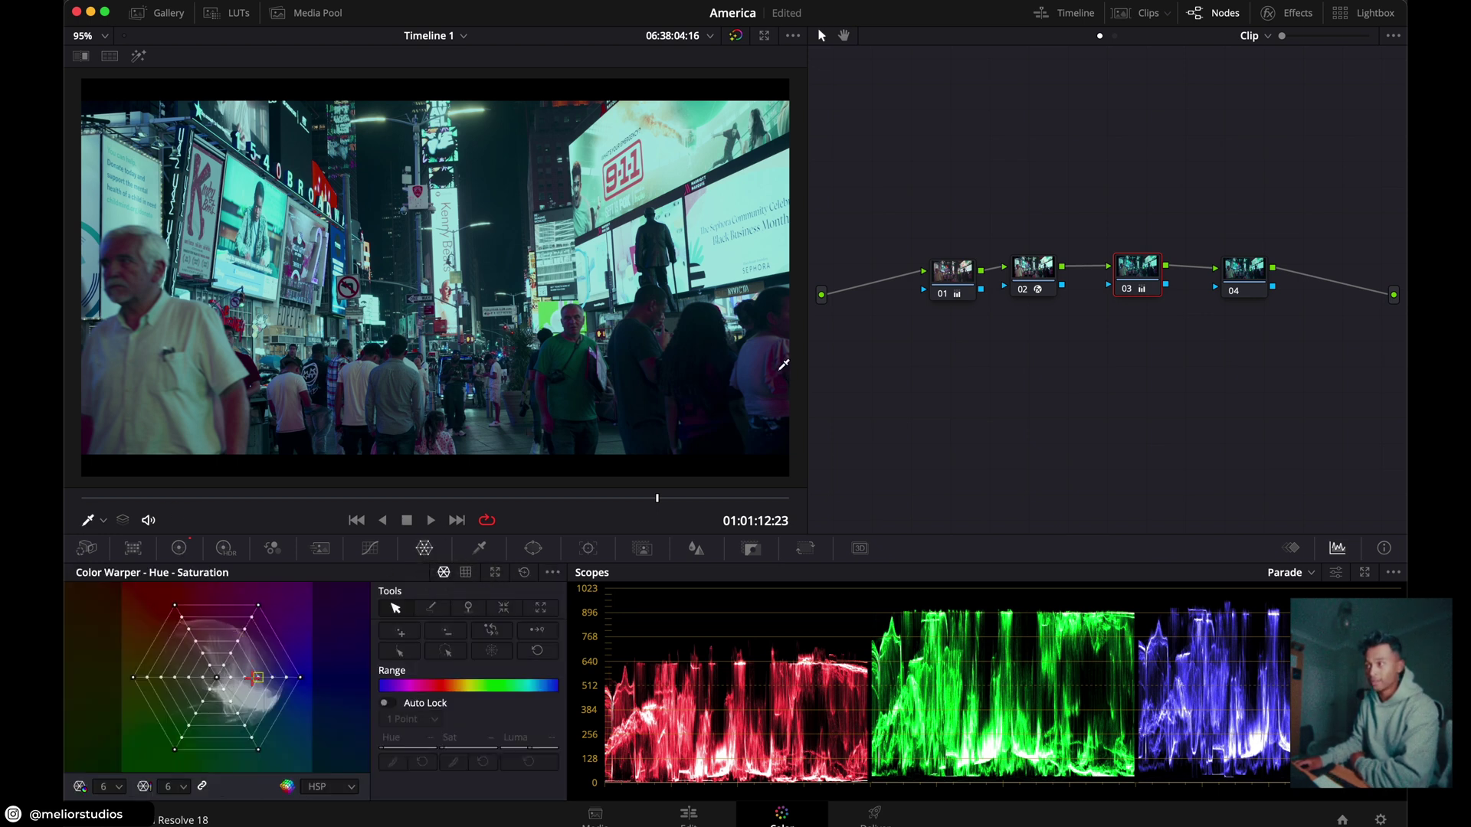
left_click_drag(778, 362, 757, 504)
key("super+z")
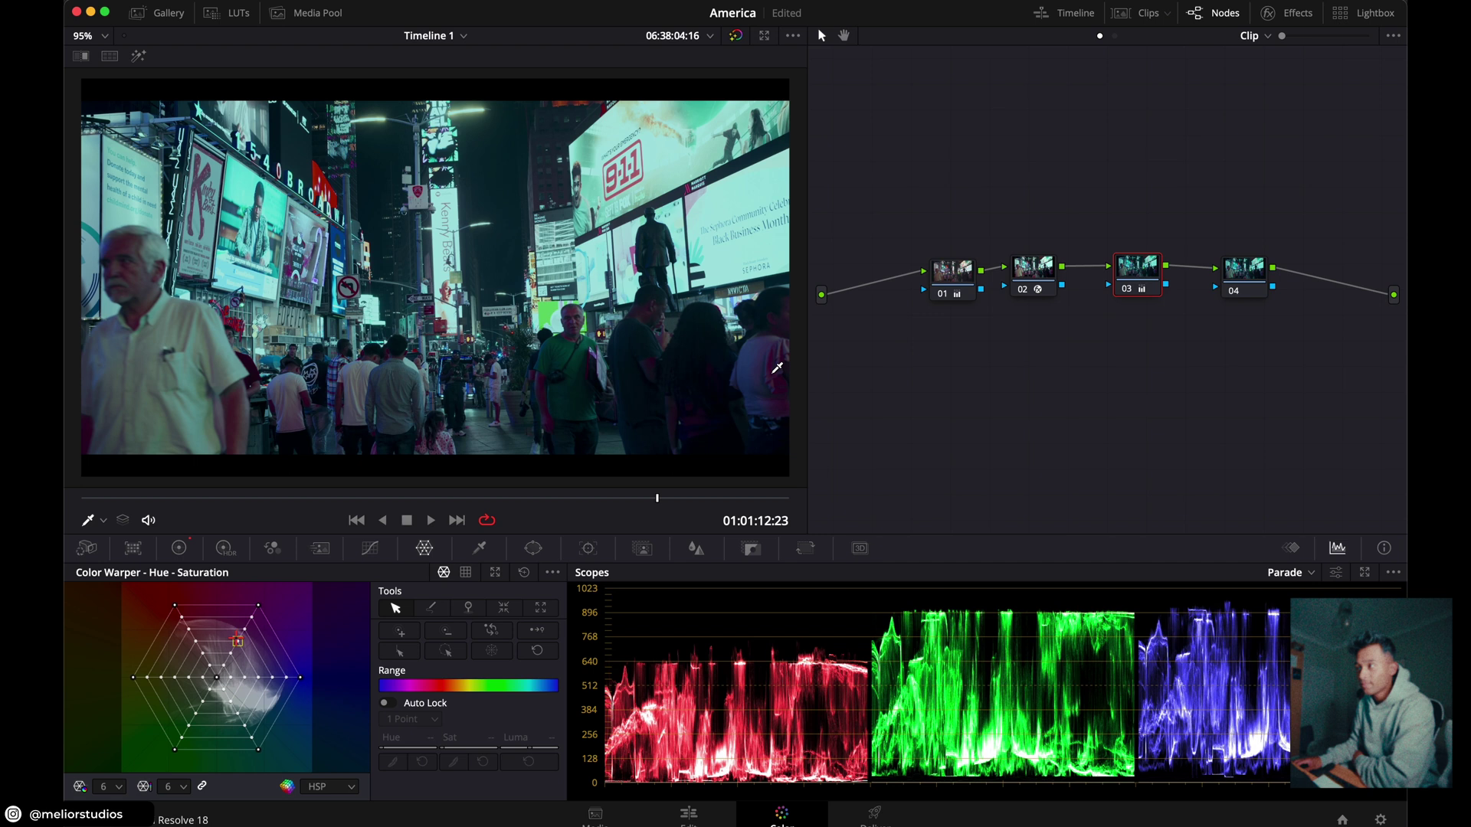
left_click_drag(761, 359, 763, 367)
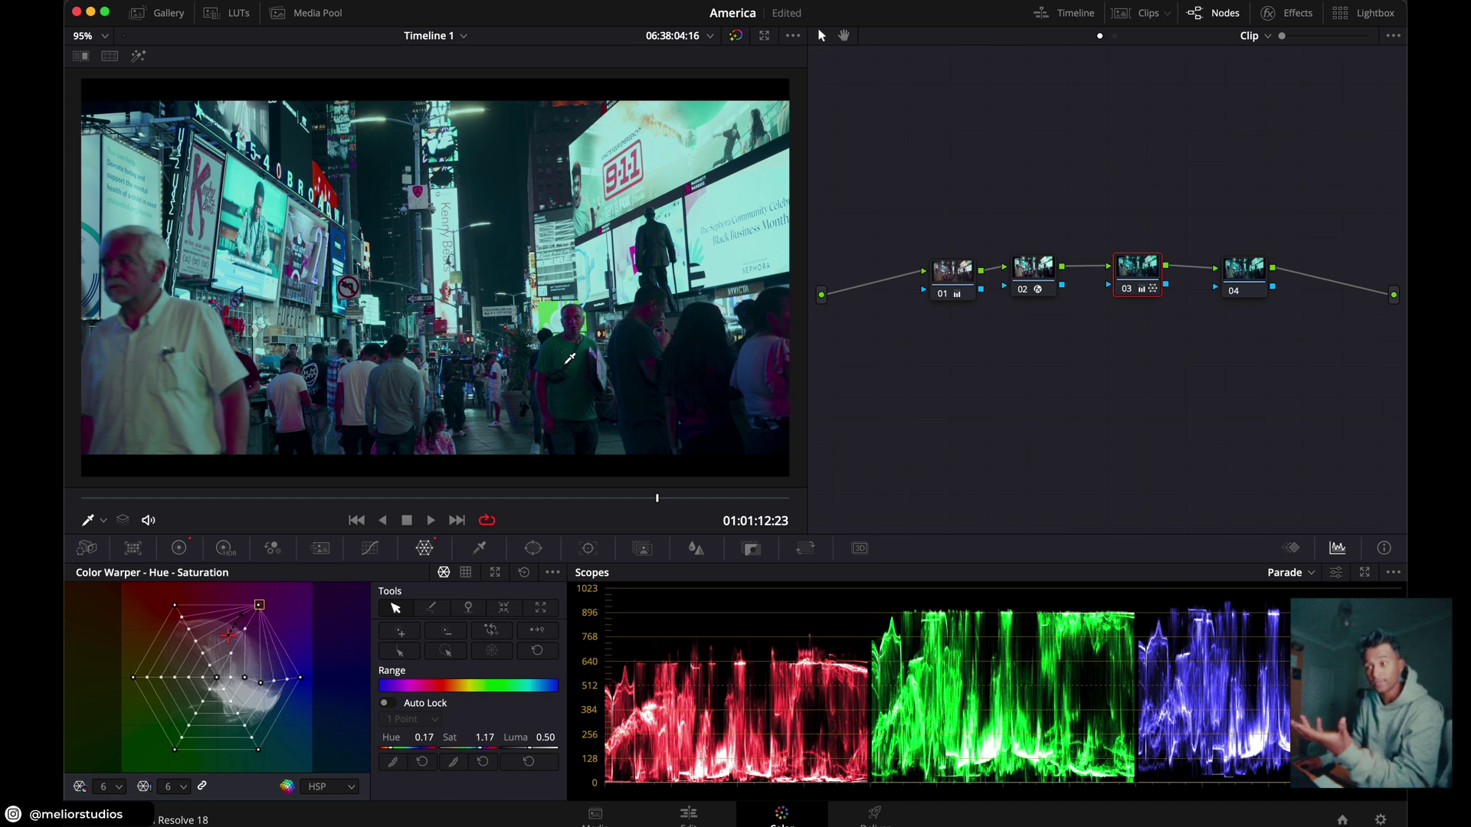
left_click(531, 424)
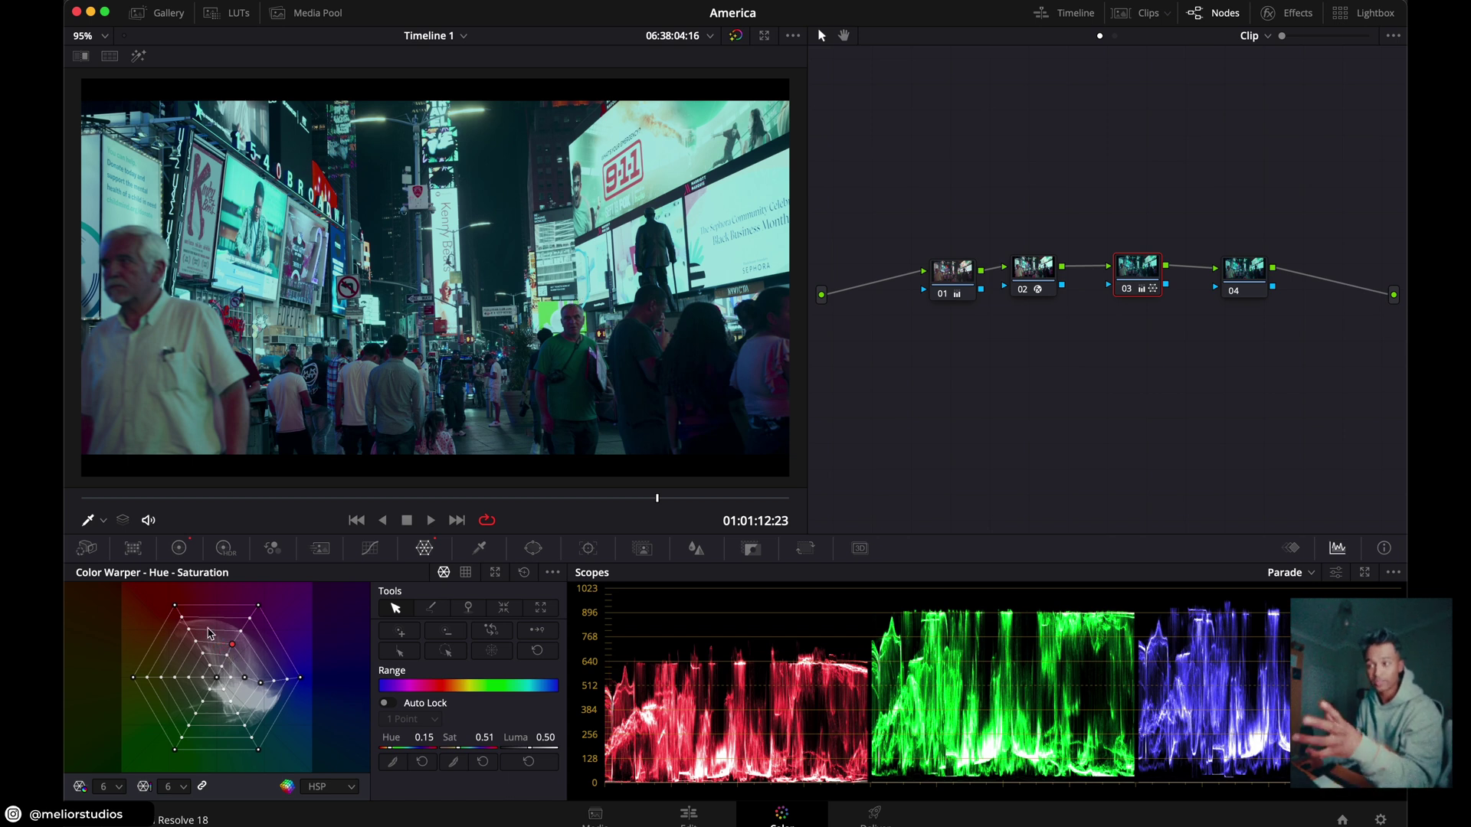
Try warping the colours sampled from the man's face and the teal buildings toward magenta and purple, and undo those warps.
left_click(578, 313)
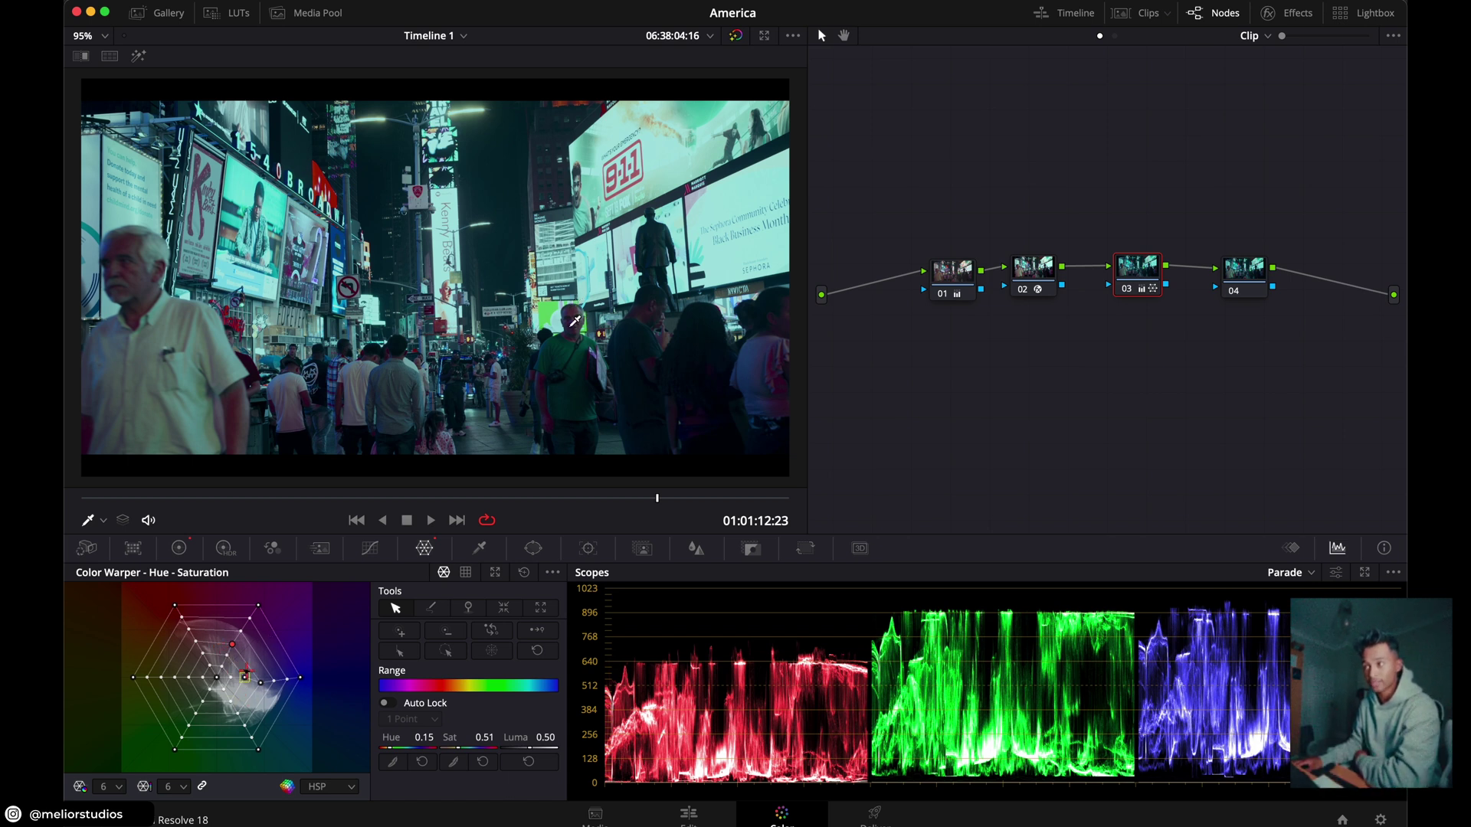
left_click_drag(578, 313, 579, 355)
key("super+z")
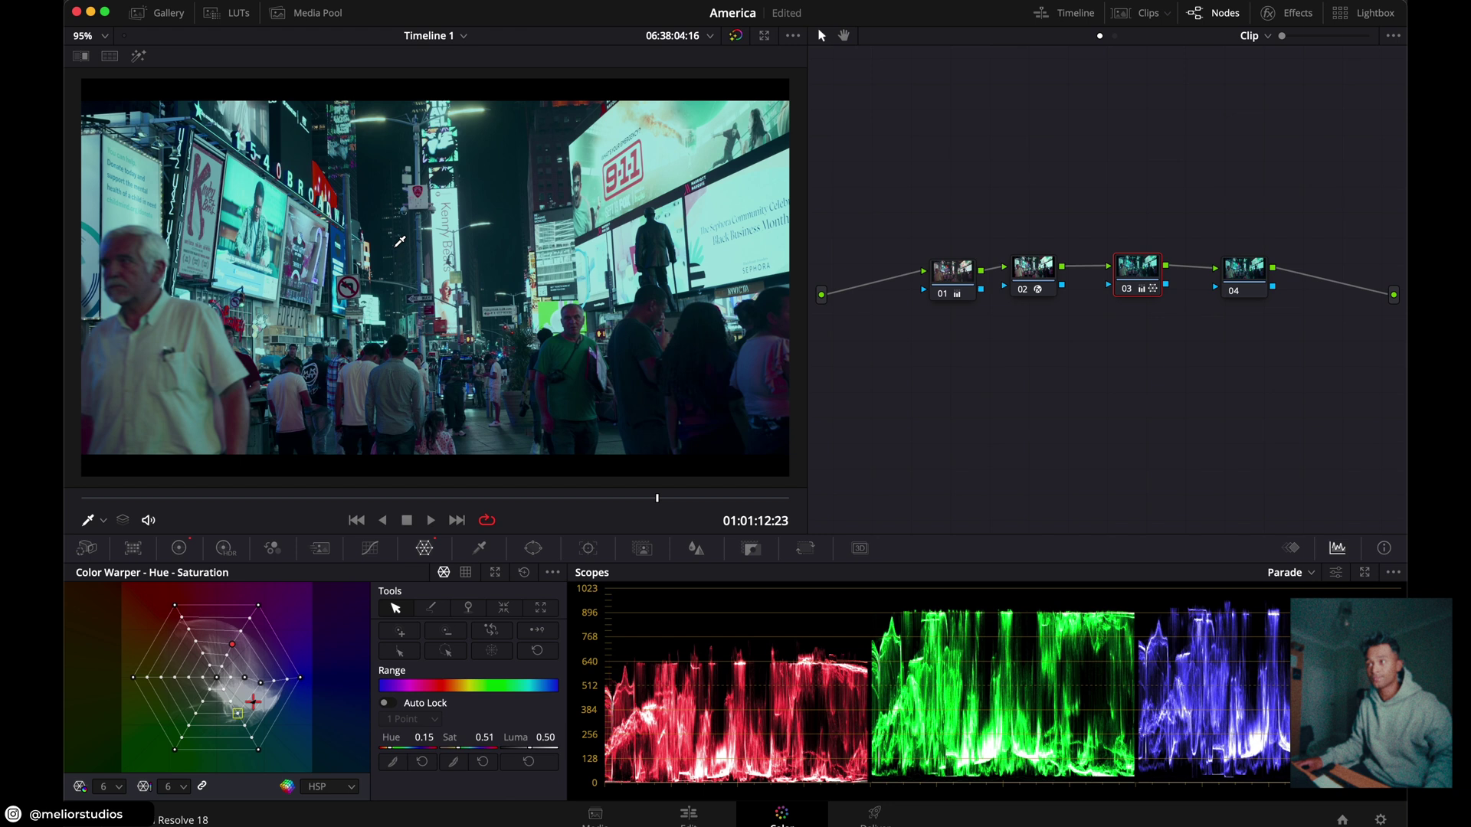
left_click_drag(398, 243, 370, 119)
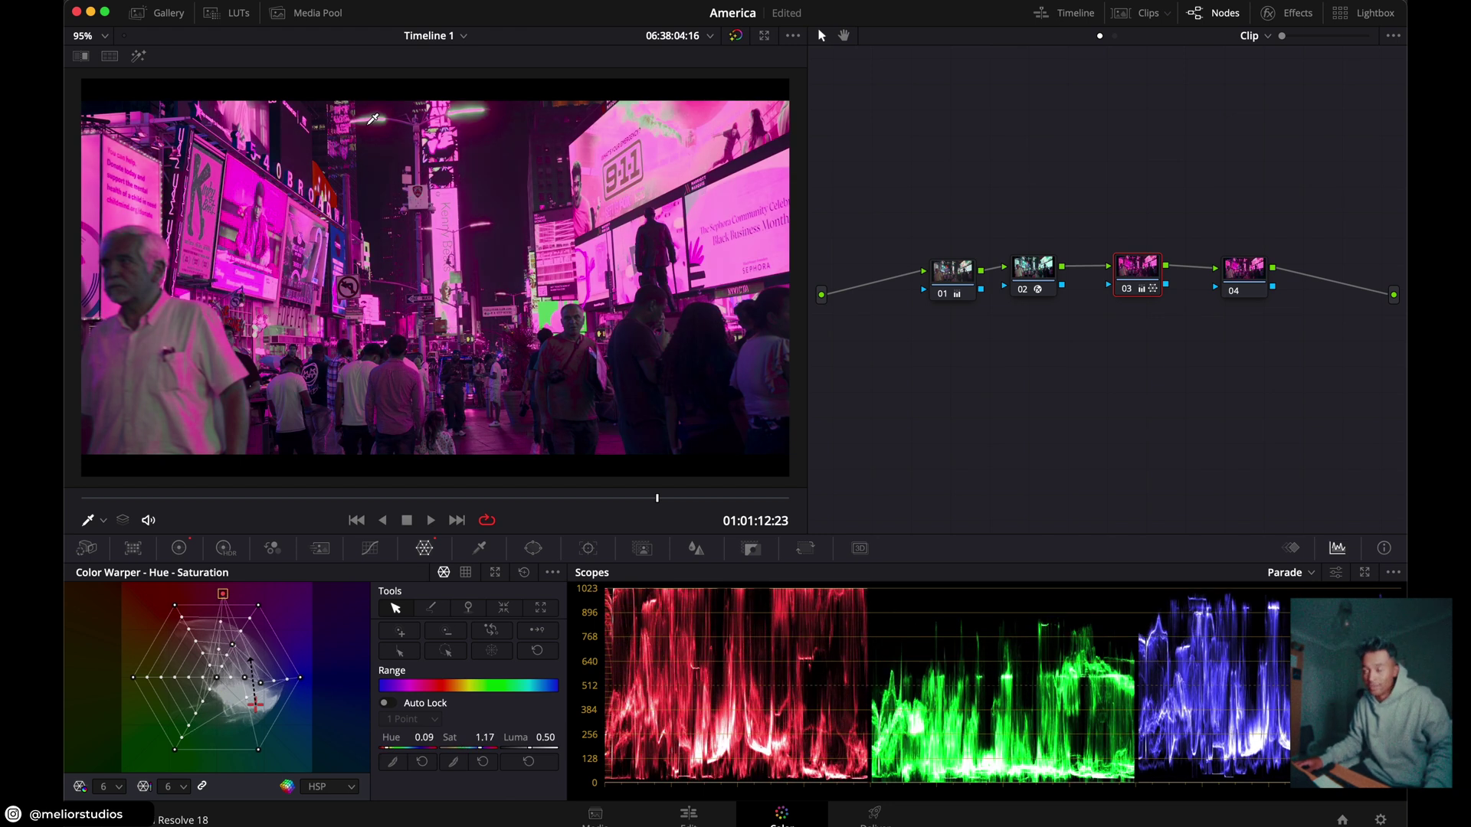
left_click_drag(373, 119, 717, 160)
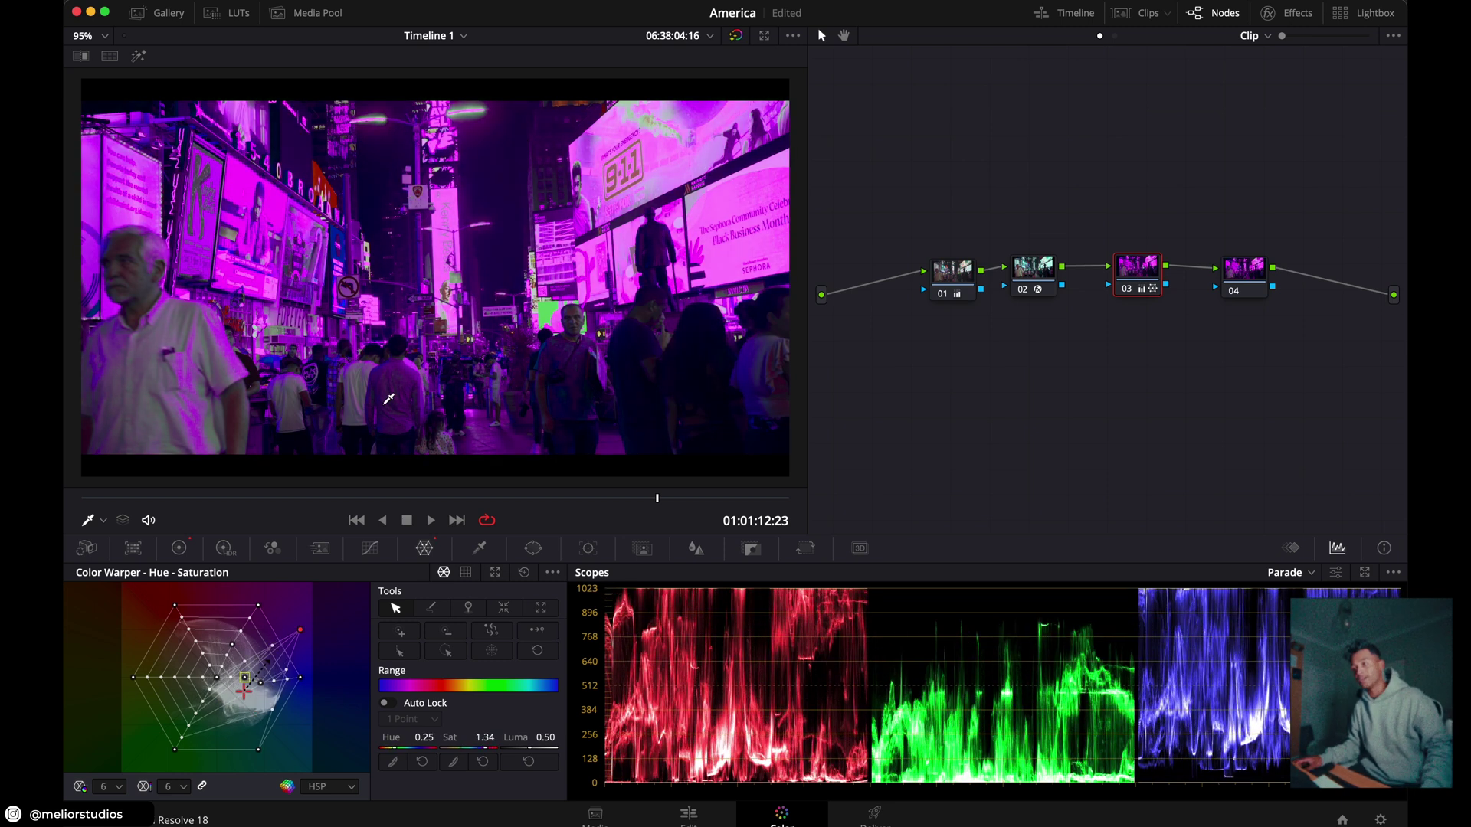
key("super+z")
key("super+z")
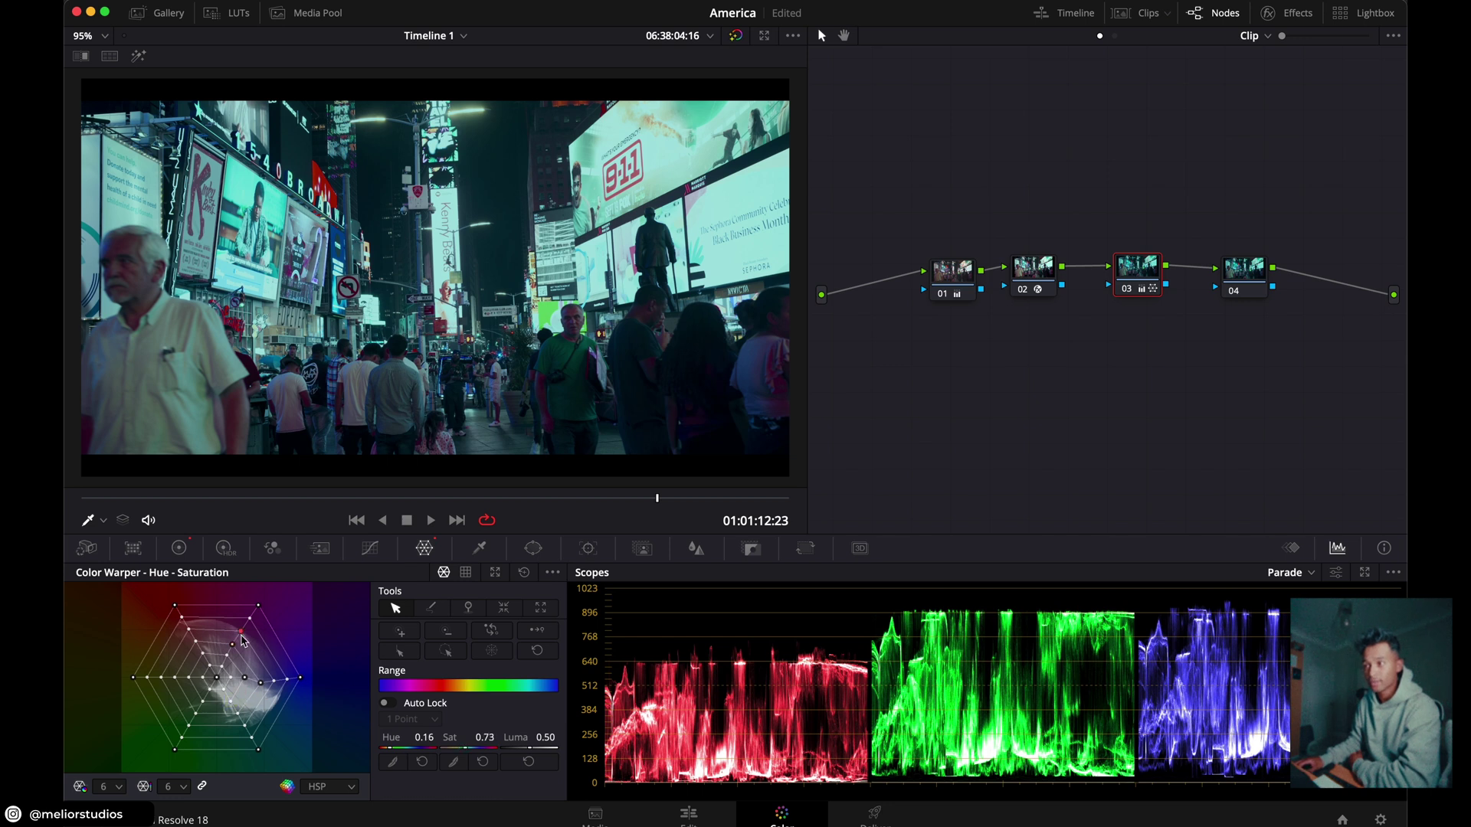
Warp the reddish tones to about hue 0.99 and saturation 0.69, and toggle node 03 off and on to compare.
left_click_drag(241, 637, 193, 644)
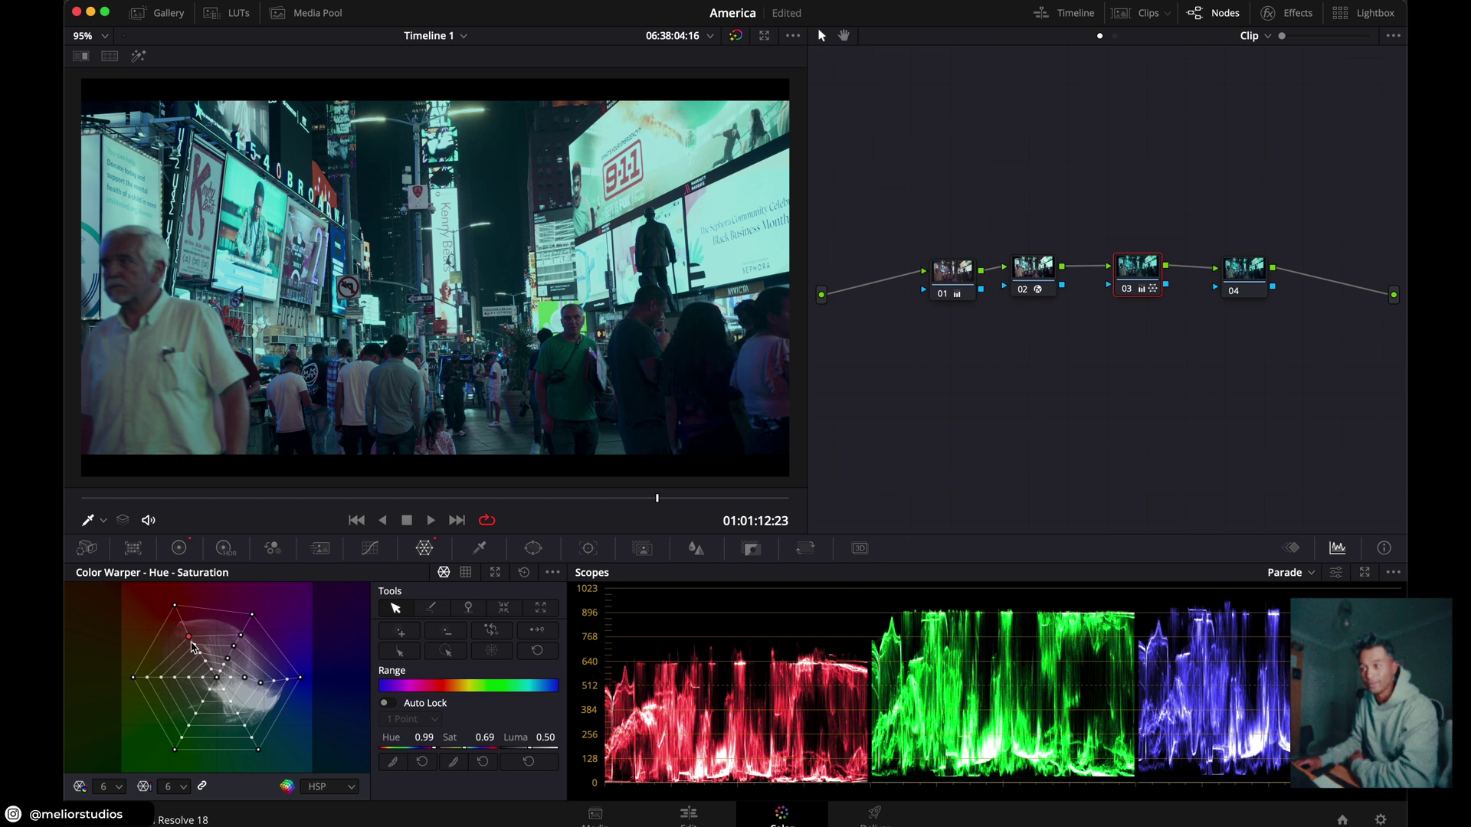
left_click(1131, 291)
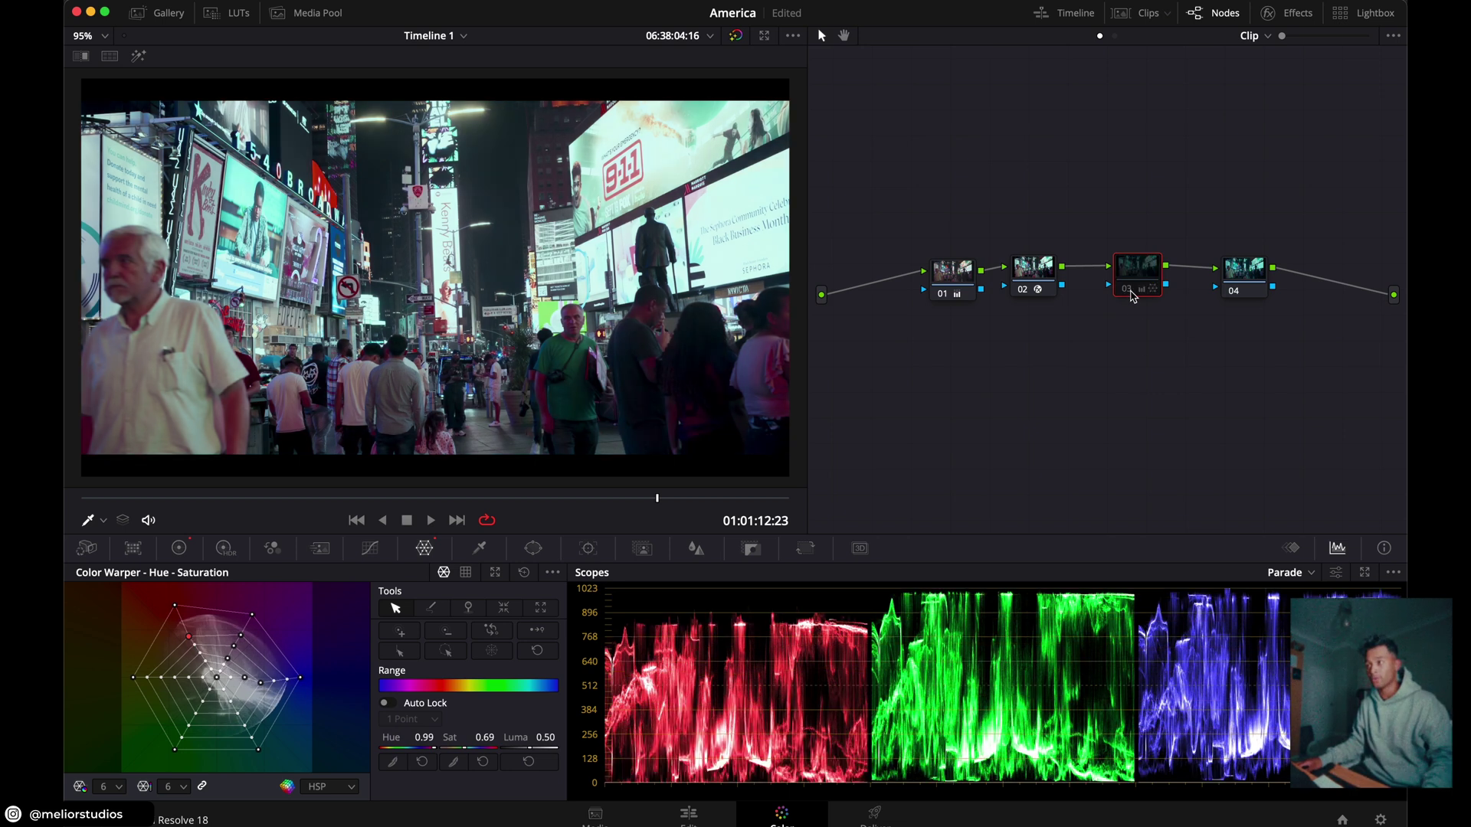
left_click(1131, 290)
left_click(1131, 290)
left_click(1132, 294)
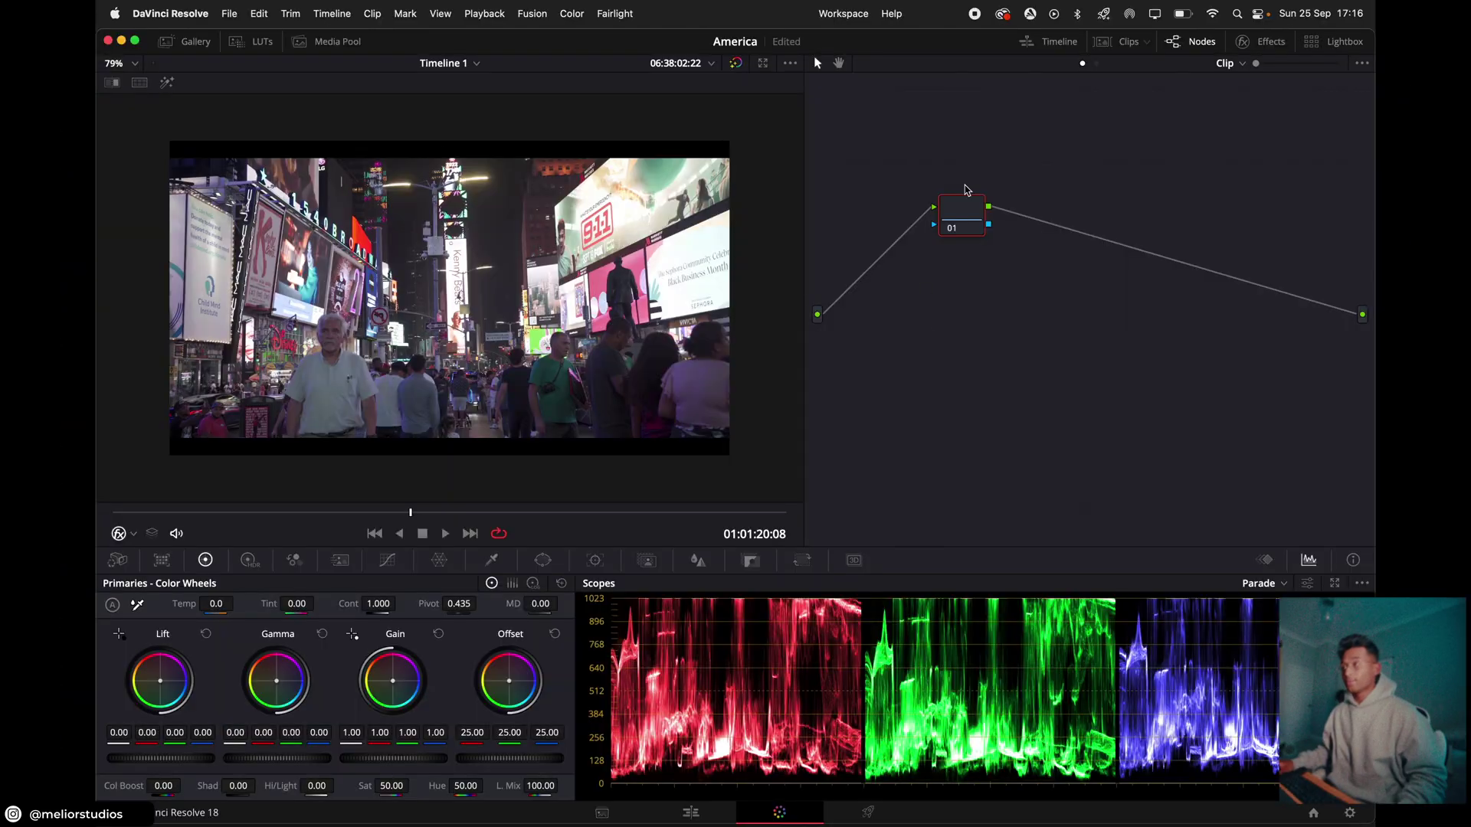
Reposition node 01 of the ungraded clip and add four serial nodes after it.
left_click_drag(971, 214, 935, 288)
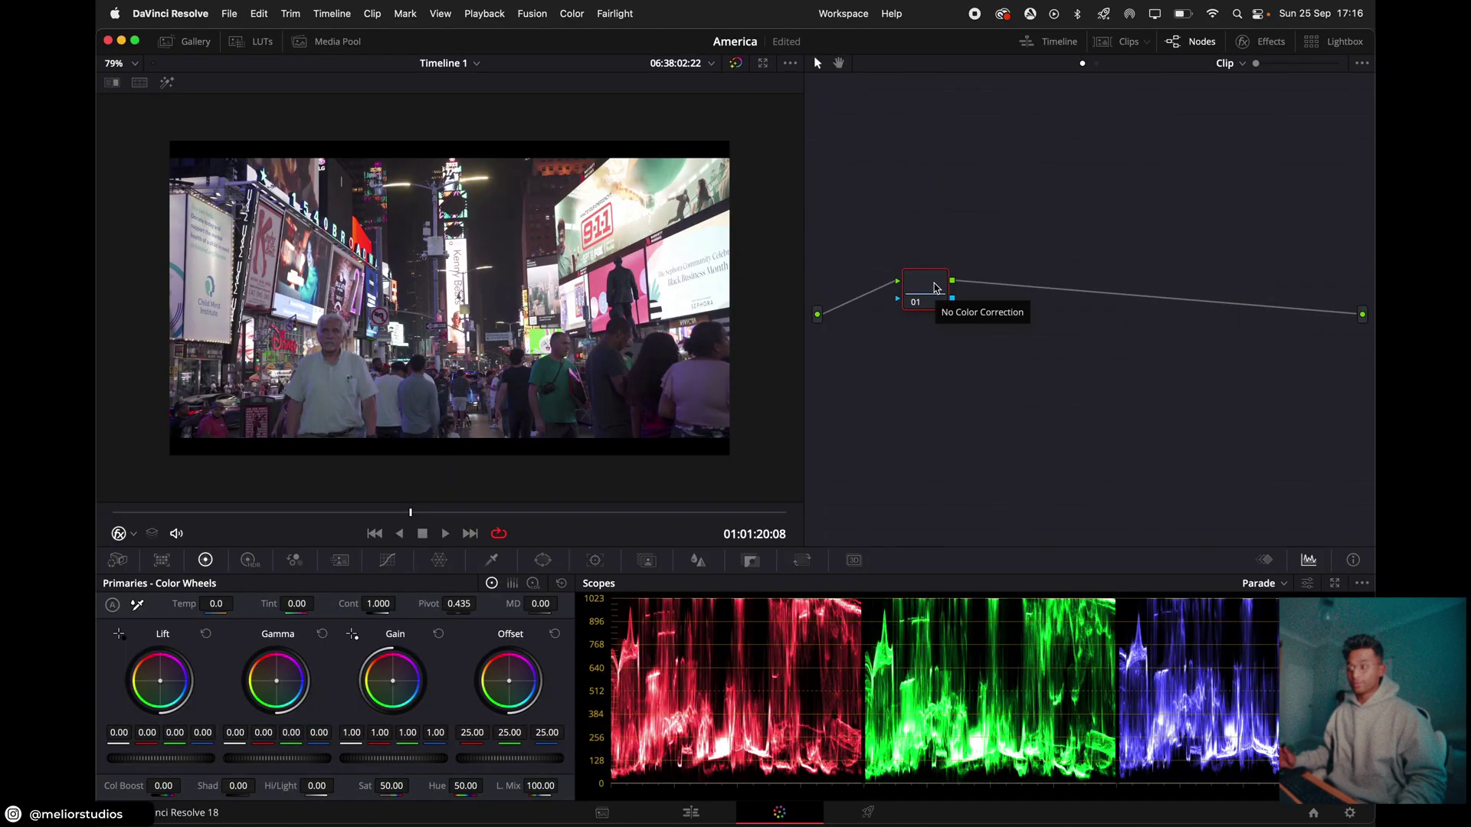
key("alt+s")
key("alt+s")
key("alt+s")
key("alt+s")
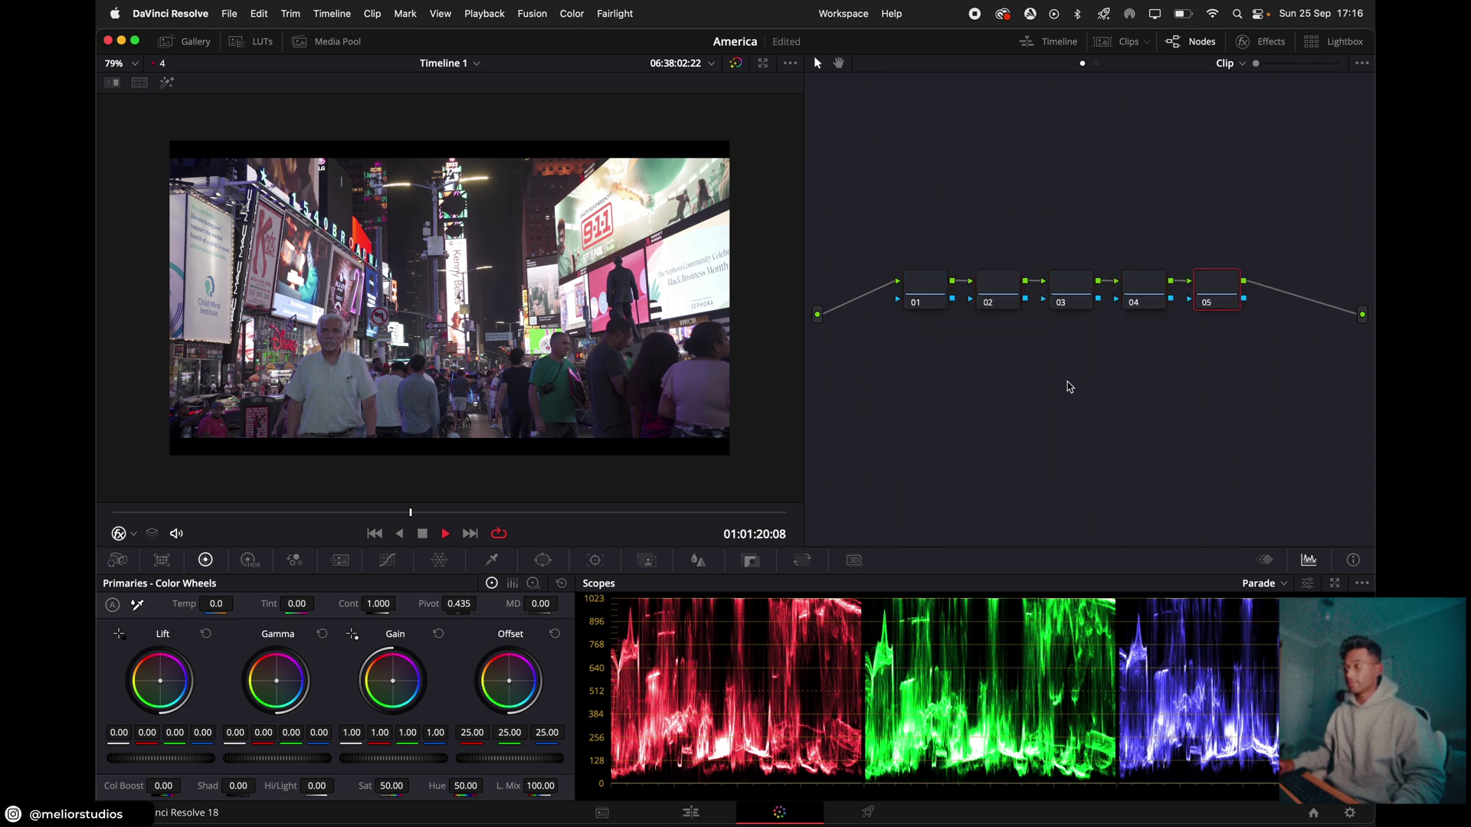
Spread the five serial nodes out evenly in a row.
mouse_move(930, 289)
left_mouse_down()
mouse_move(897, 305)
mouse_move(907, 297)
left_mouse_up()
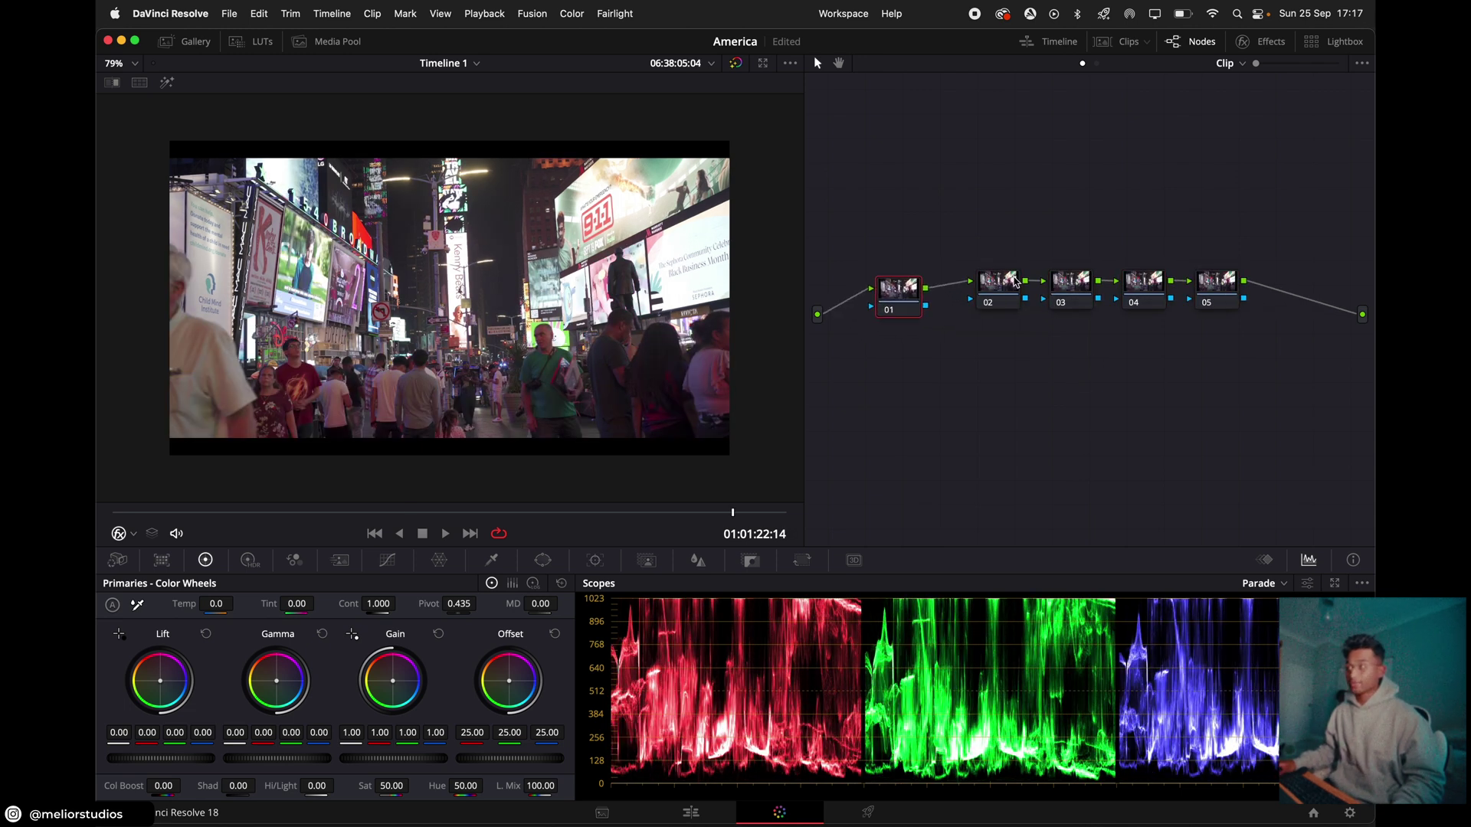
left_click_drag(1009, 283, 995, 285)
left_click_drag(1086, 284, 1096, 285)
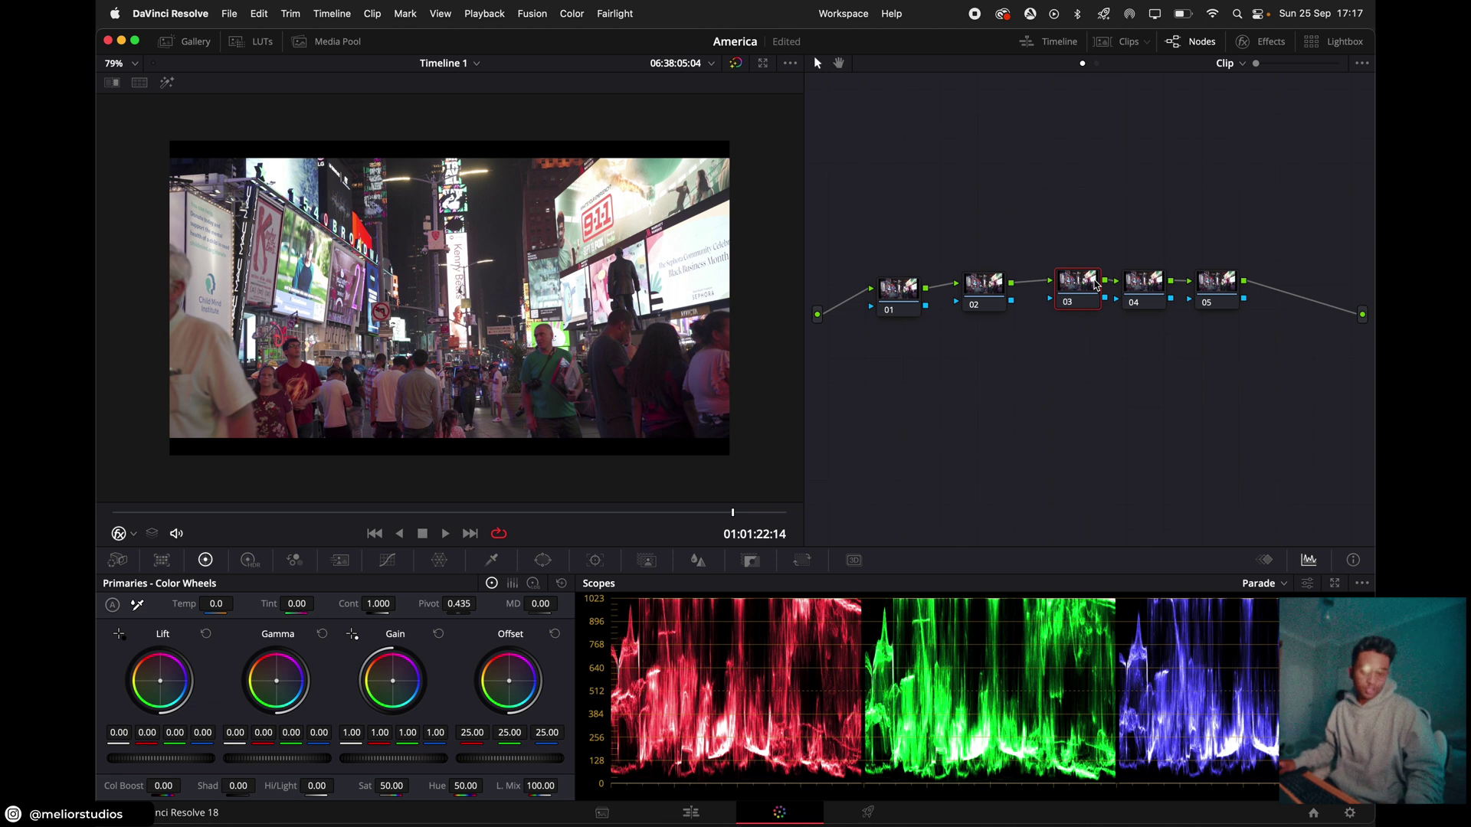
left_click_drag(1157, 285, 1239, 274)
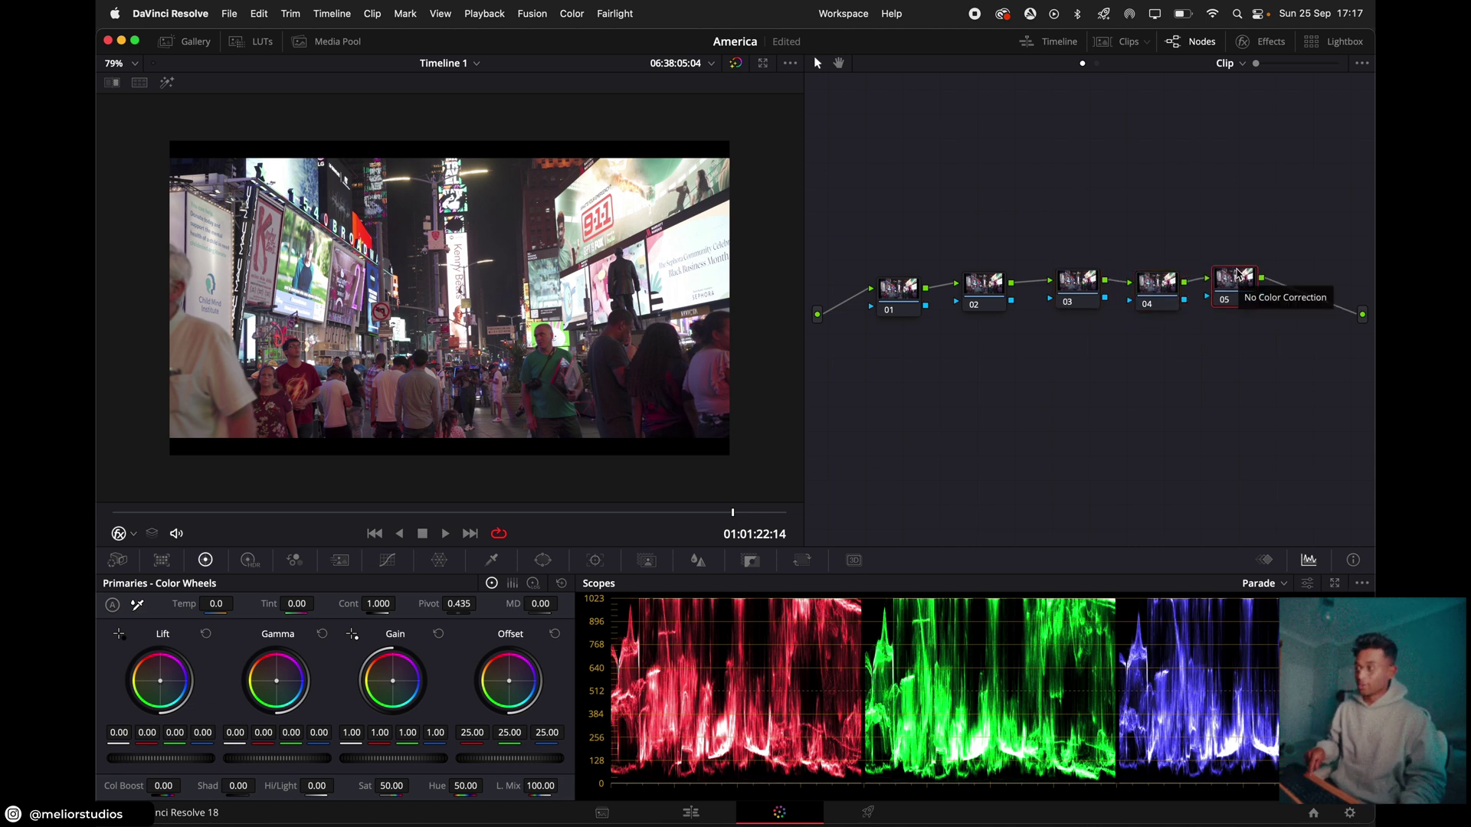
Delete node 05, realign the remaining four nodes near the middle of the node graph, and play the clip.
key("Delete")
left_click_drag(1229, 208, 858, 344)
left_click_drag(955, 286, 962, 289)
left_click_drag(873, 257, 1124, 321)
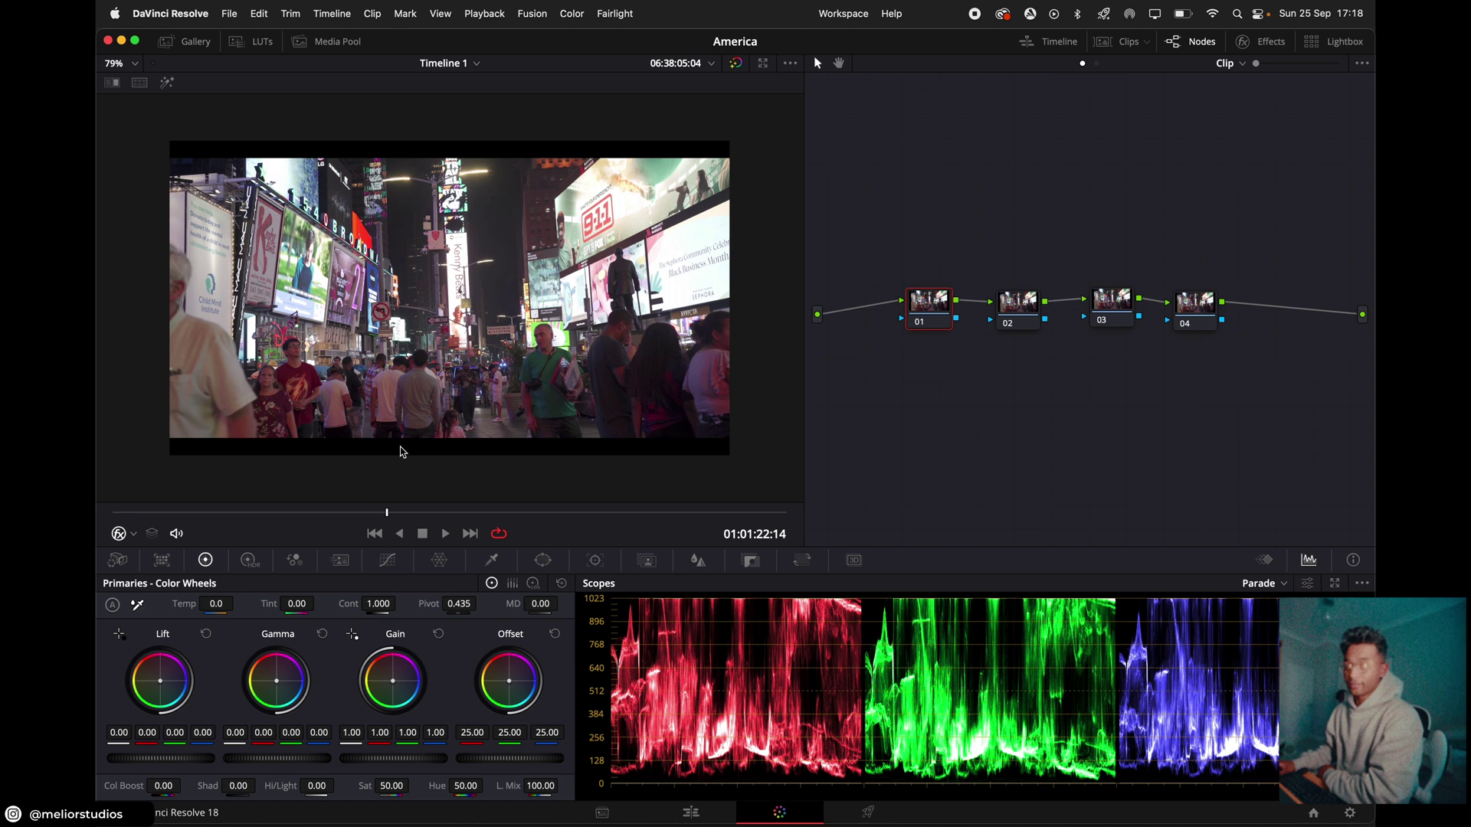
key("space")
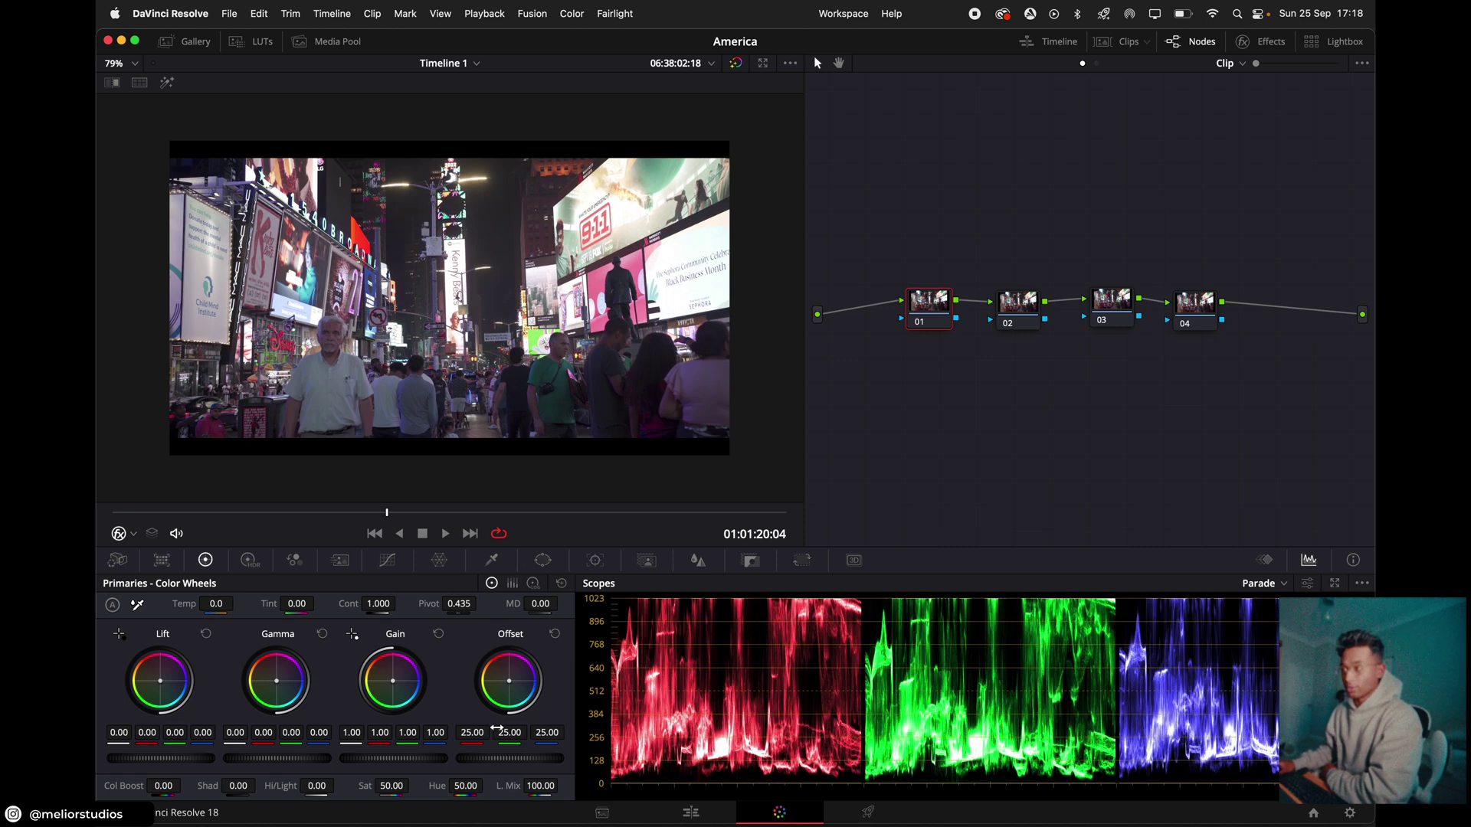
Balance node 01 by shifting its offset to about 22.74 red, 25.11 green and 22.40 blue, then toggle the node off and on.
left_click_drag(513, 687, 506, 682)
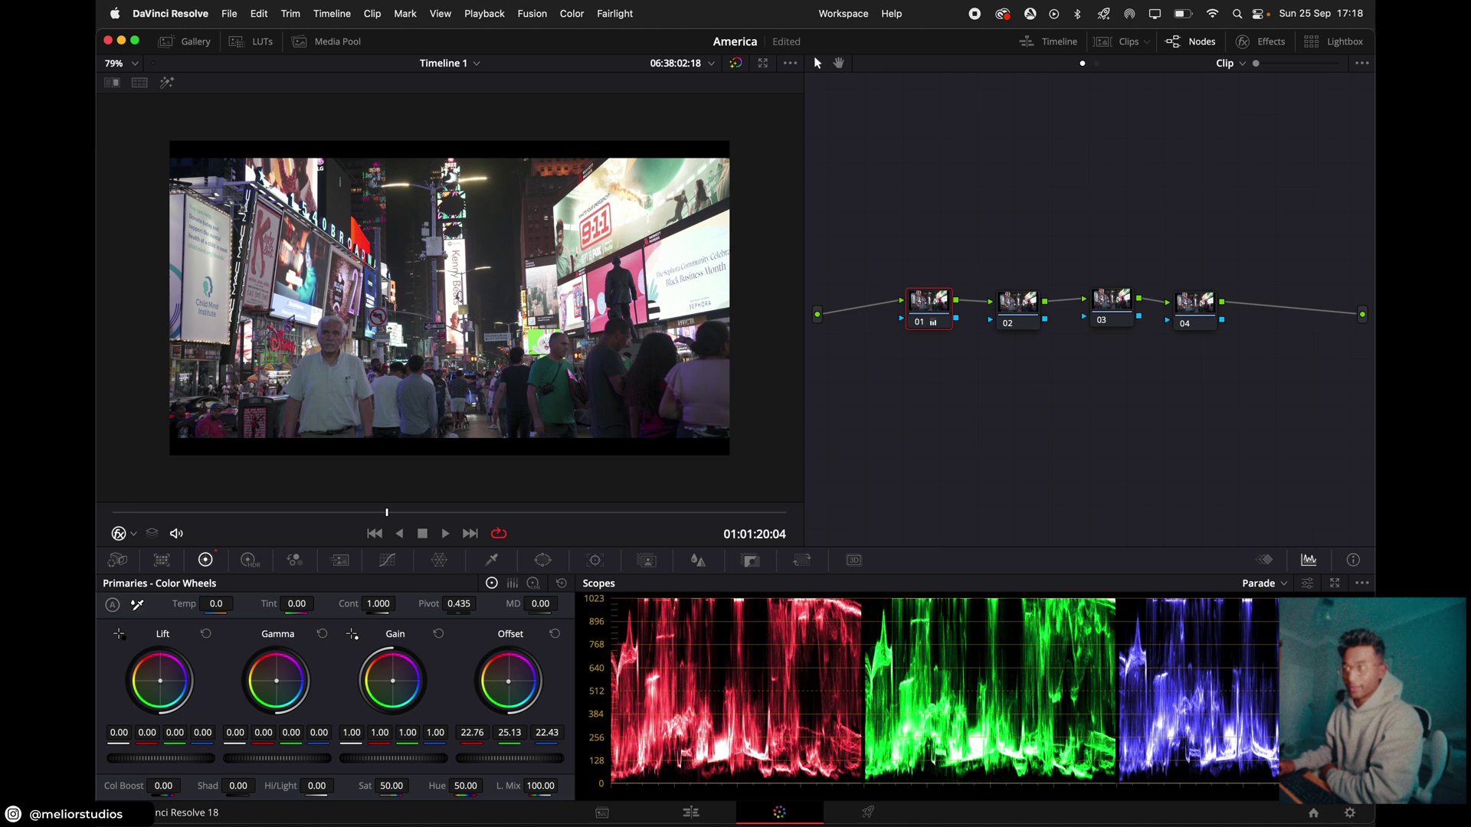
left_click(921, 327)
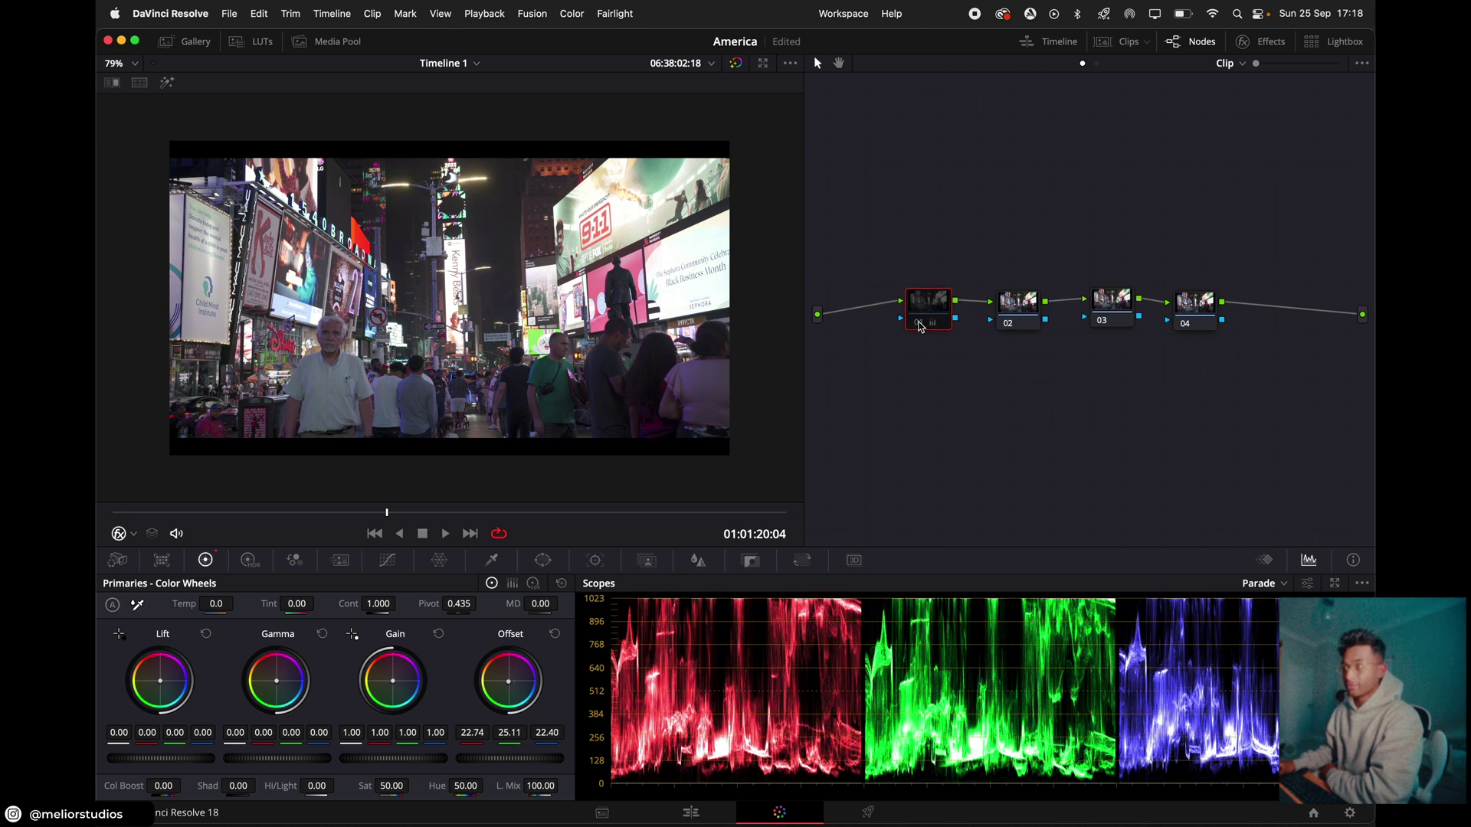
left_click(921, 327)
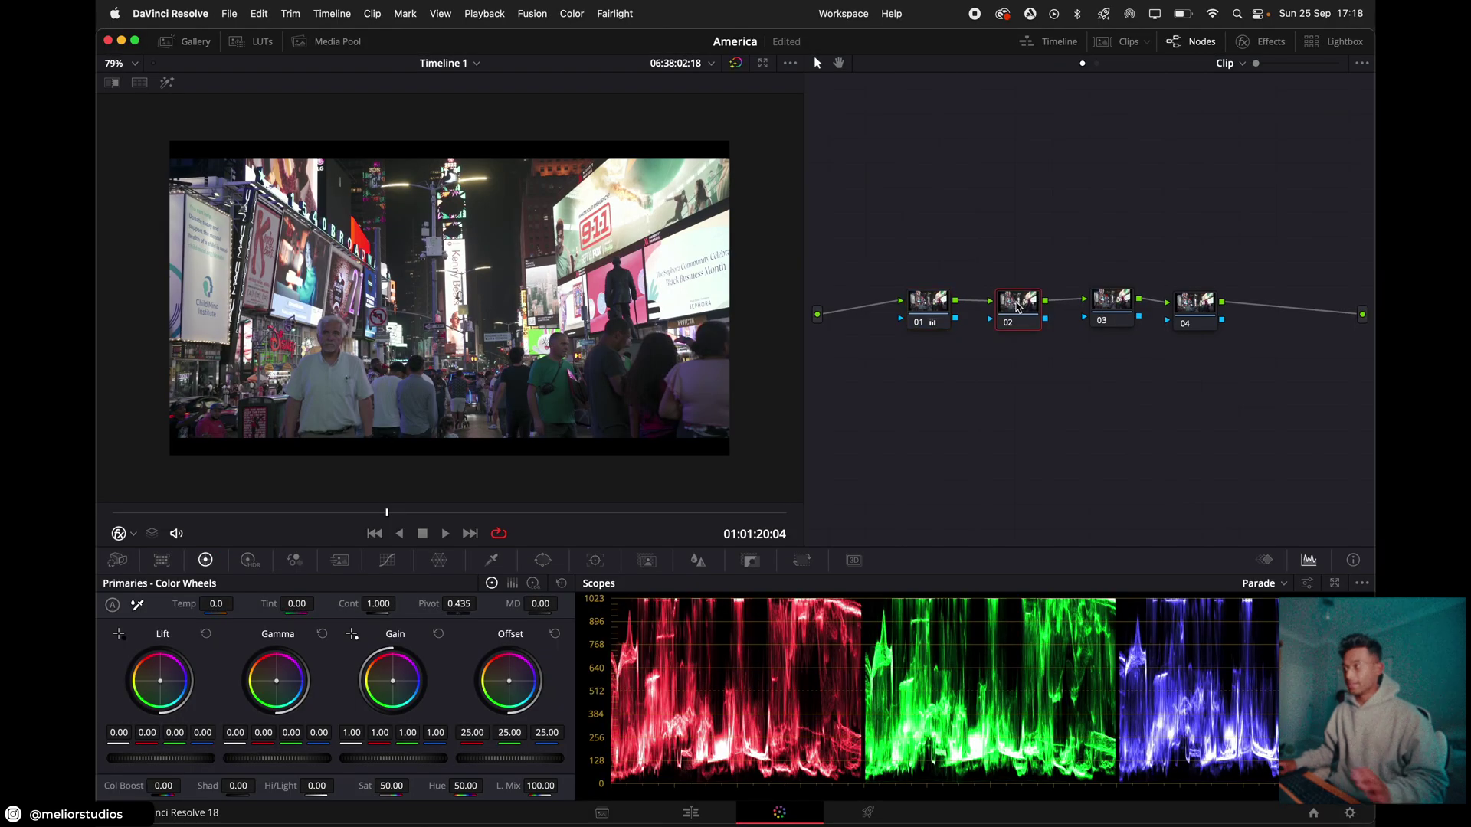
Set node 02's contrast to about 1.38 and its pivot to about 0.091.
left_click_drag(378, 604, 400, 603)
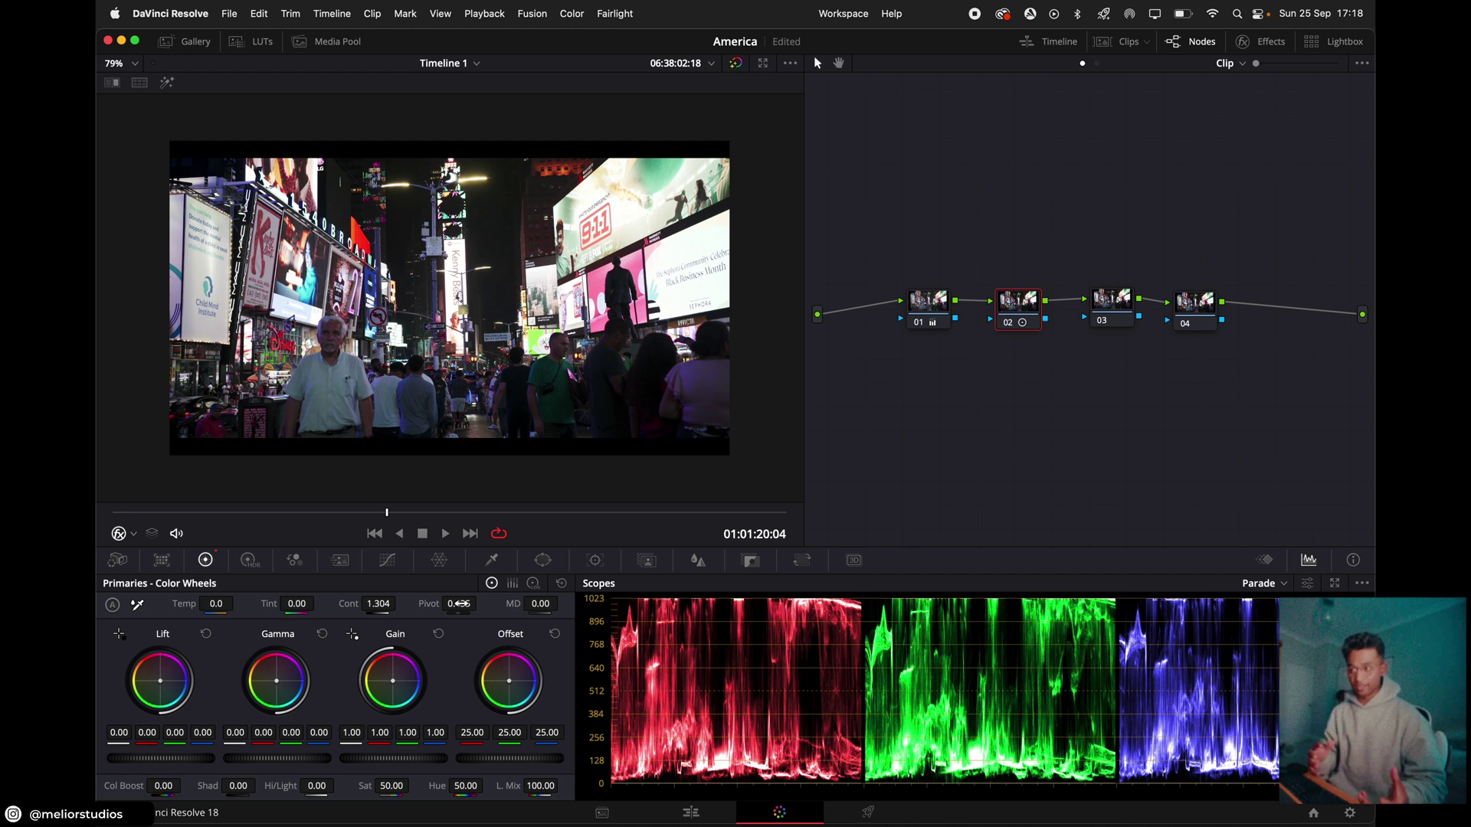
left_click_drag(459, 604, 481, 604)
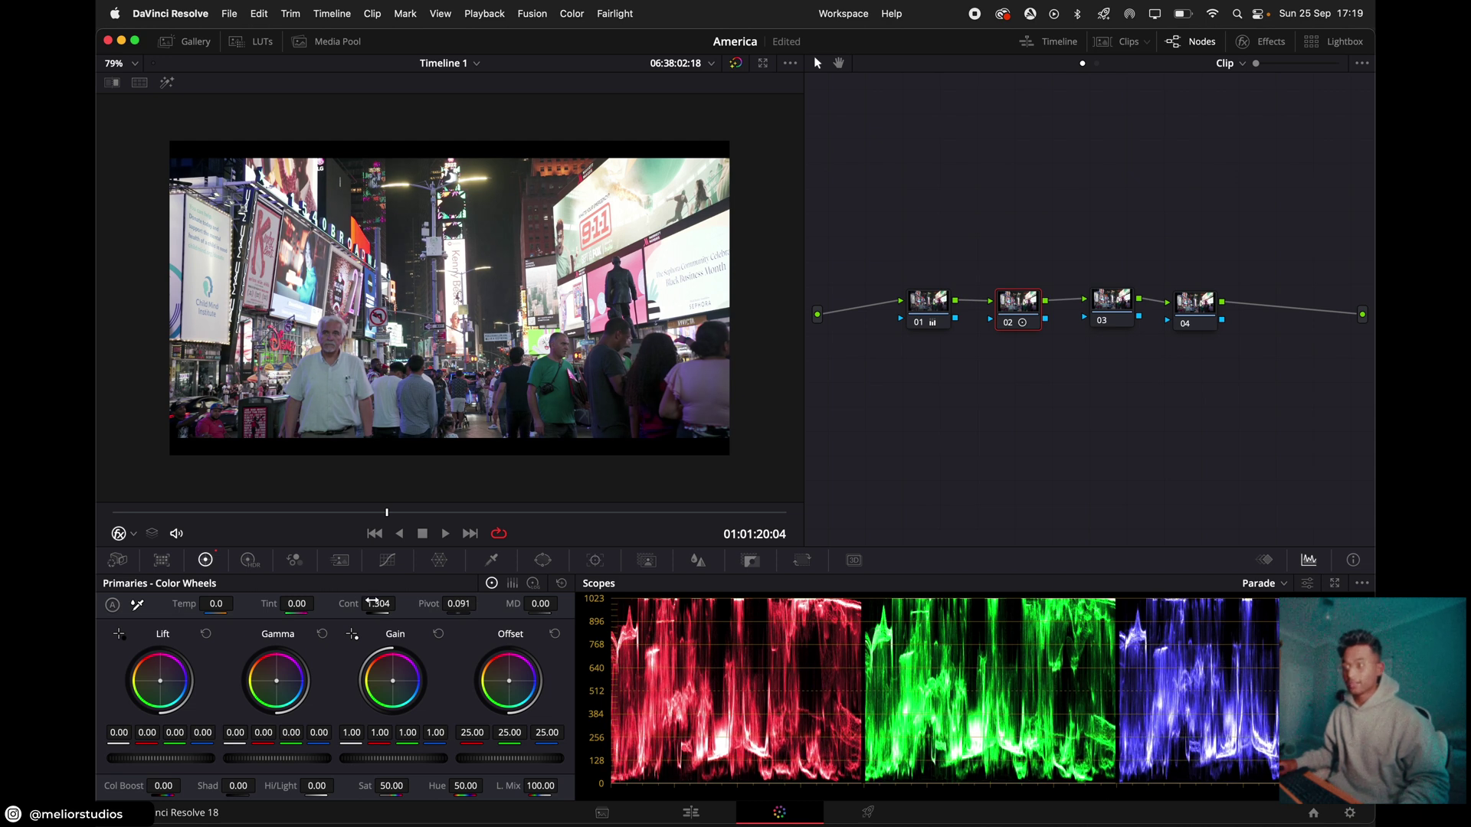
left_click_drag(375, 603, 400, 605)
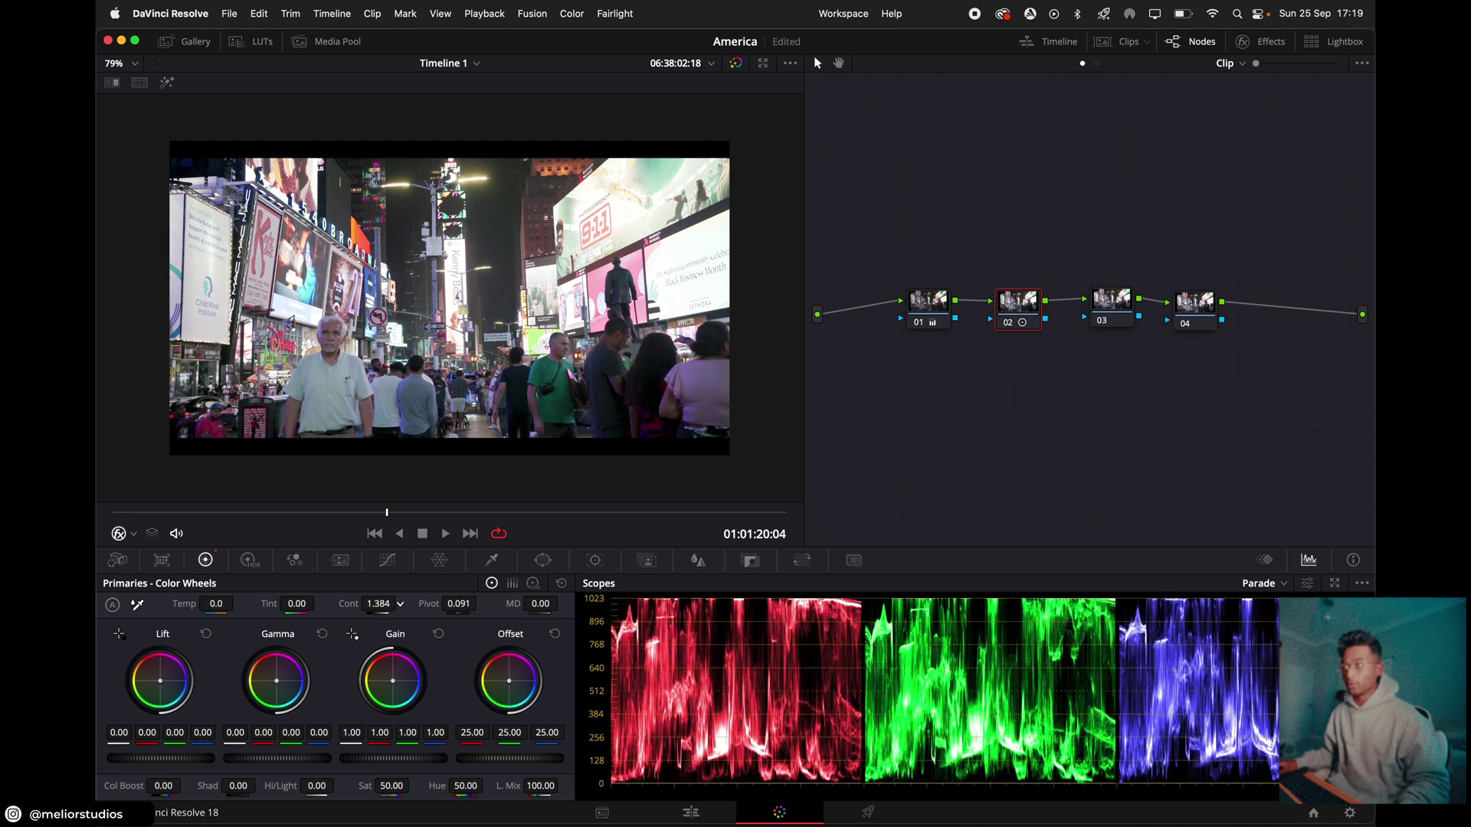
Reposition nodes 01 and 02, insert a serial node between node 03 and the last node, and line it up in the row.
left_click_drag(1019, 308, 1024, 305)
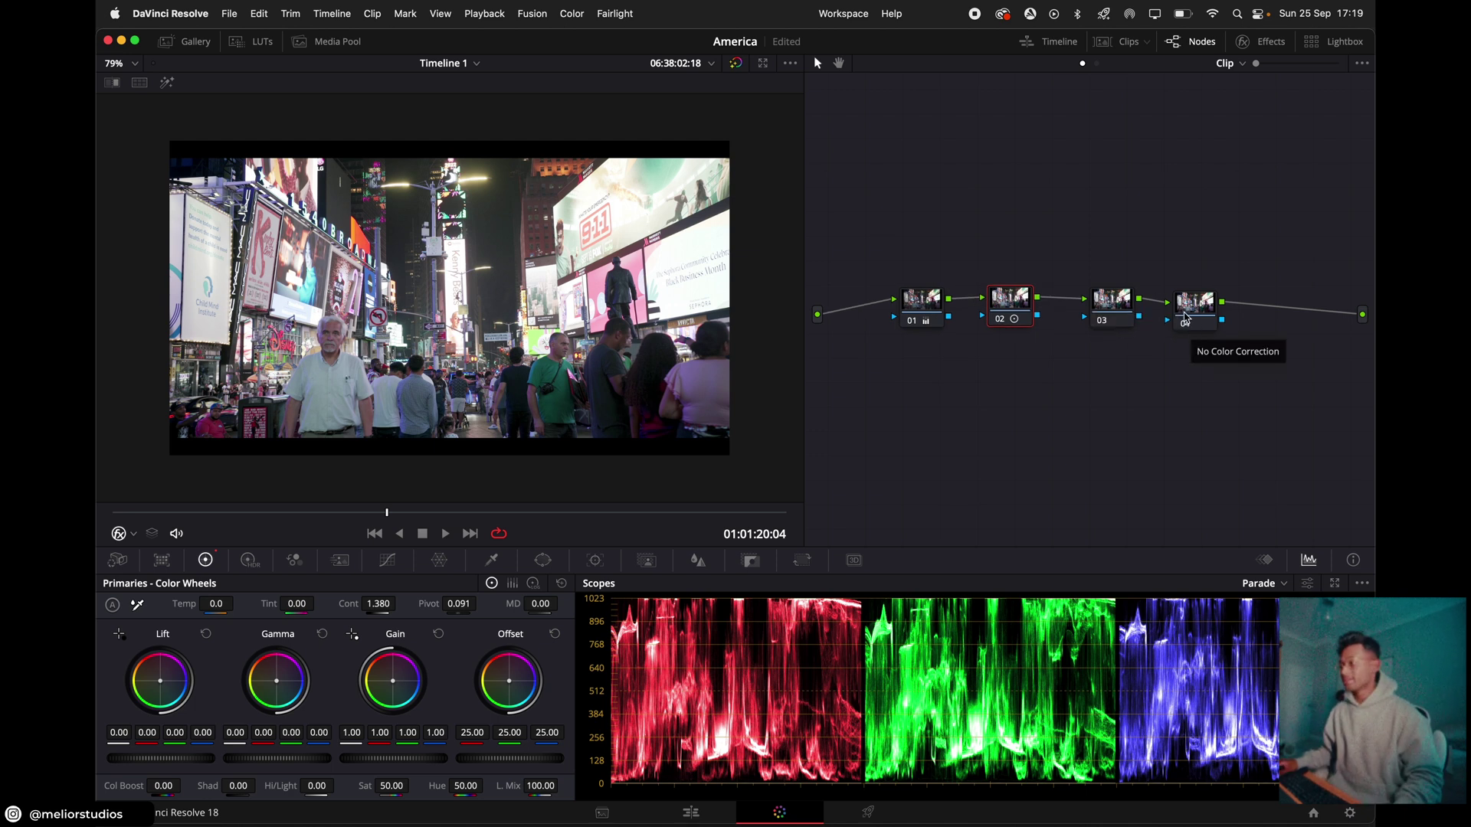
left_click(1185, 318)
key("shift+s")
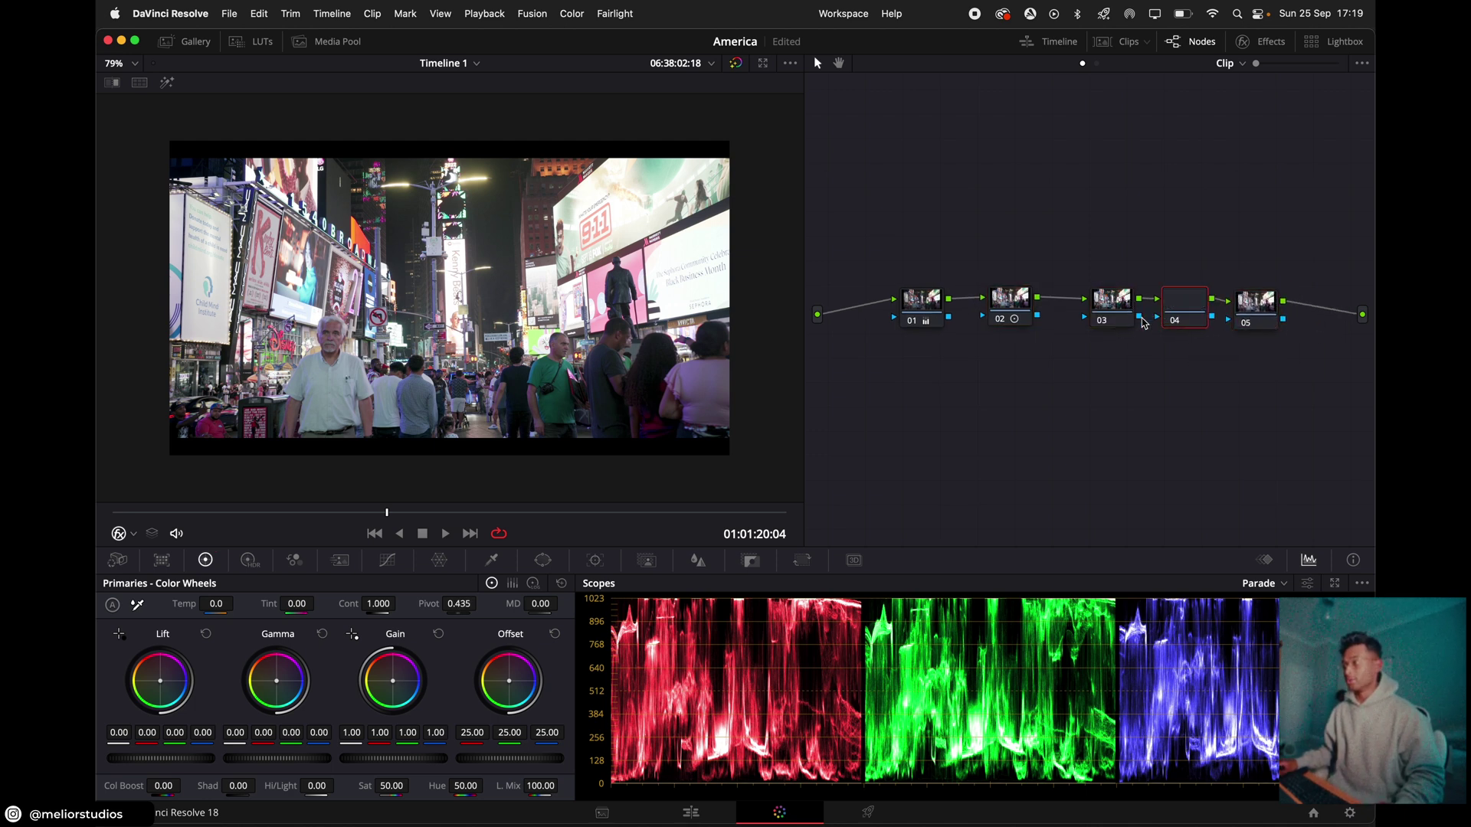
left_click_drag(1118, 313, 1176, 308)
Lower node 03's gain to about 0.96 and its gamma to about -0.04.
left_click(1104, 306)
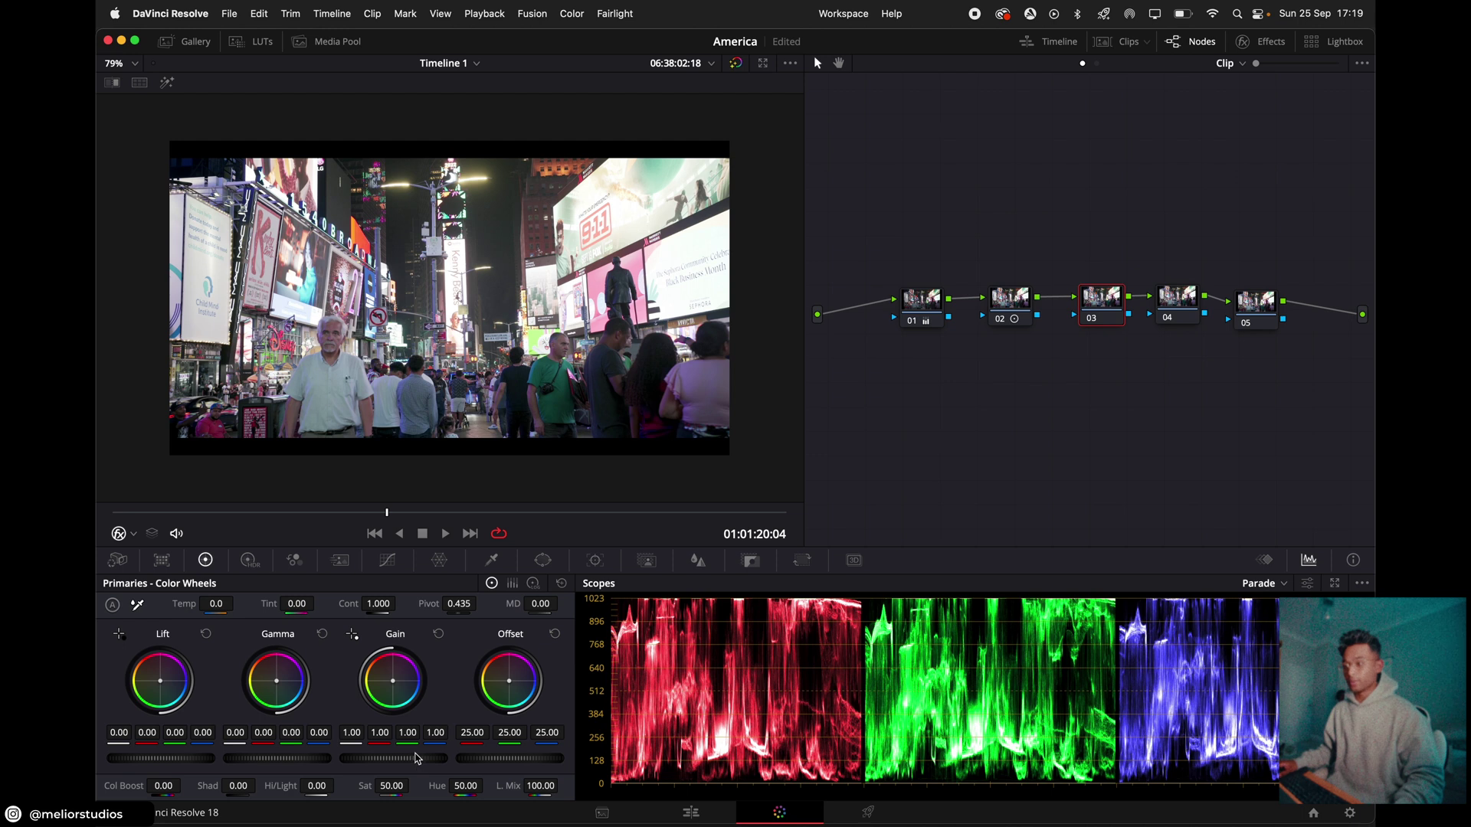
left_click_drag(418, 759, 444, 763)
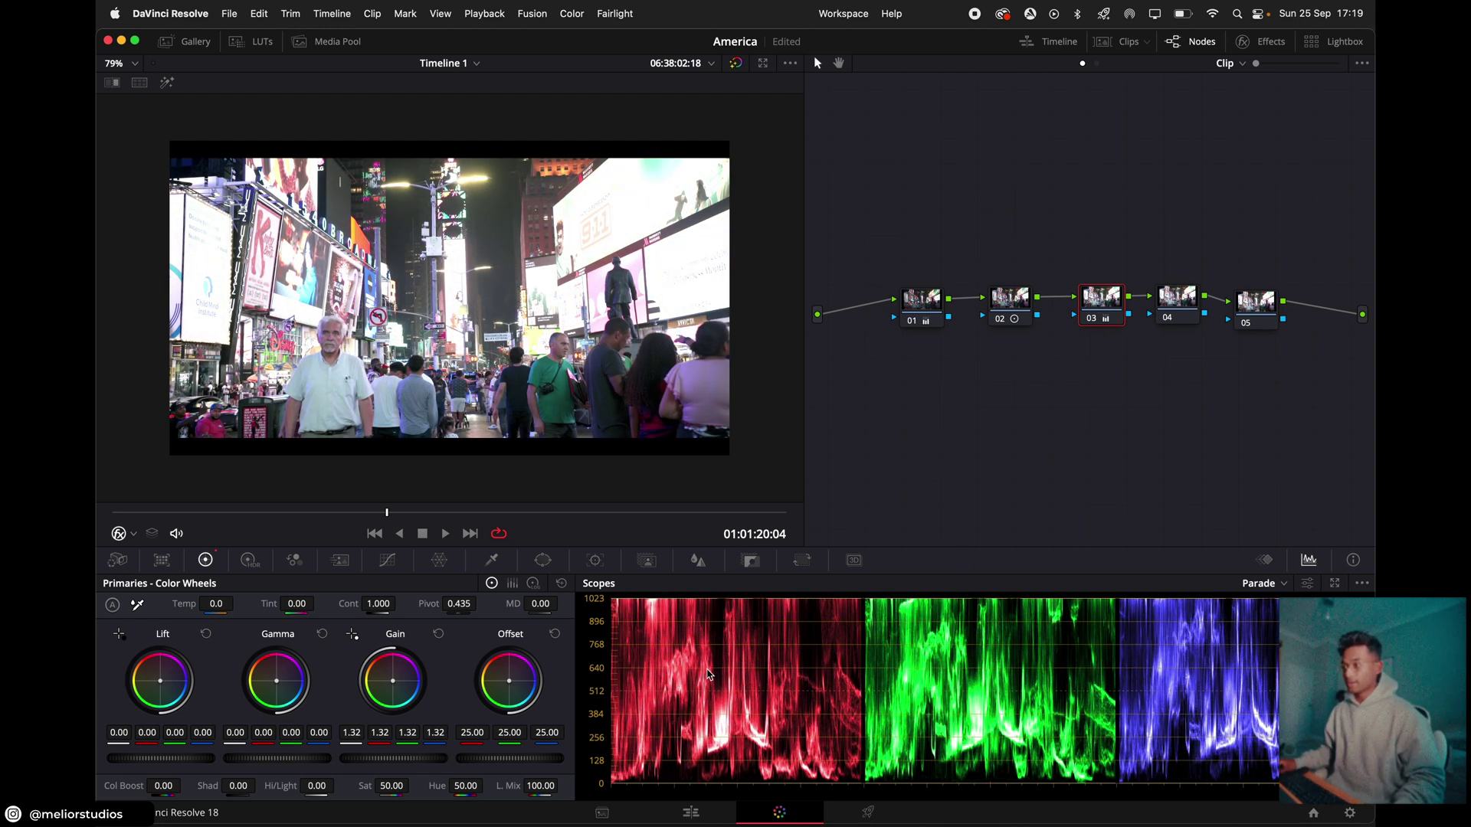
mouse_move(371, 761)
left_mouse_down()
mouse_move(339, 761)
mouse_move(379, 763)
left_mouse_up()
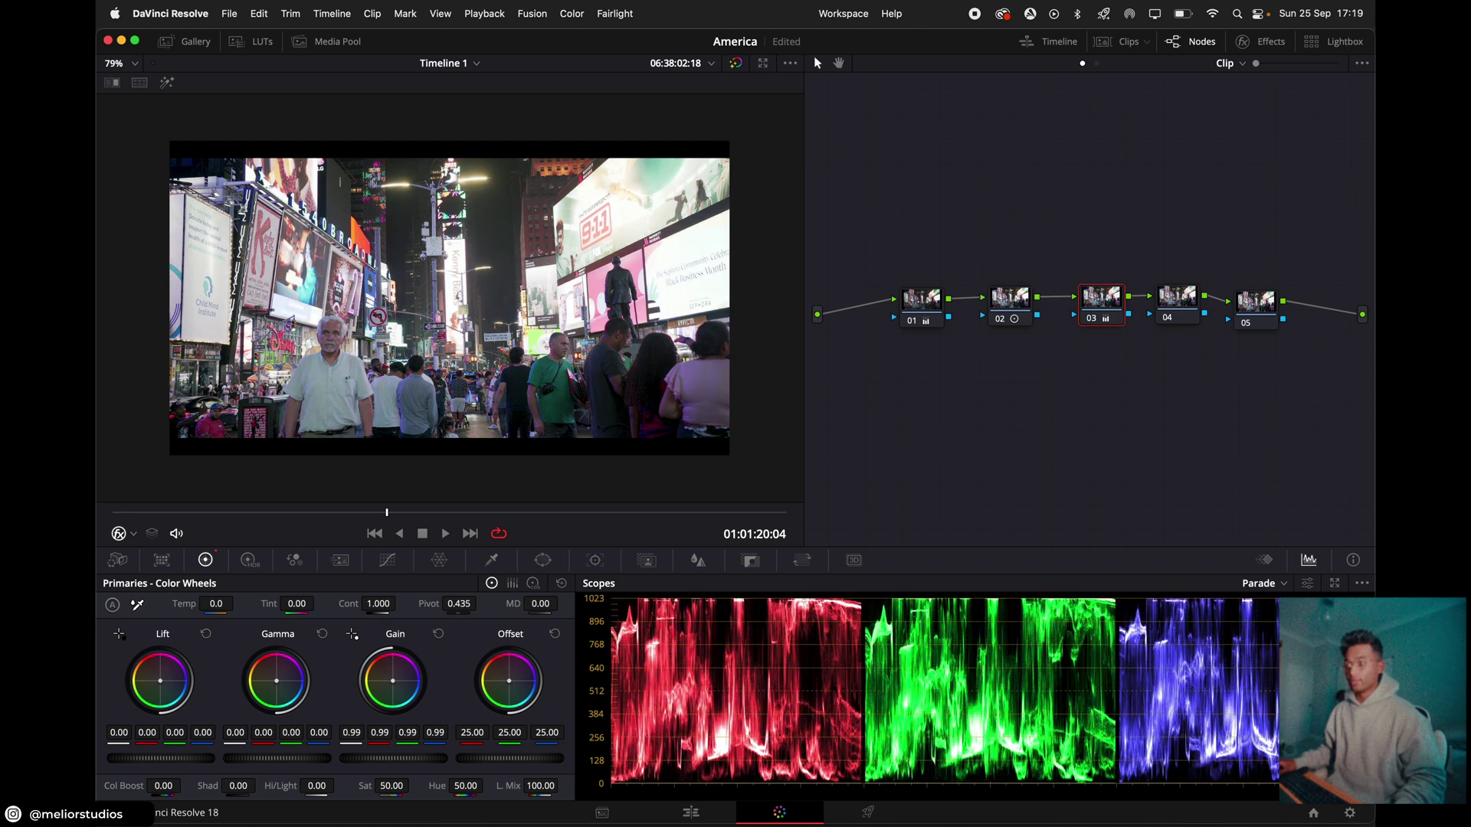
left_click_drag(277, 759, 187, 759)
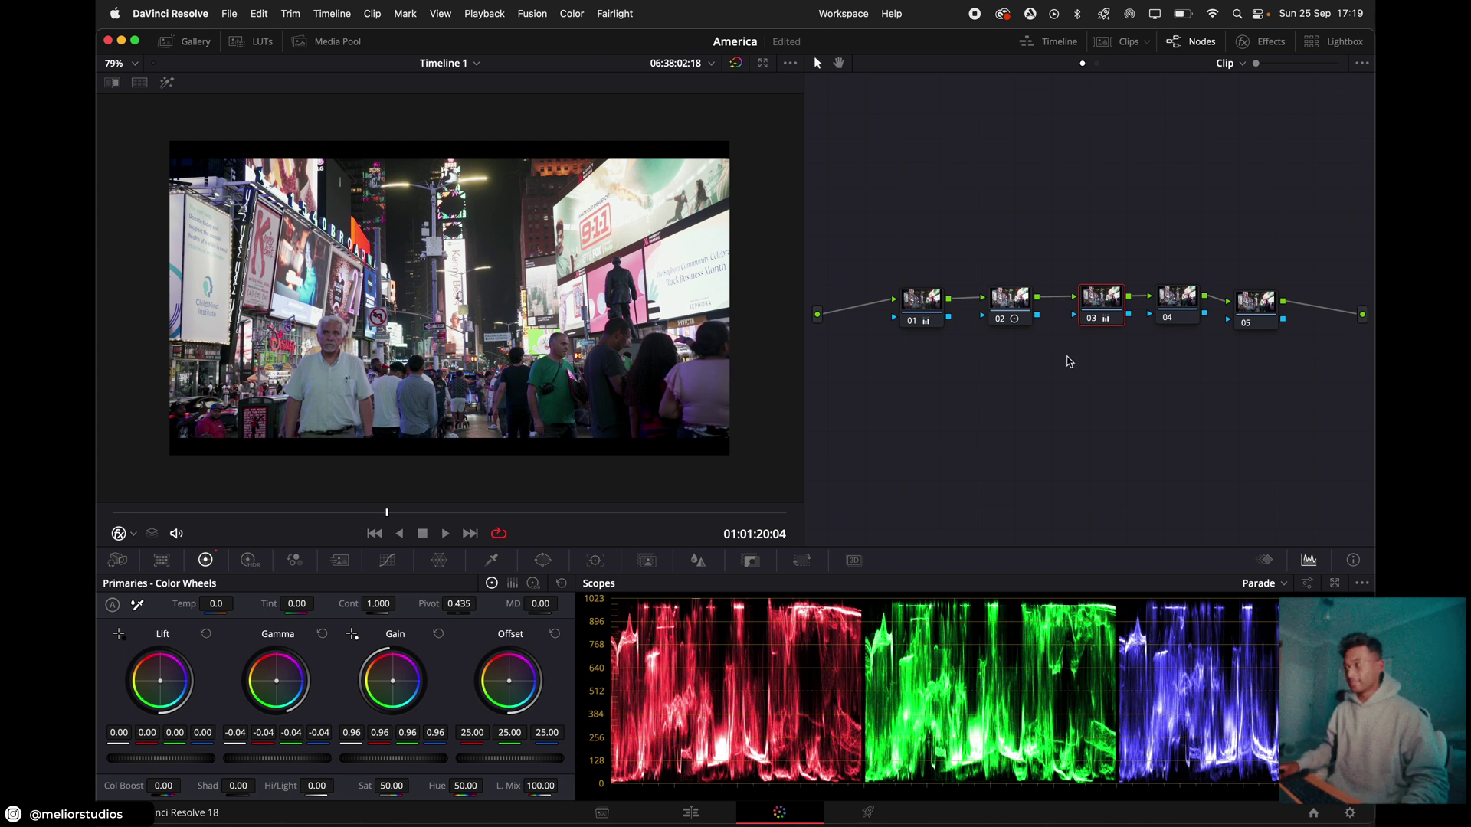
Tint node 04's gamma teal (-0.08, 0.02, 0.05), with lift 0.02, gain 0.81 and offset 20.51, 22.24, 22.23, and view the image full screen.
left_click(1186, 305)
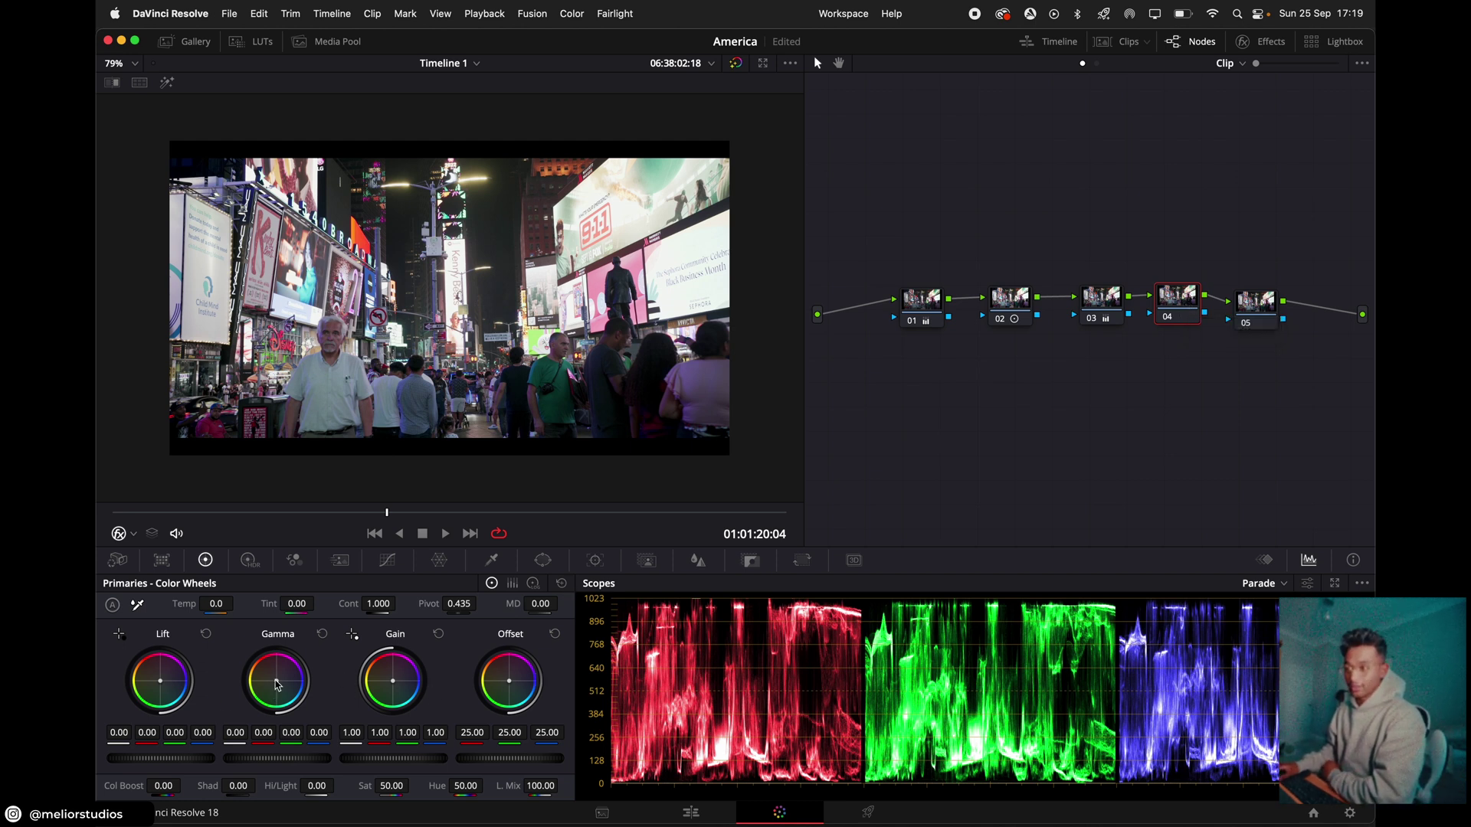
left_click_drag(277, 685, 280, 691)
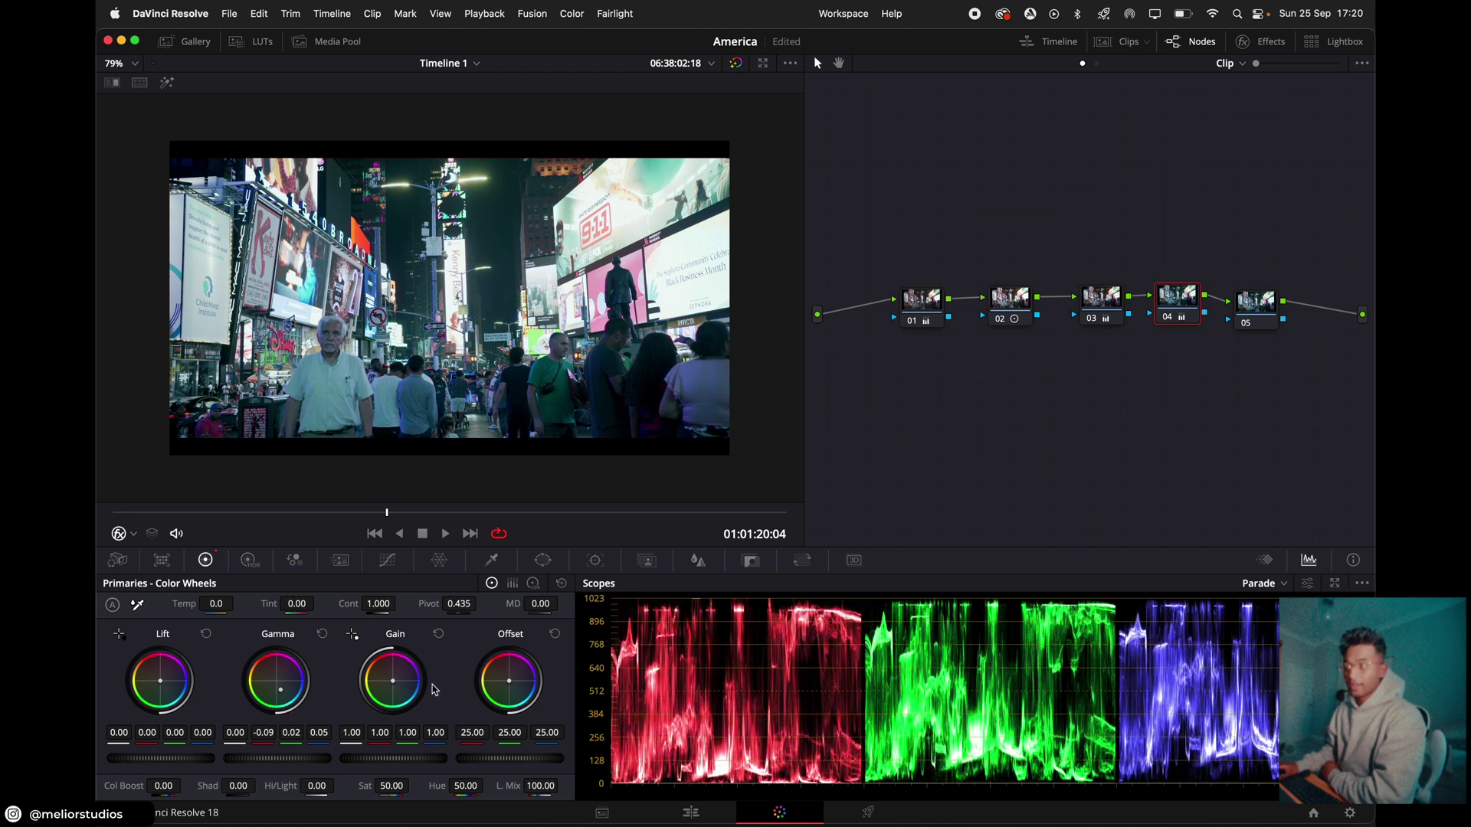
left_click_drag(393, 759, 364, 759)
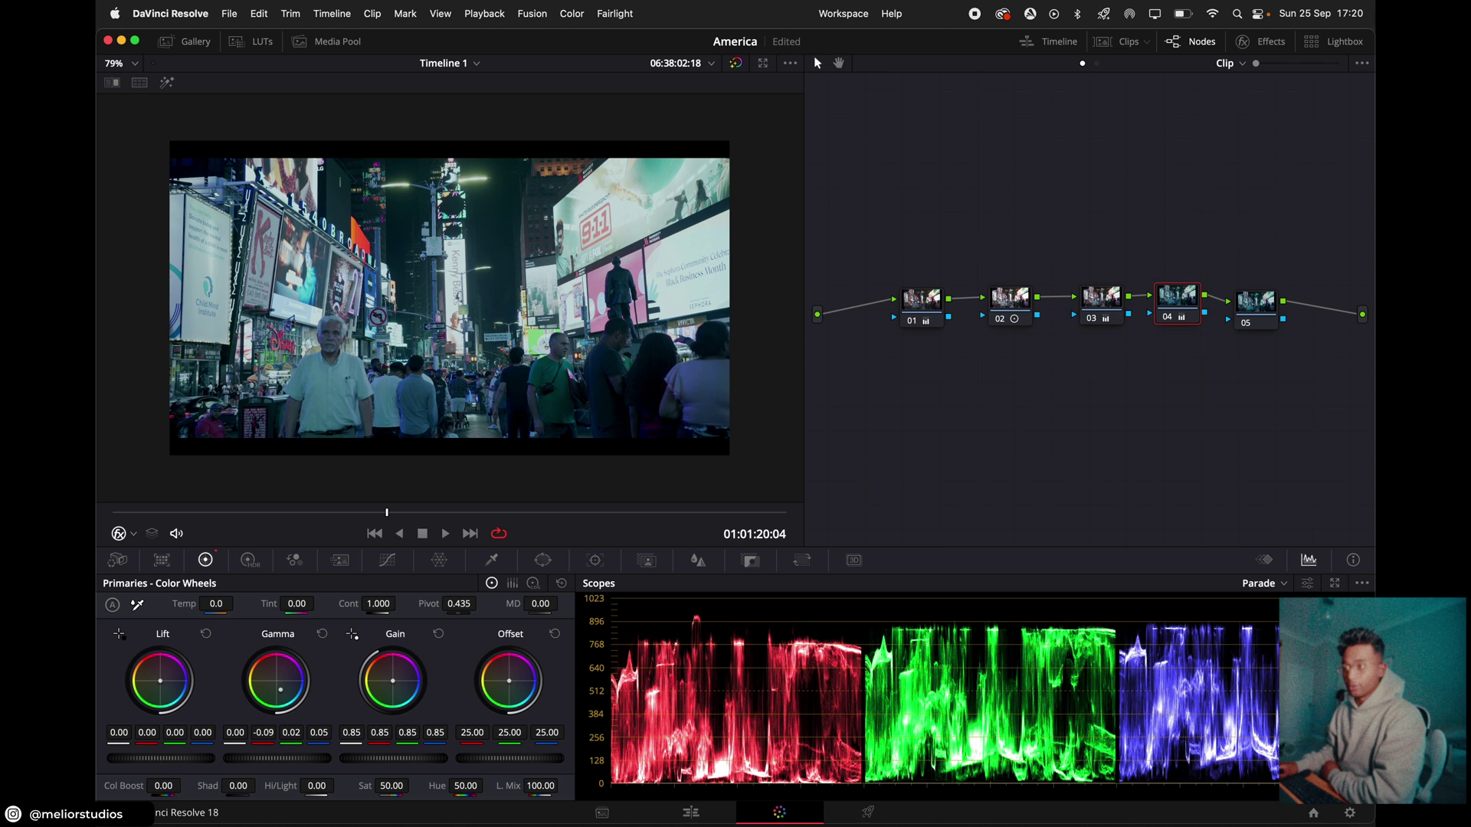
left_click_drag(508, 681, 510, 683)
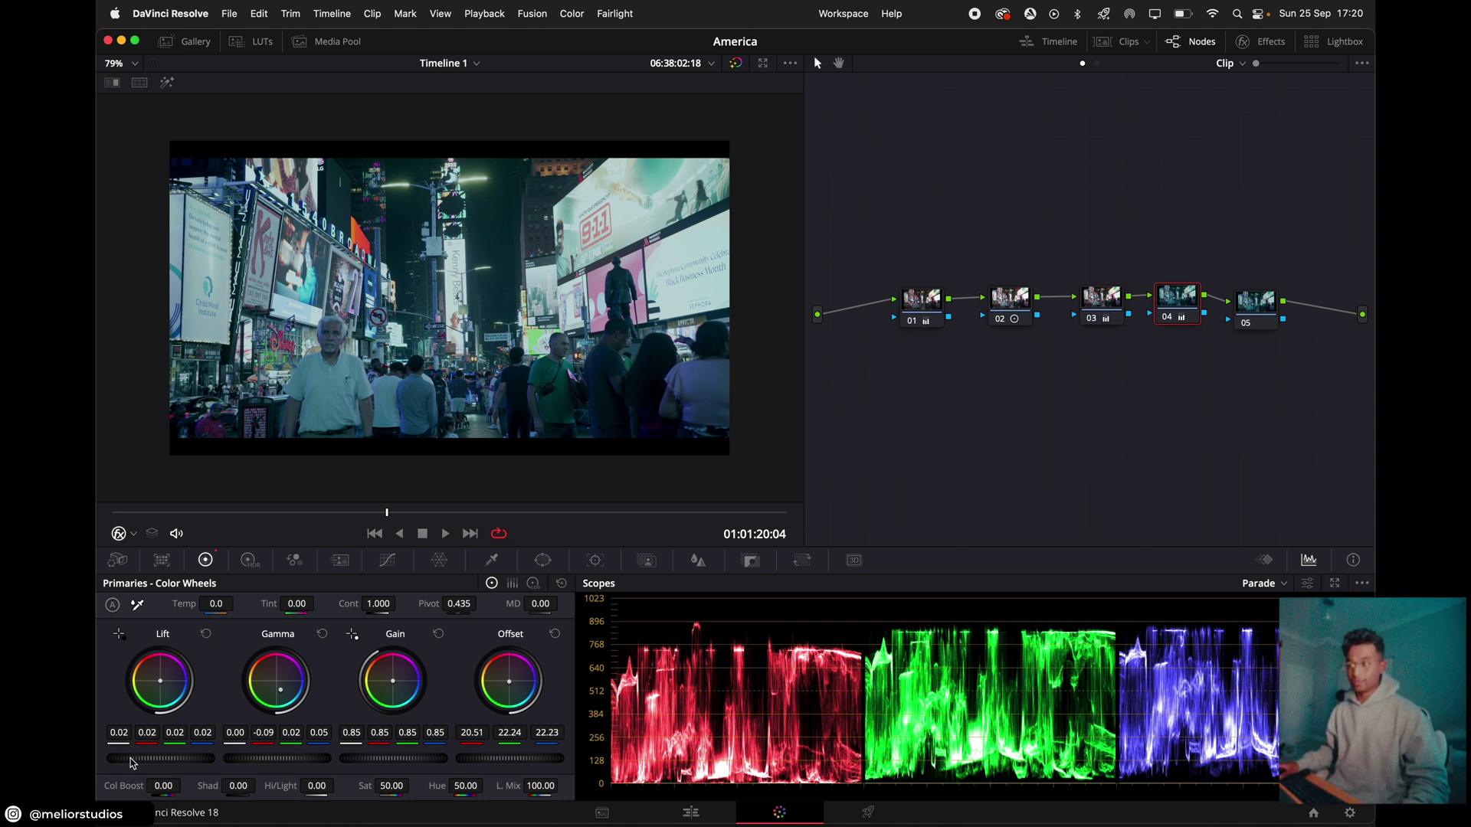
left_click_drag(257, 760, 294, 758)
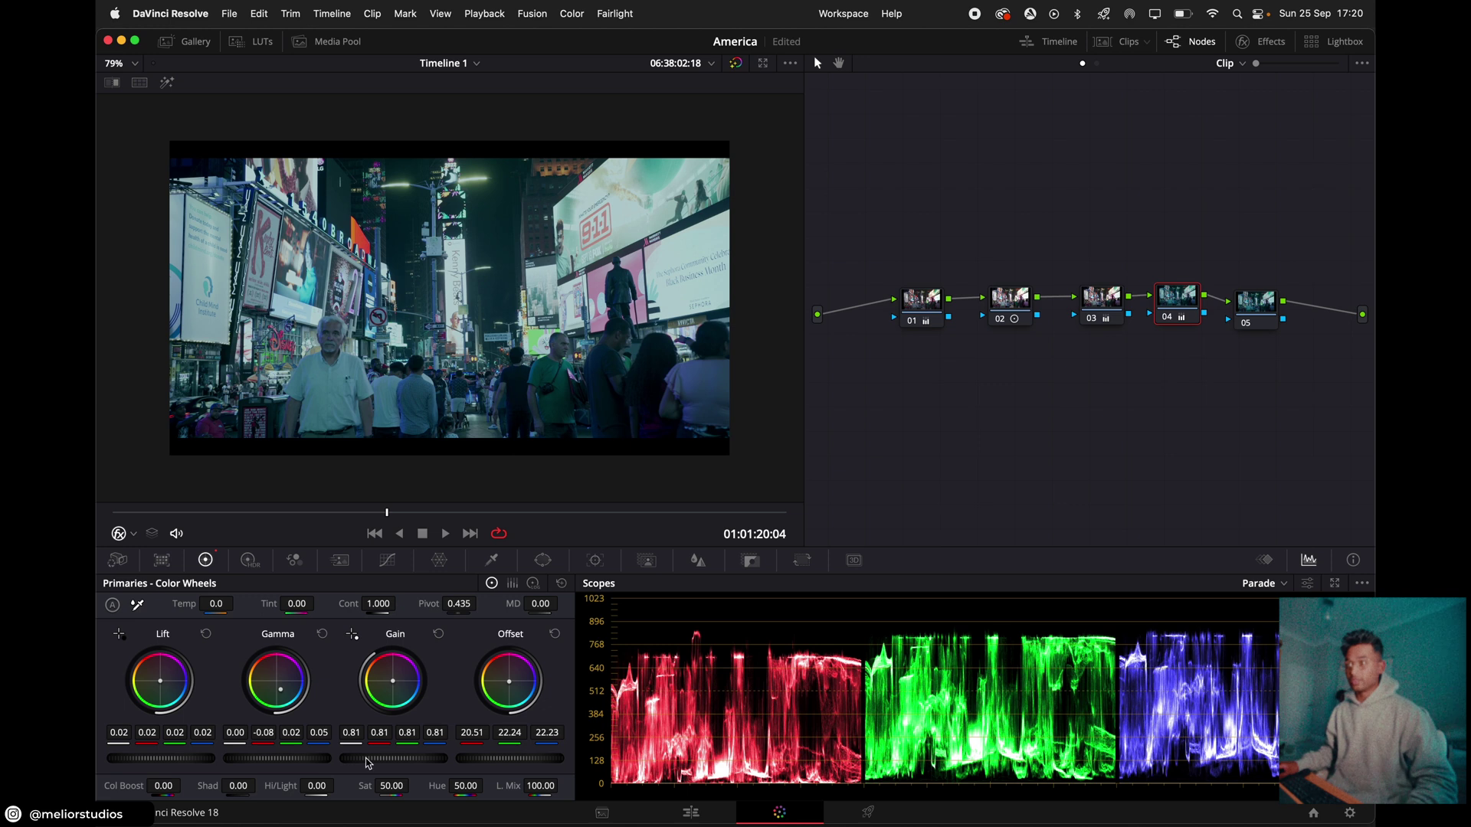
key("super+f")
key("super+f")
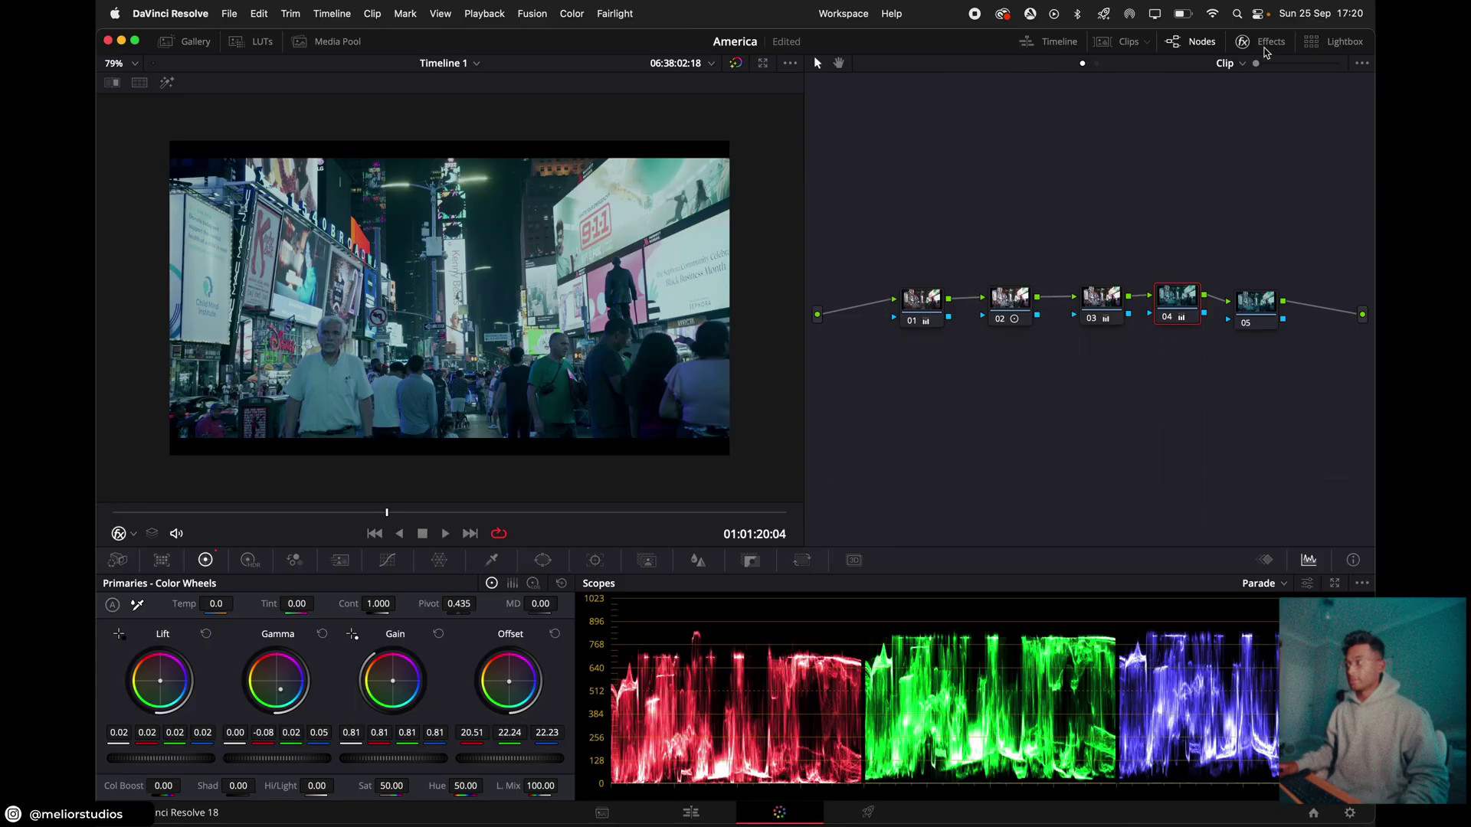
Show the clip thumbnails and switch between clips 17 and 18 to compare their grades.
left_click(1265, 48)
left_click(1265, 47)
left_click(1123, 41)
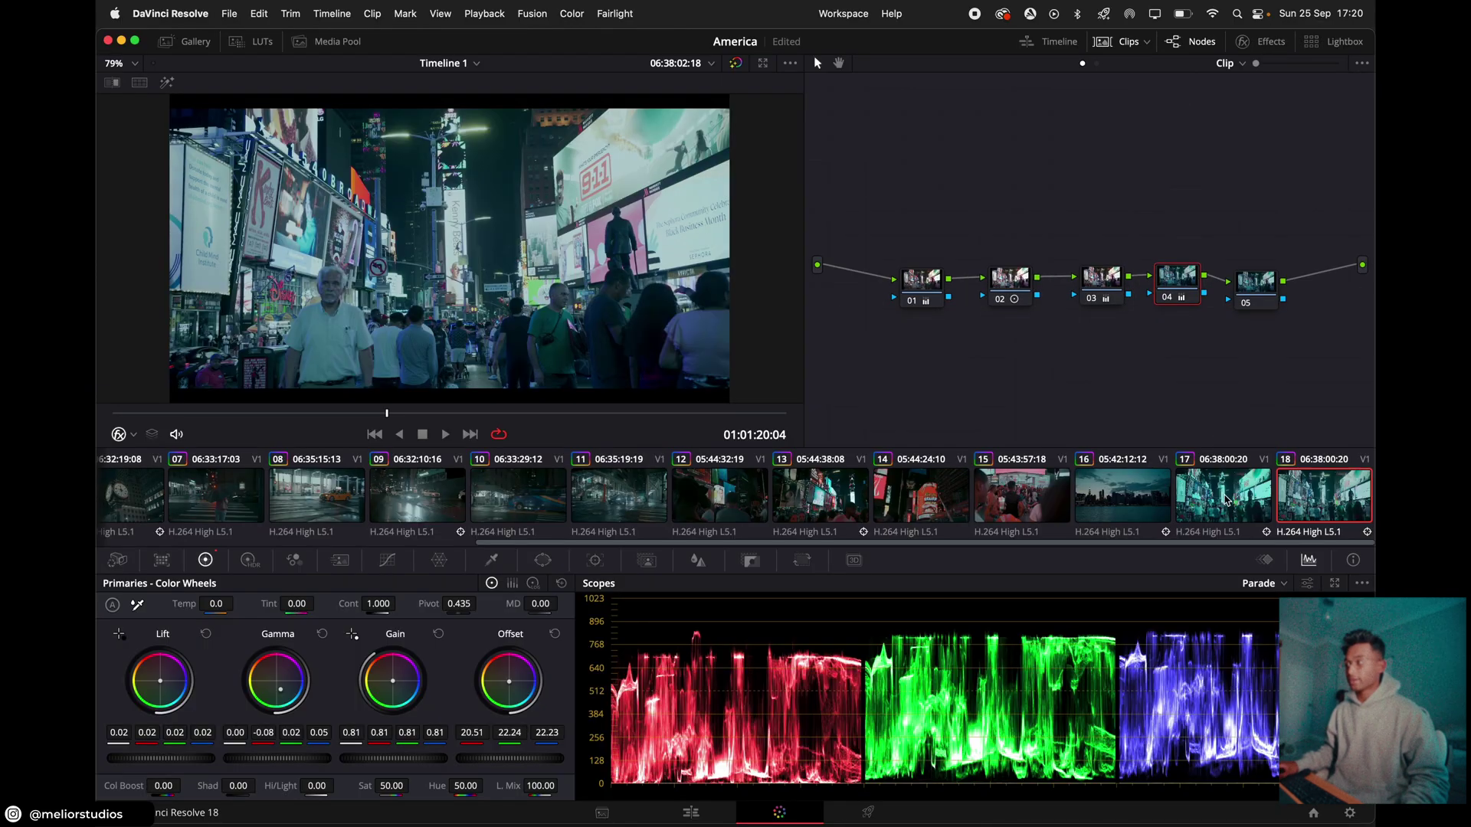
left_click(1268, 502)
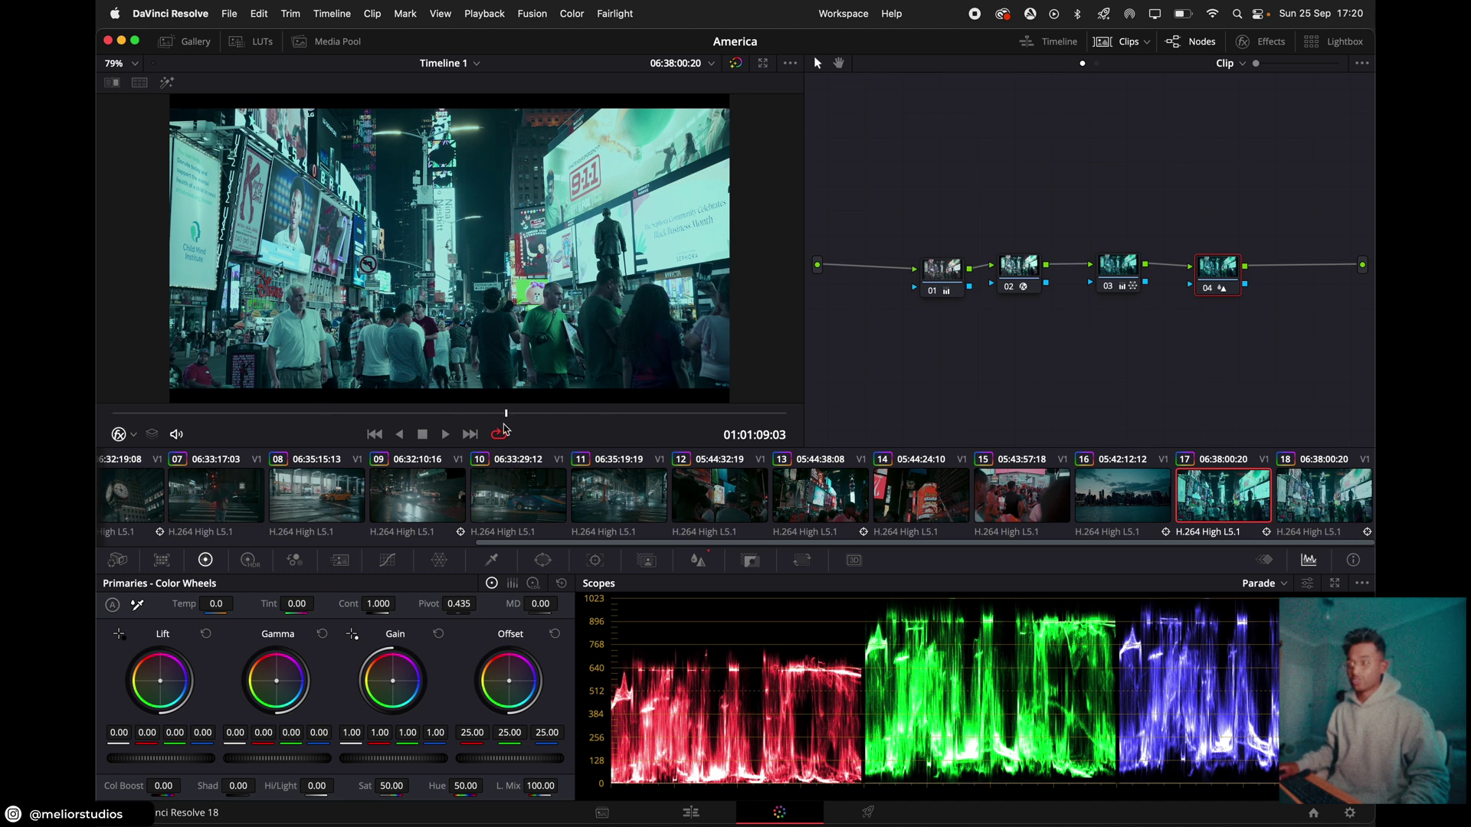
left_click(1337, 505)
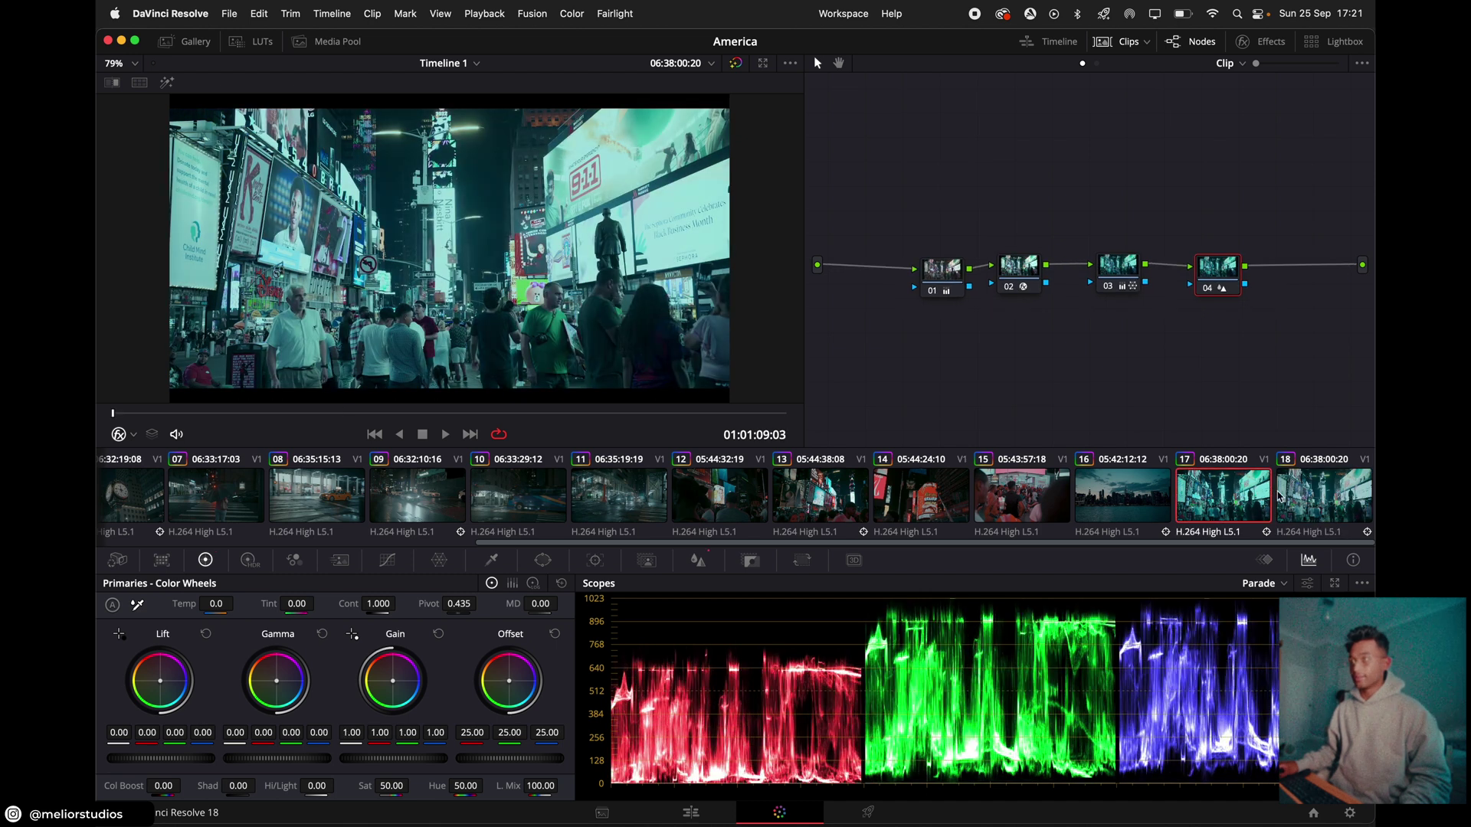
left_click(1201, 502)
left_click(1312, 494)
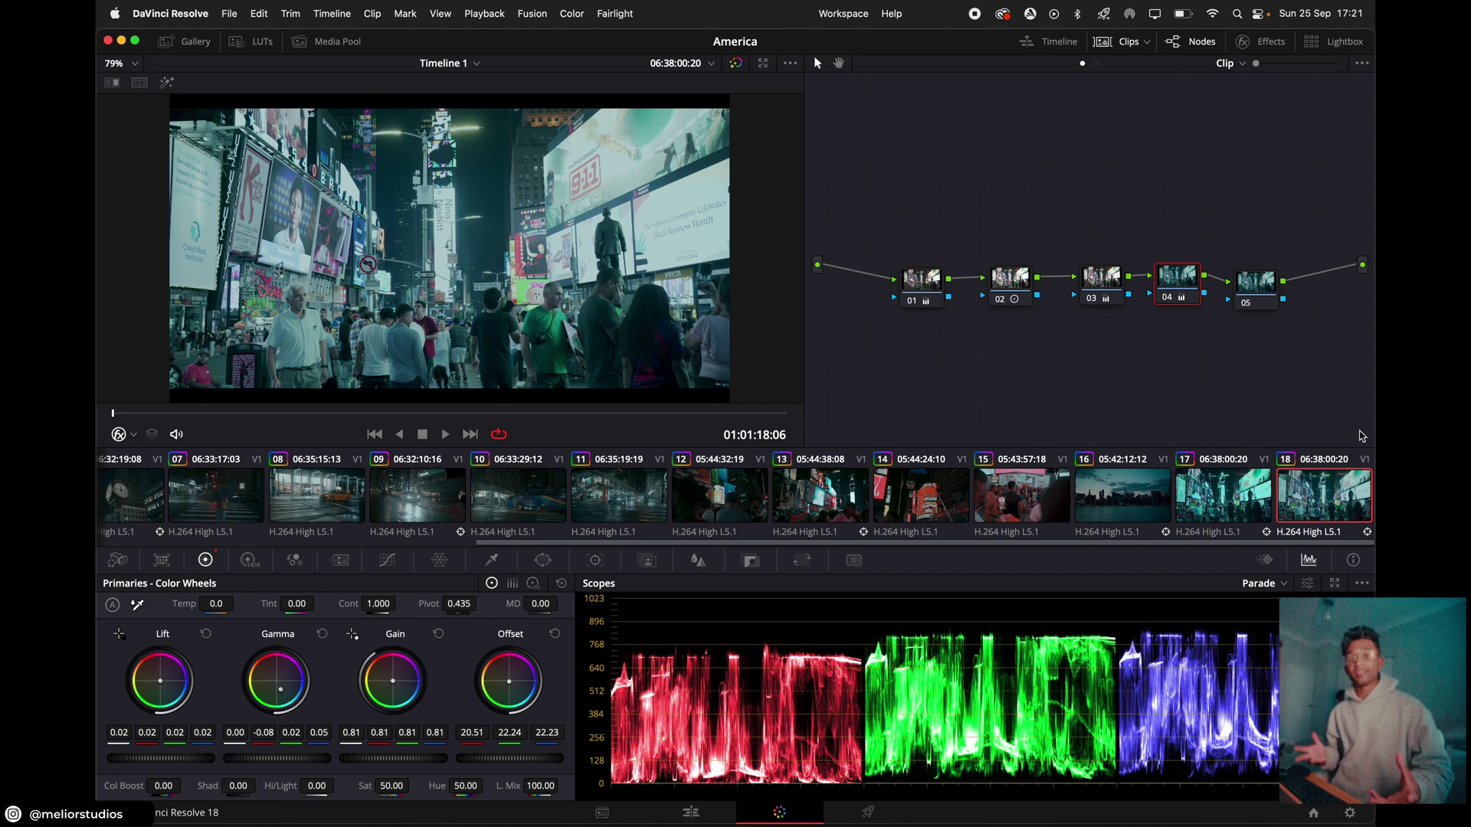
left_click(1256, 500)
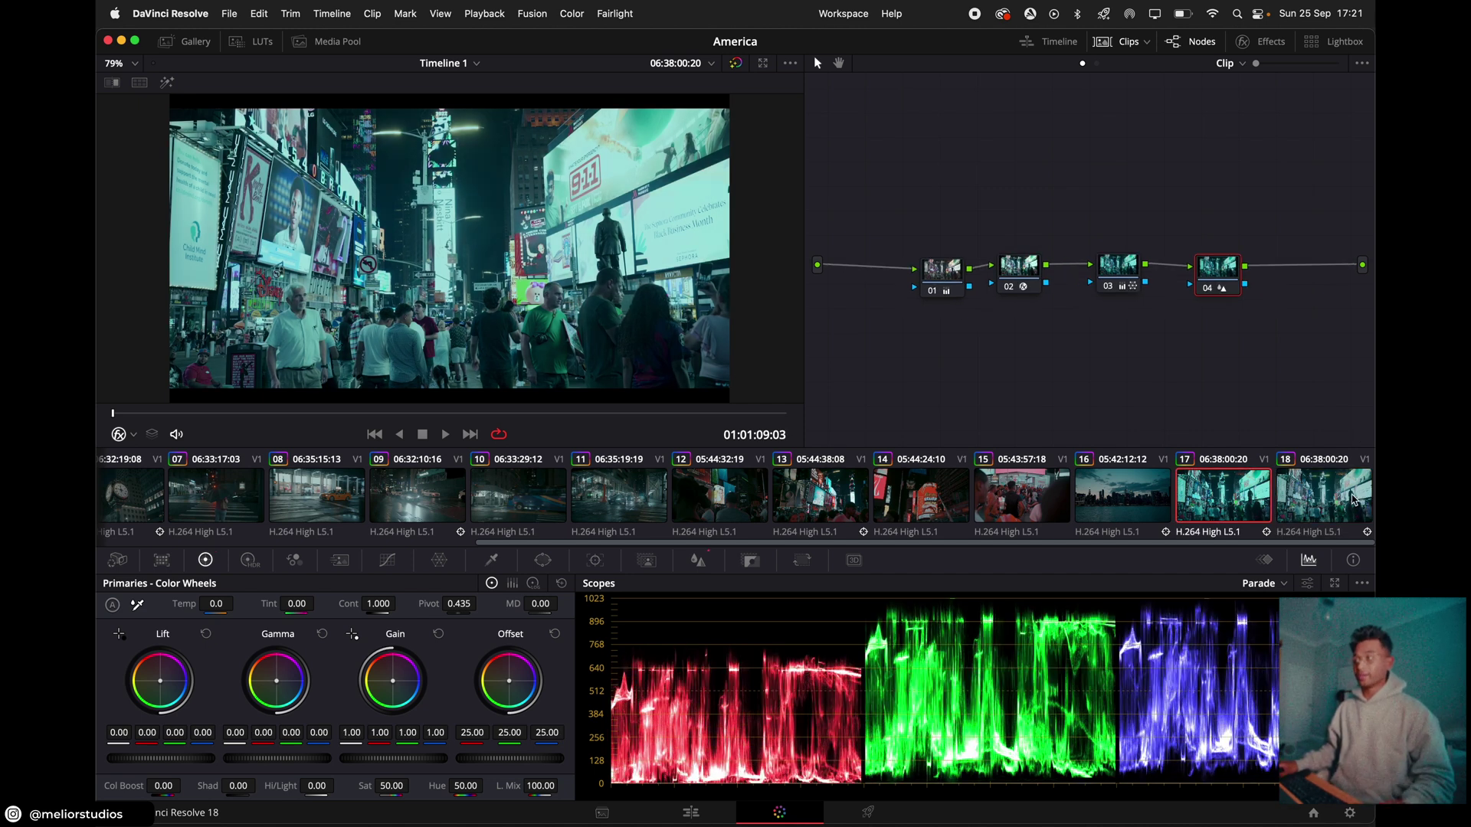
left_click(1339, 497)
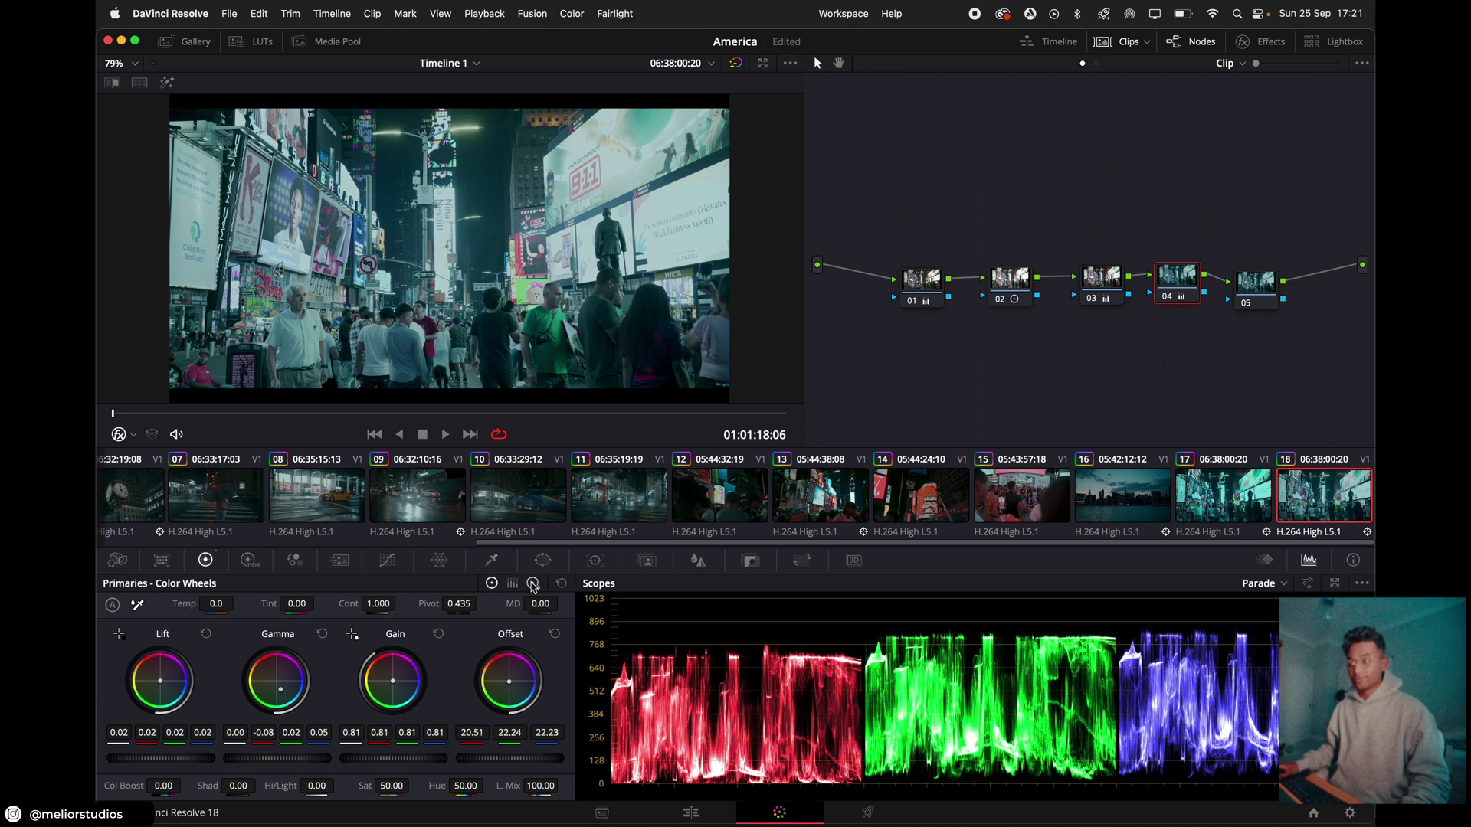
Lower node 04's highlights with the log wheels and cool them to about -0.26 red, -0.06 green and 0.05 blue.
left_click(533, 585)
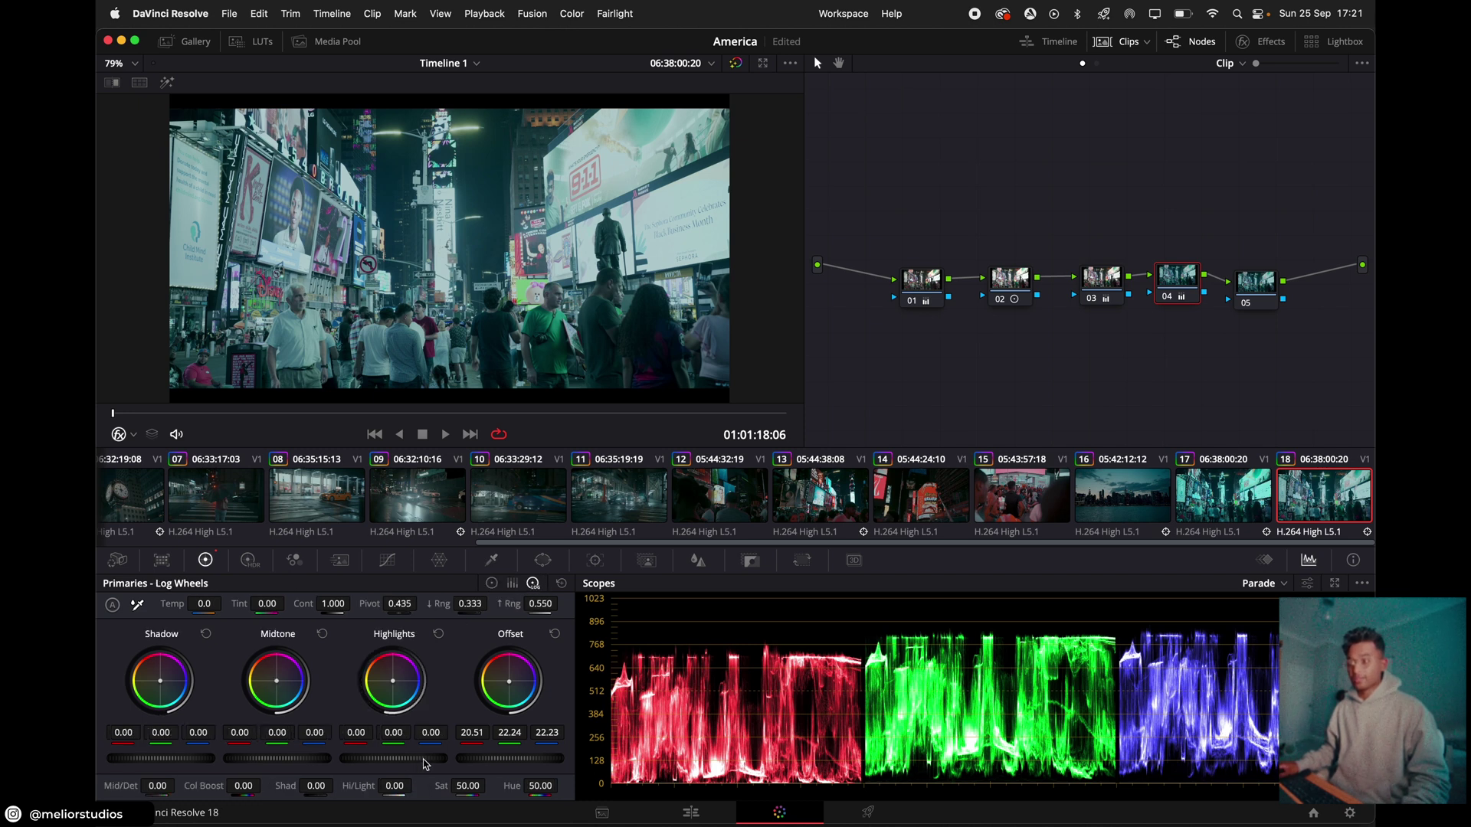
left_click_drag(425, 764, 383, 764)
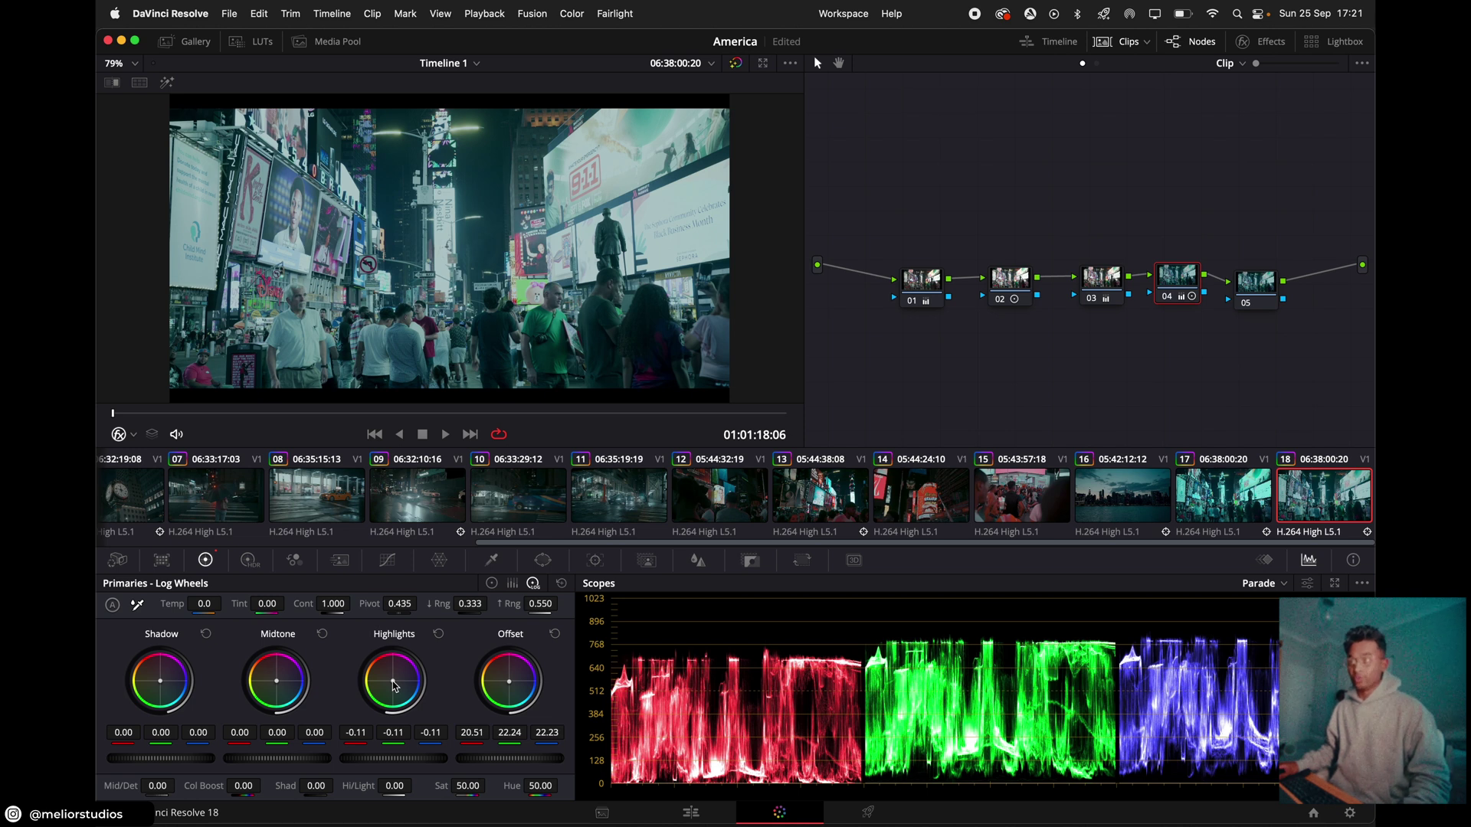
left_click_drag(393, 681, 374, 684)
key("super+z")
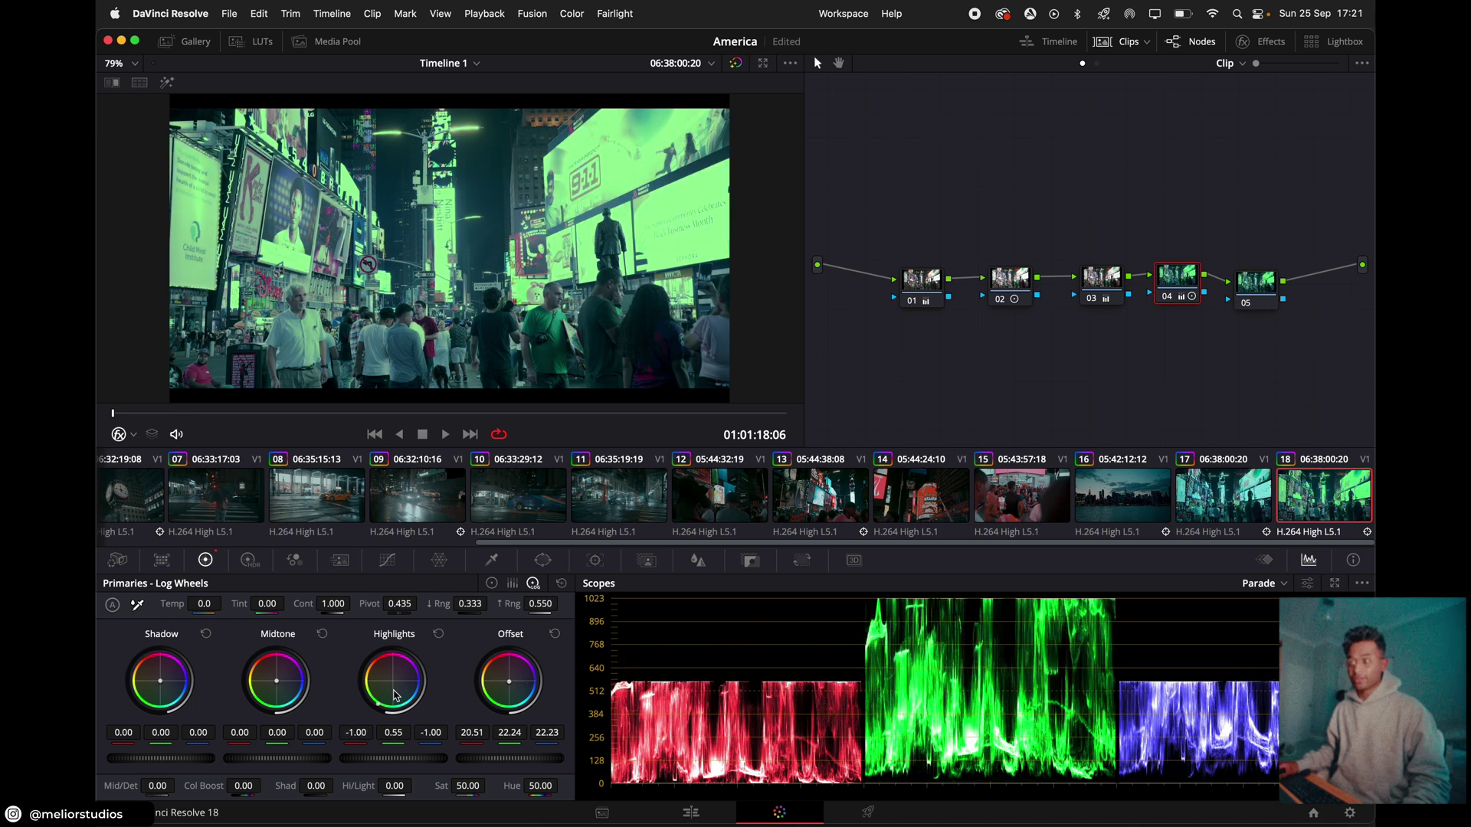
double_click(379, 709)
left_click_drag(379, 708, 398, 765)
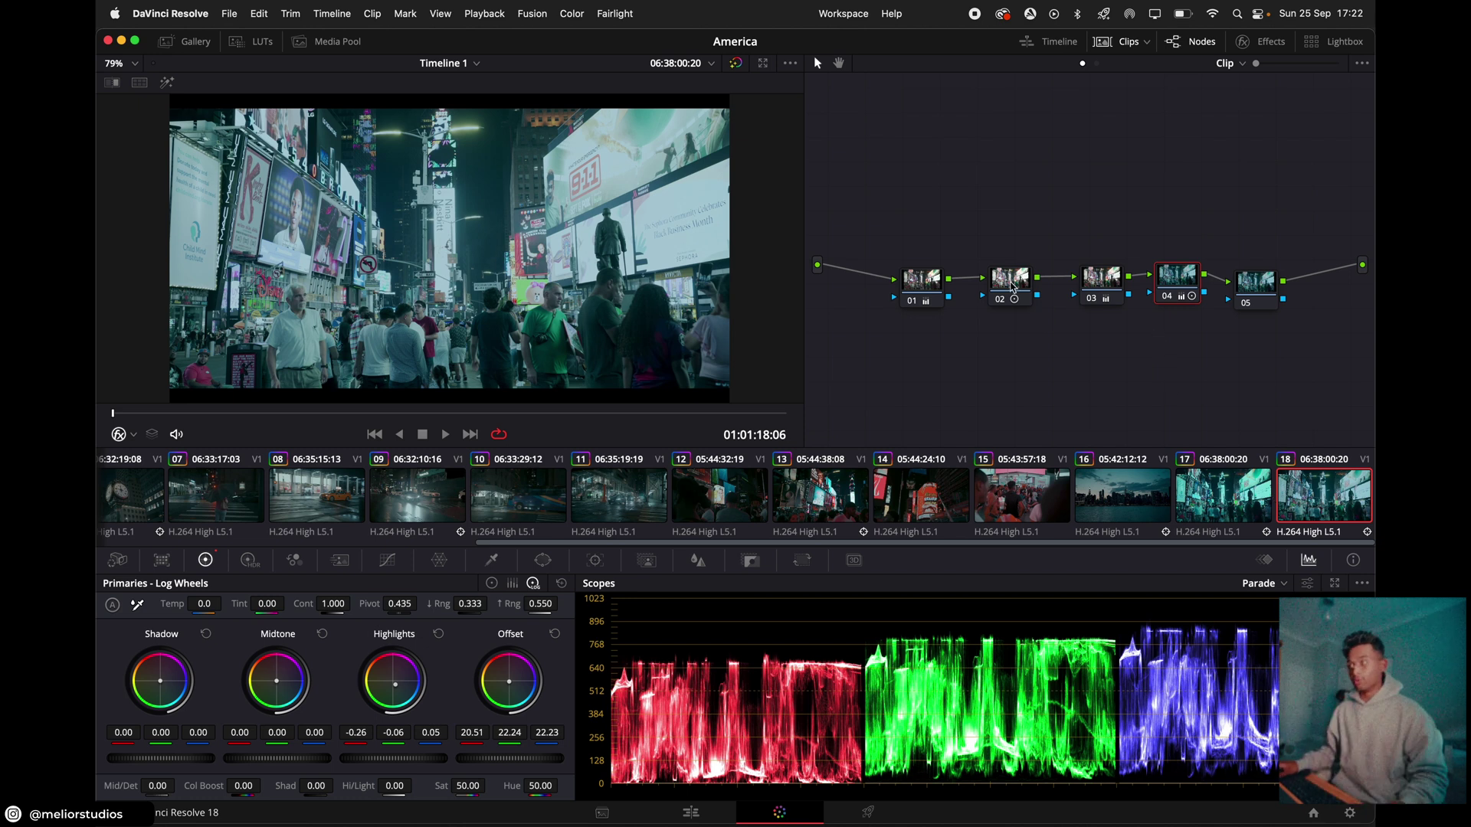
Increase node 02's contrast in the primaries colour wheels and fine-tune node 03's lift.
left_click(1011, 285)
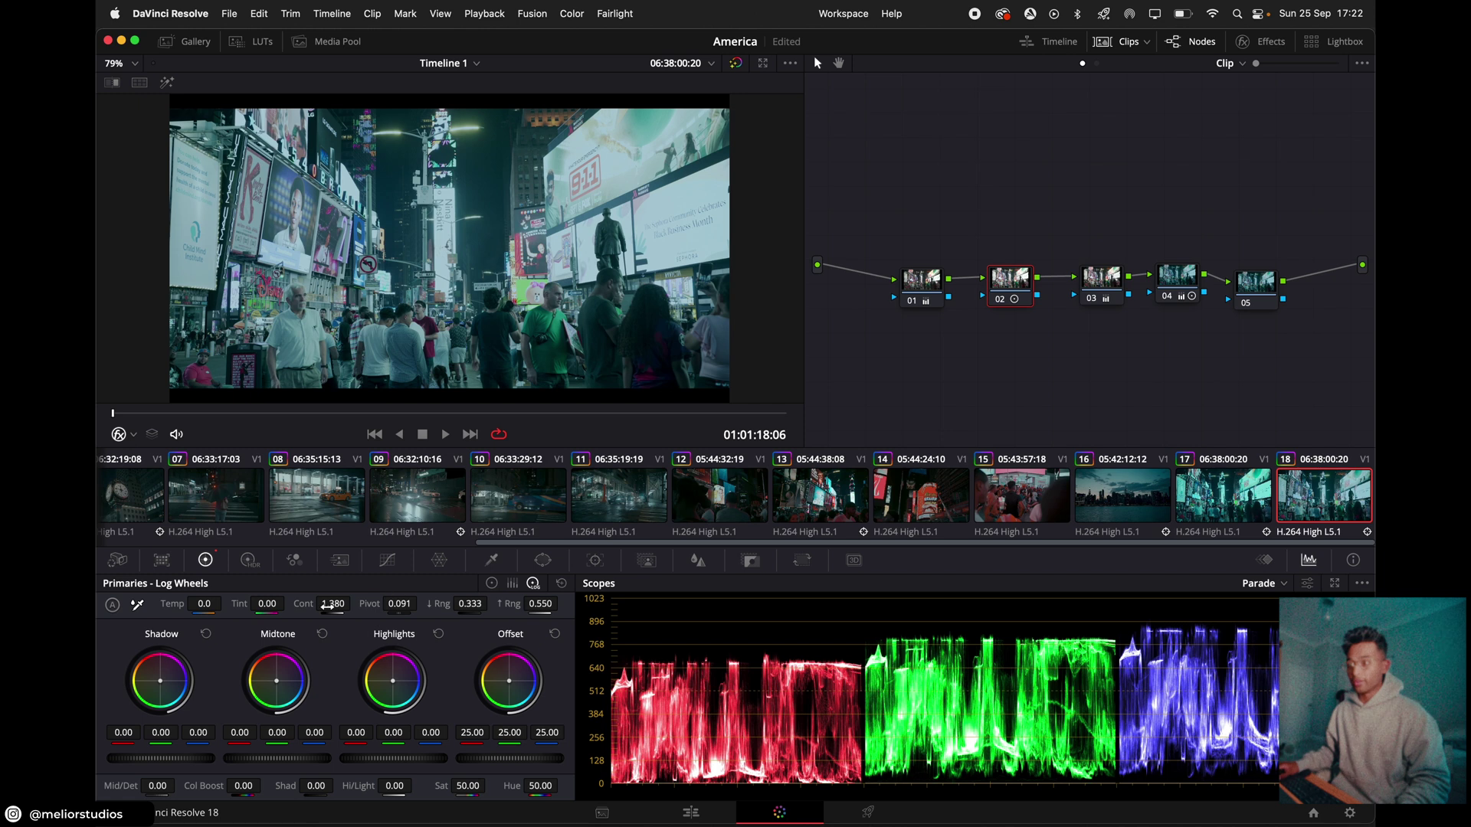
left_click(493, 584)
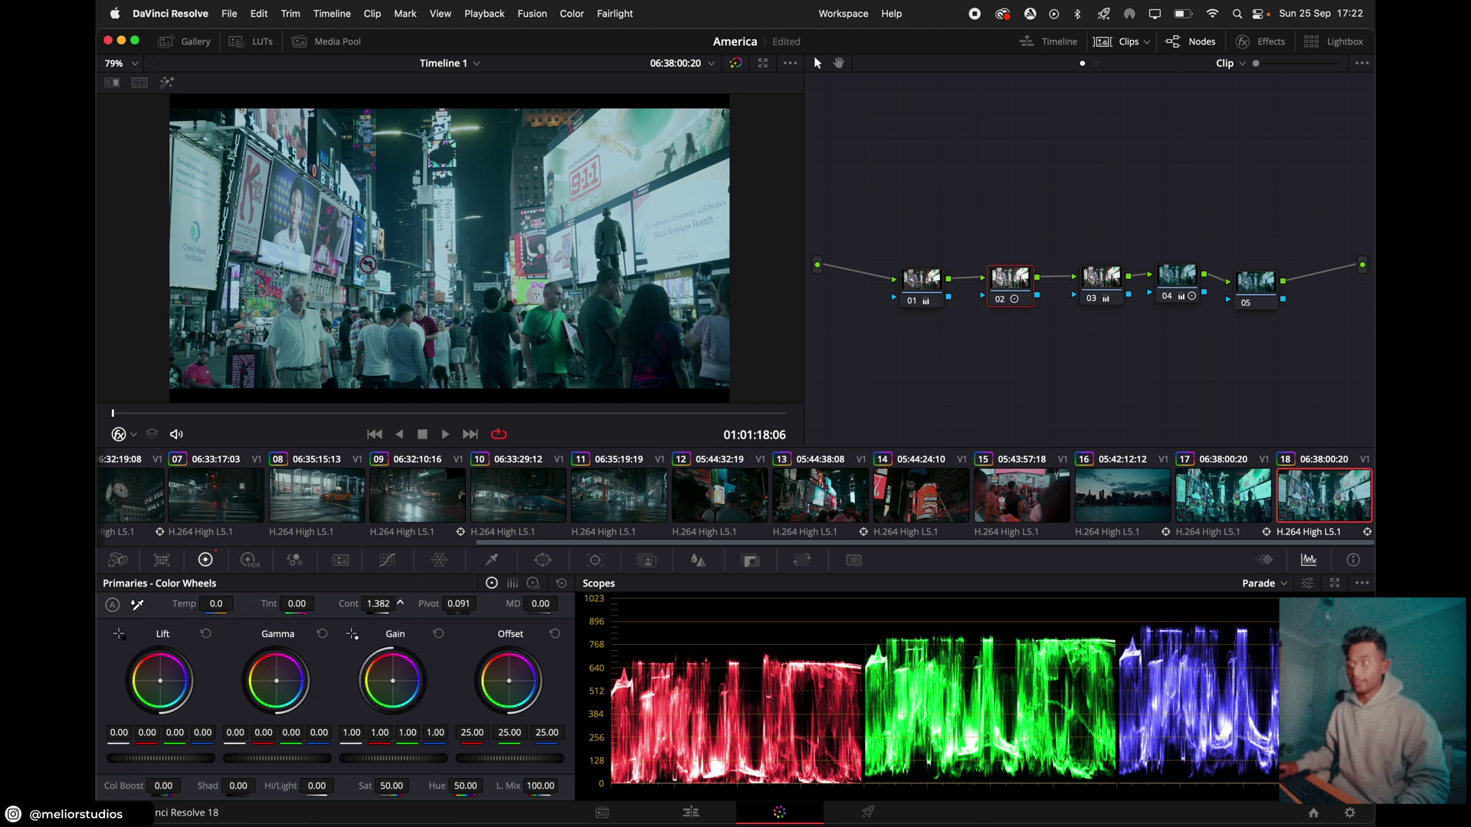
left_click_drag(400, 603, 474, 604)
left_click(1101, 290)
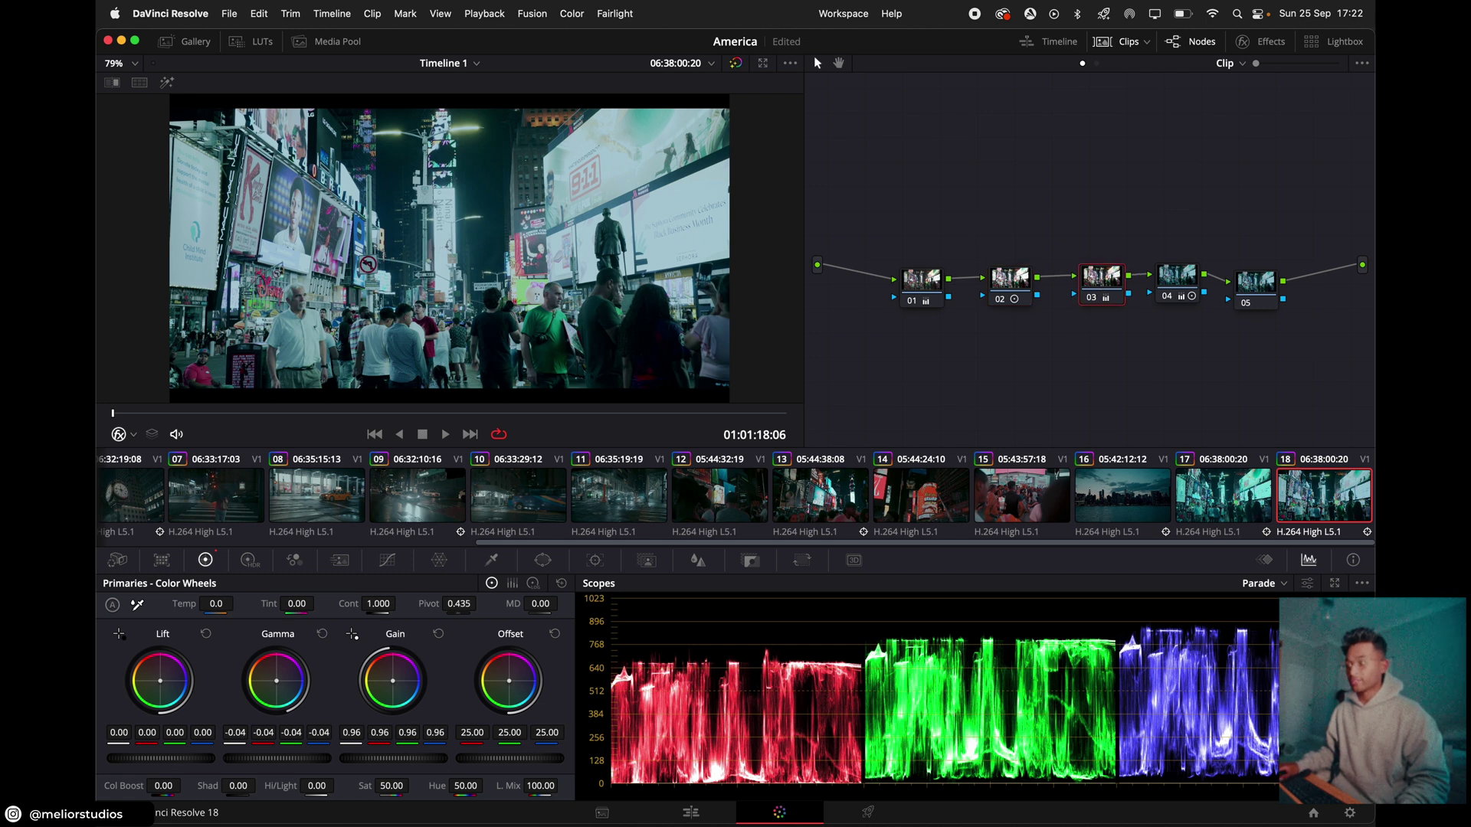
left_click_drag(161, 759, 170, 758)
Shift node 04's offset to about 14.43, 23.04, 25.05 and warp its reddish tones to hue 0.02 and saturation 0.64.
left_click(1176, 285)
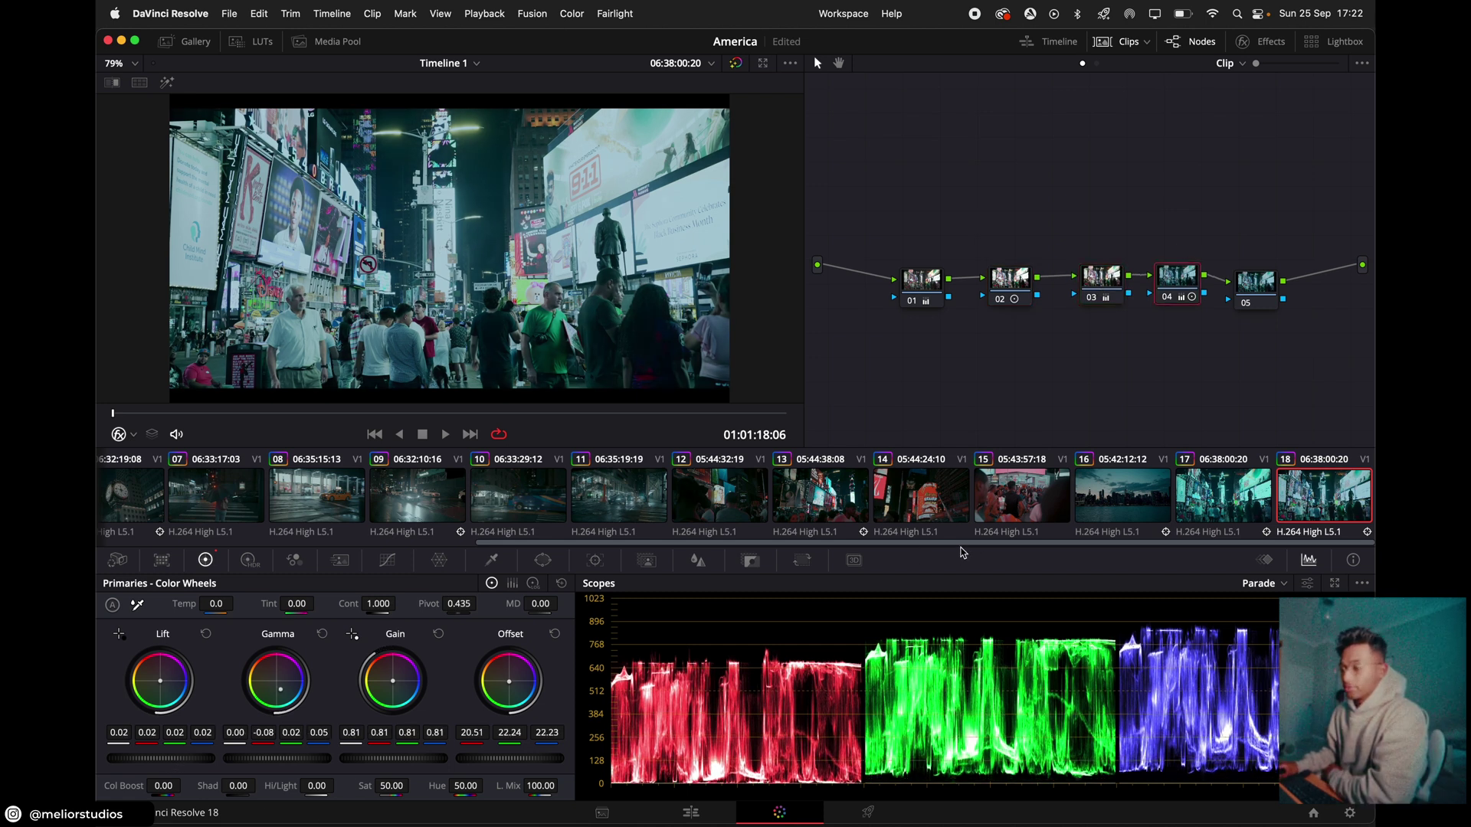
left_click_drag(513, 690, 520, 697)
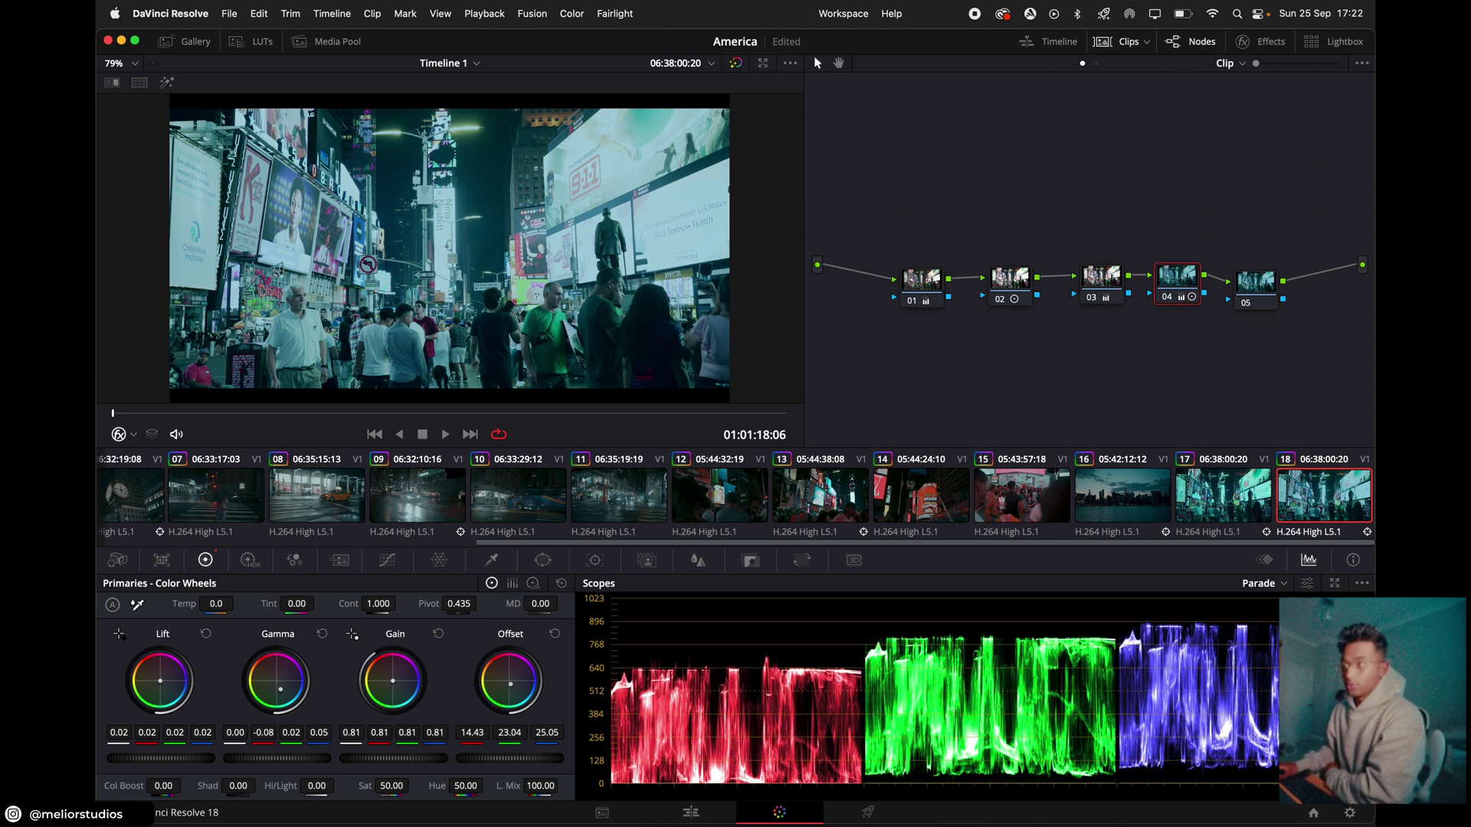
left_click(439, 560)
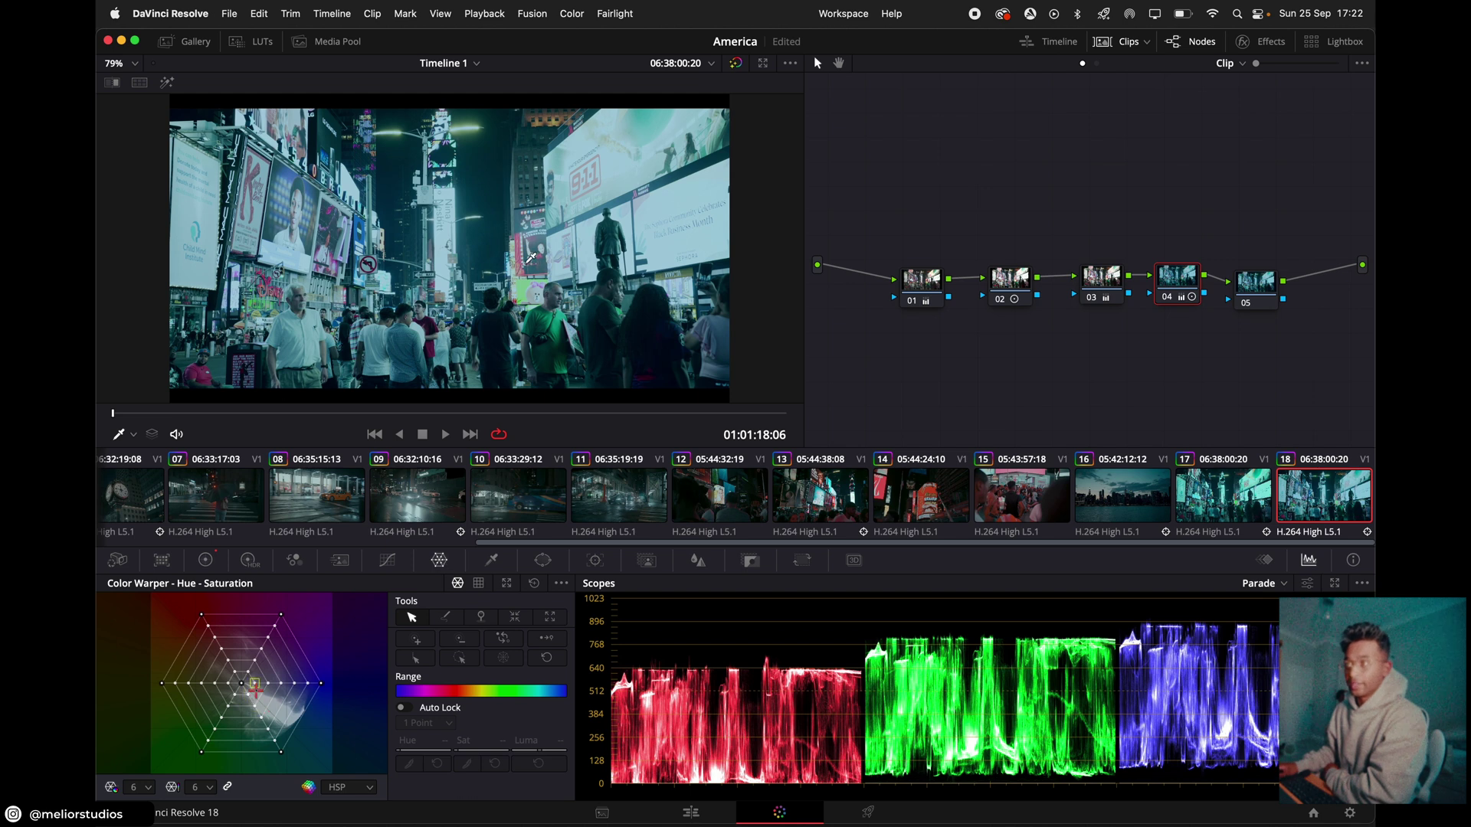
left_click(530, 259)
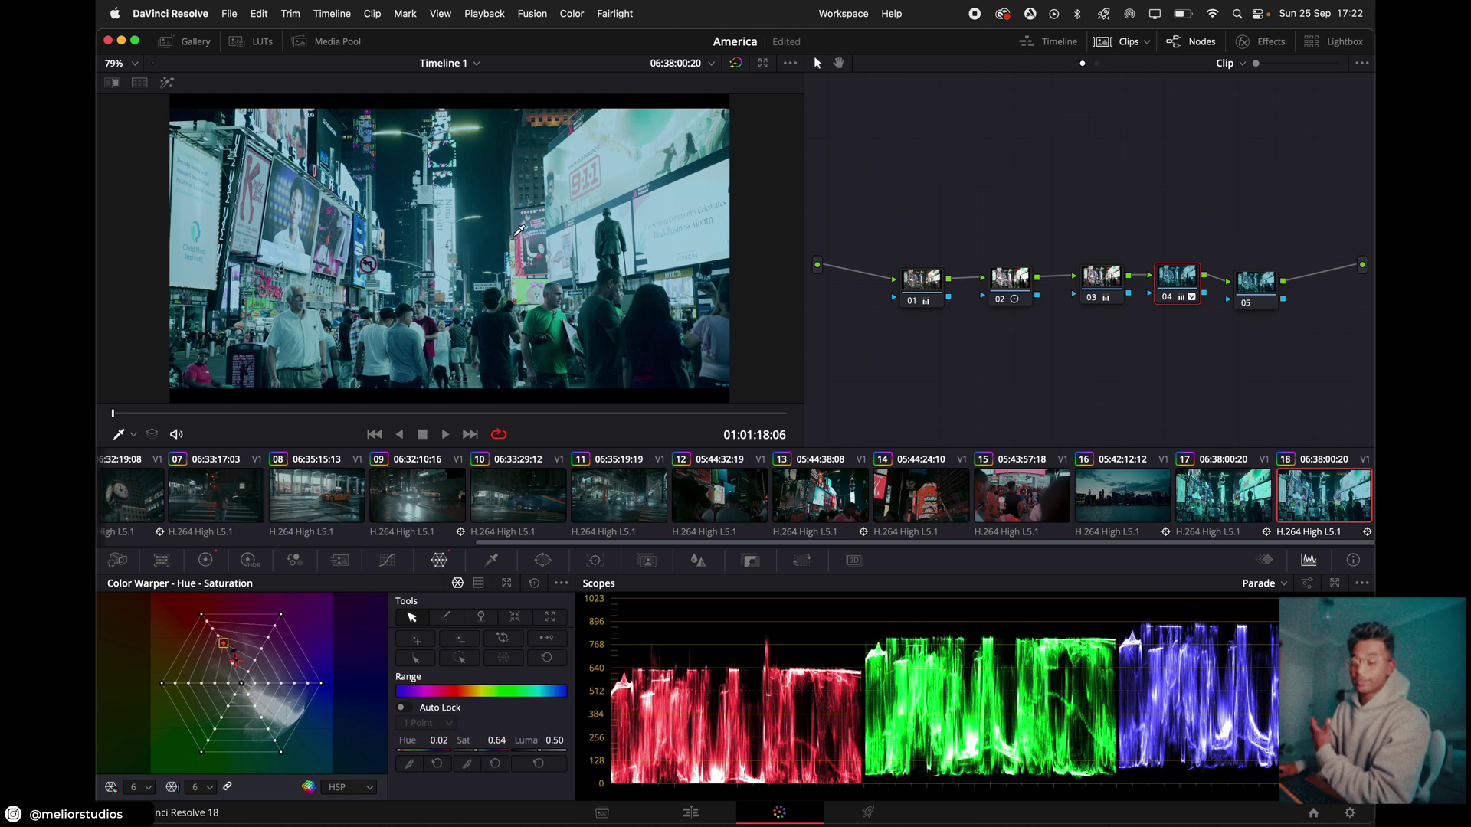
Compare the grades of clips 17 and 18 by alternating between the two, finishing on clip 18.
left_click(1328, 496)
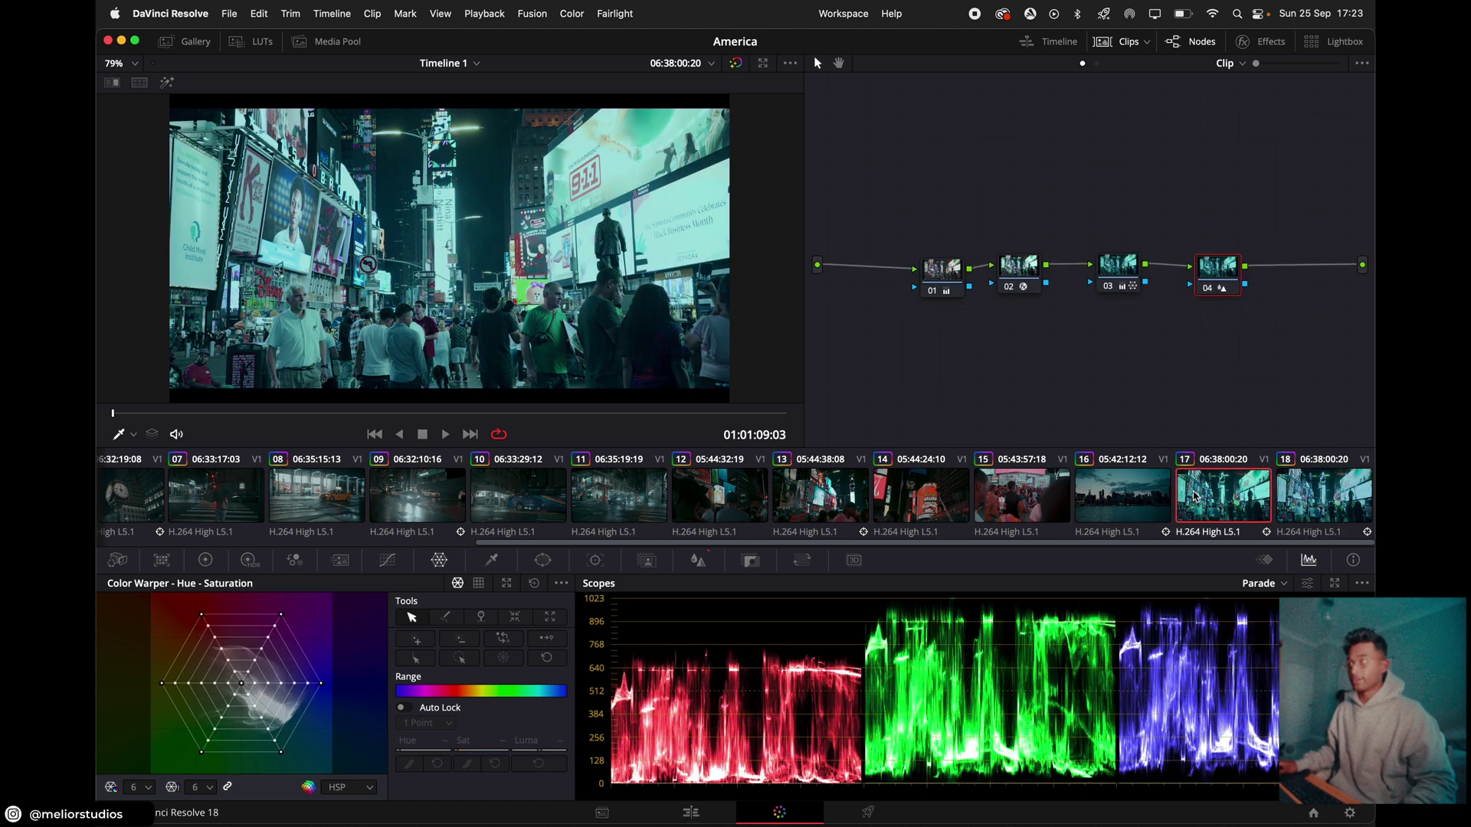
left_click(1250, 493)
left_click(1325, 494)
left_click(1249, 492)
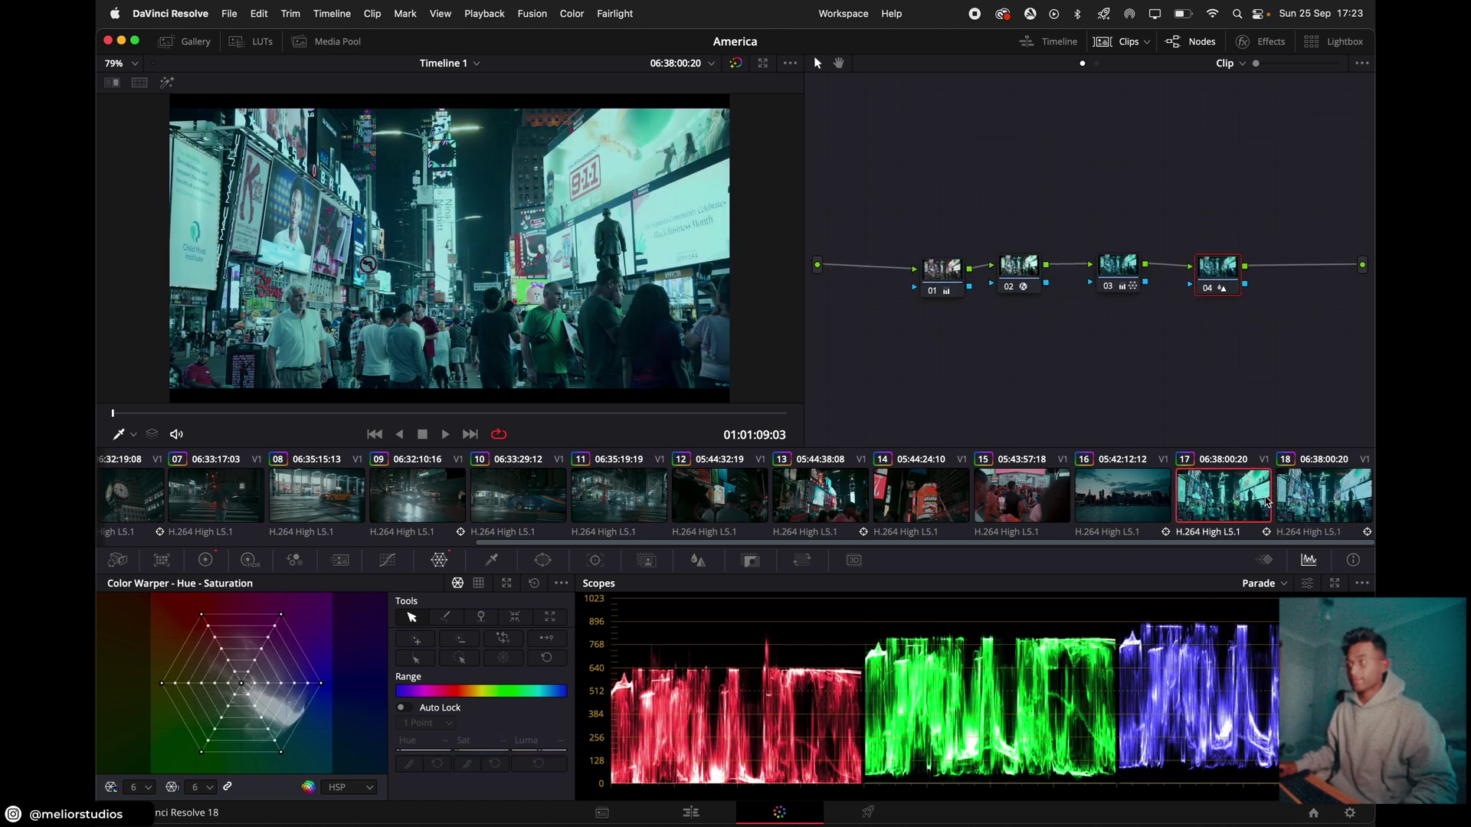
left_click(1325, 495)
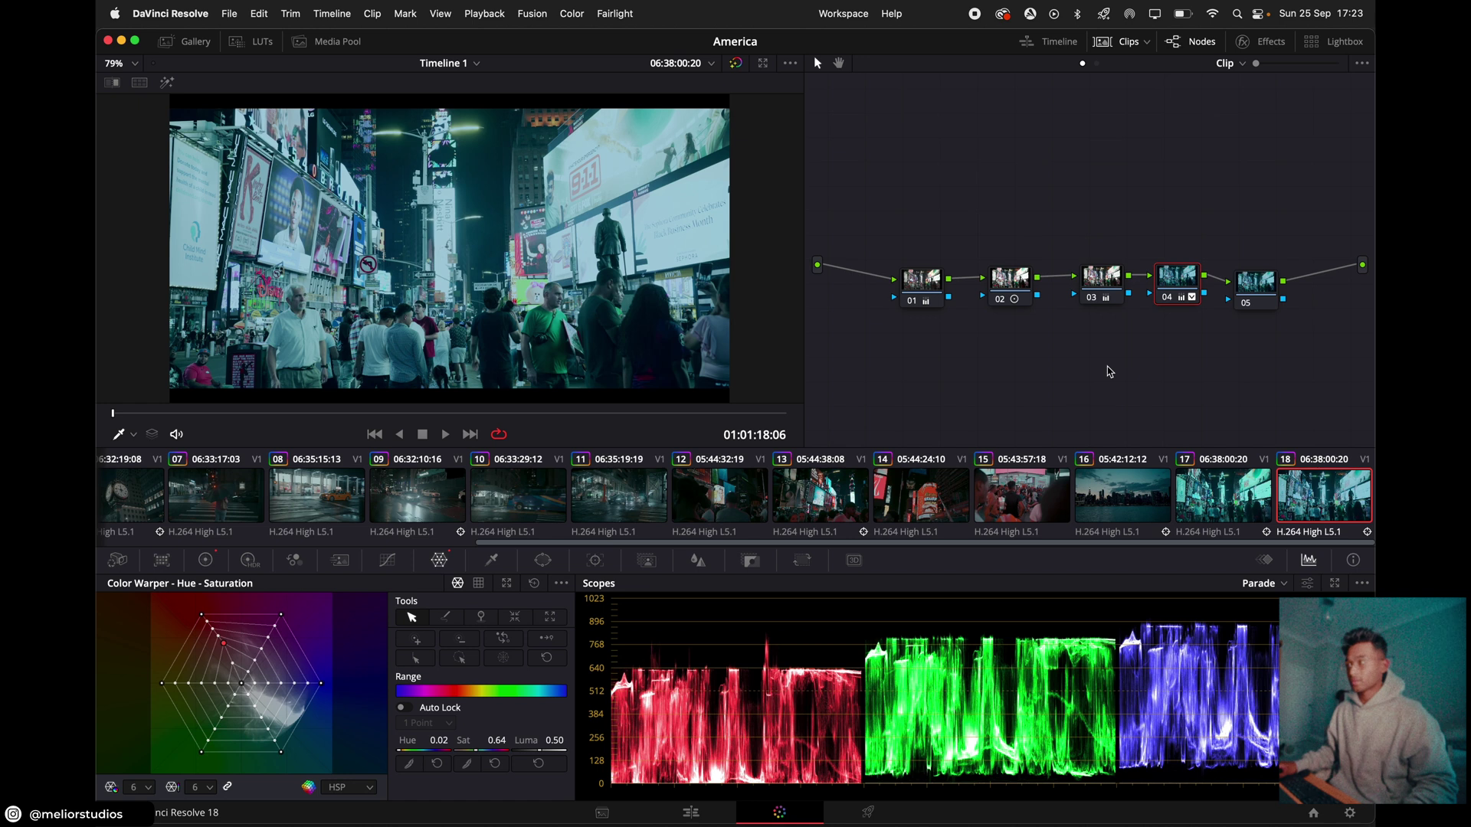
Lower node 02's contrast to 1.308 in the primaries colour wheels and check the result against clip 17.
left_click(1011, 282)
left_click(206, 561)
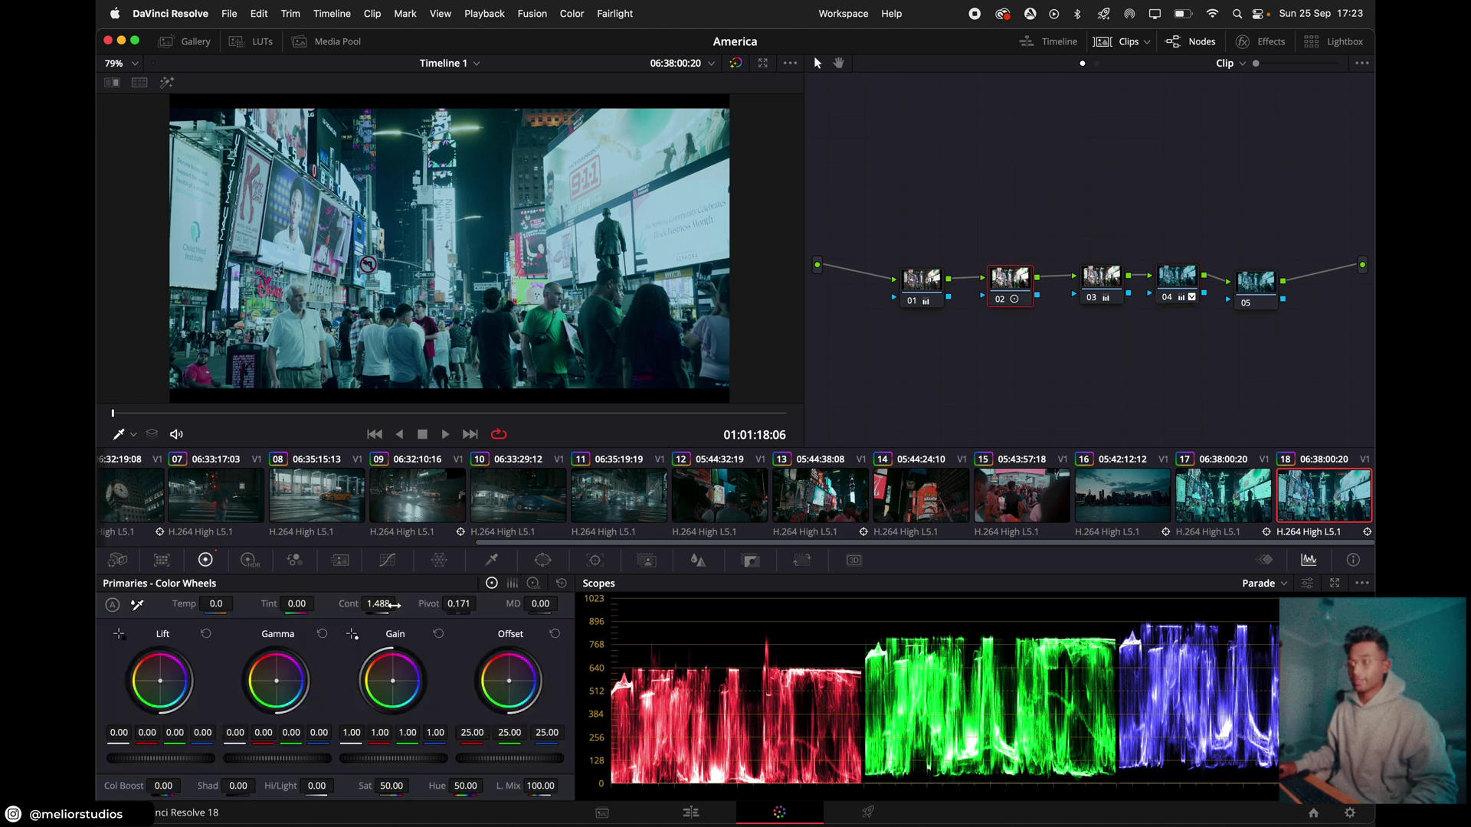
left_click_drag(395, 604, 399, 604)
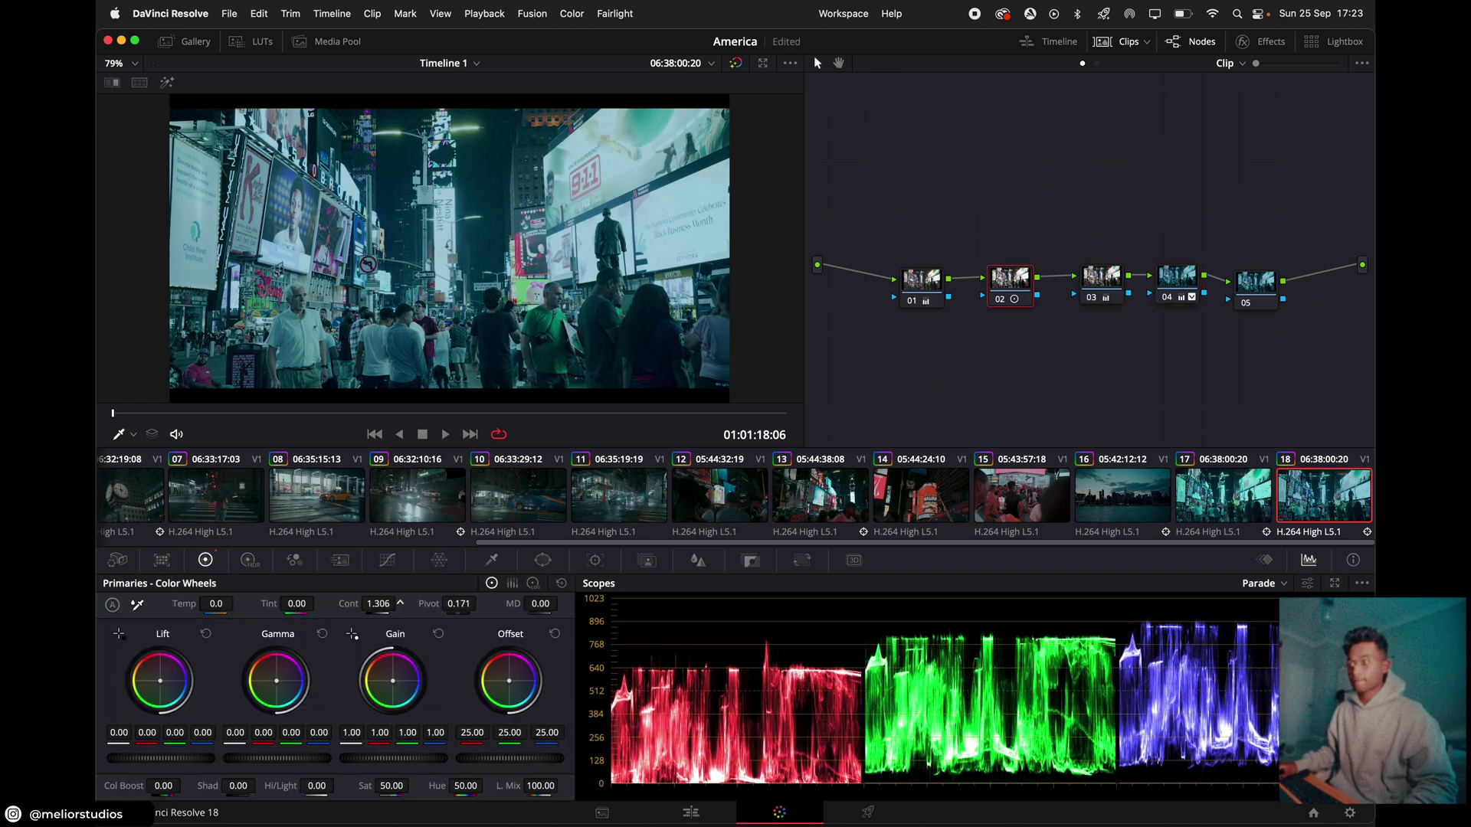
left_click(1205, 498)
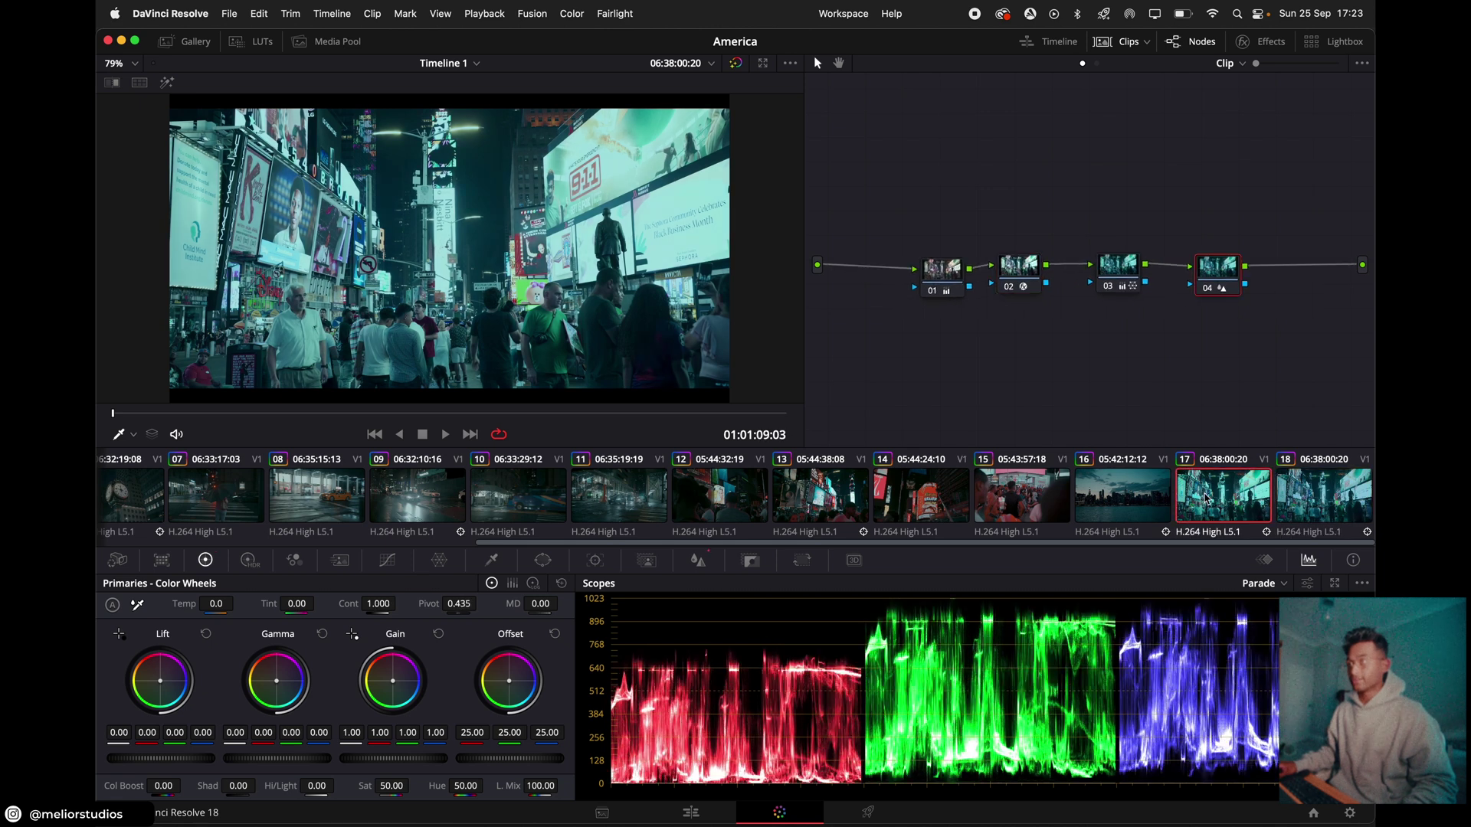
left_click(1276, 498)
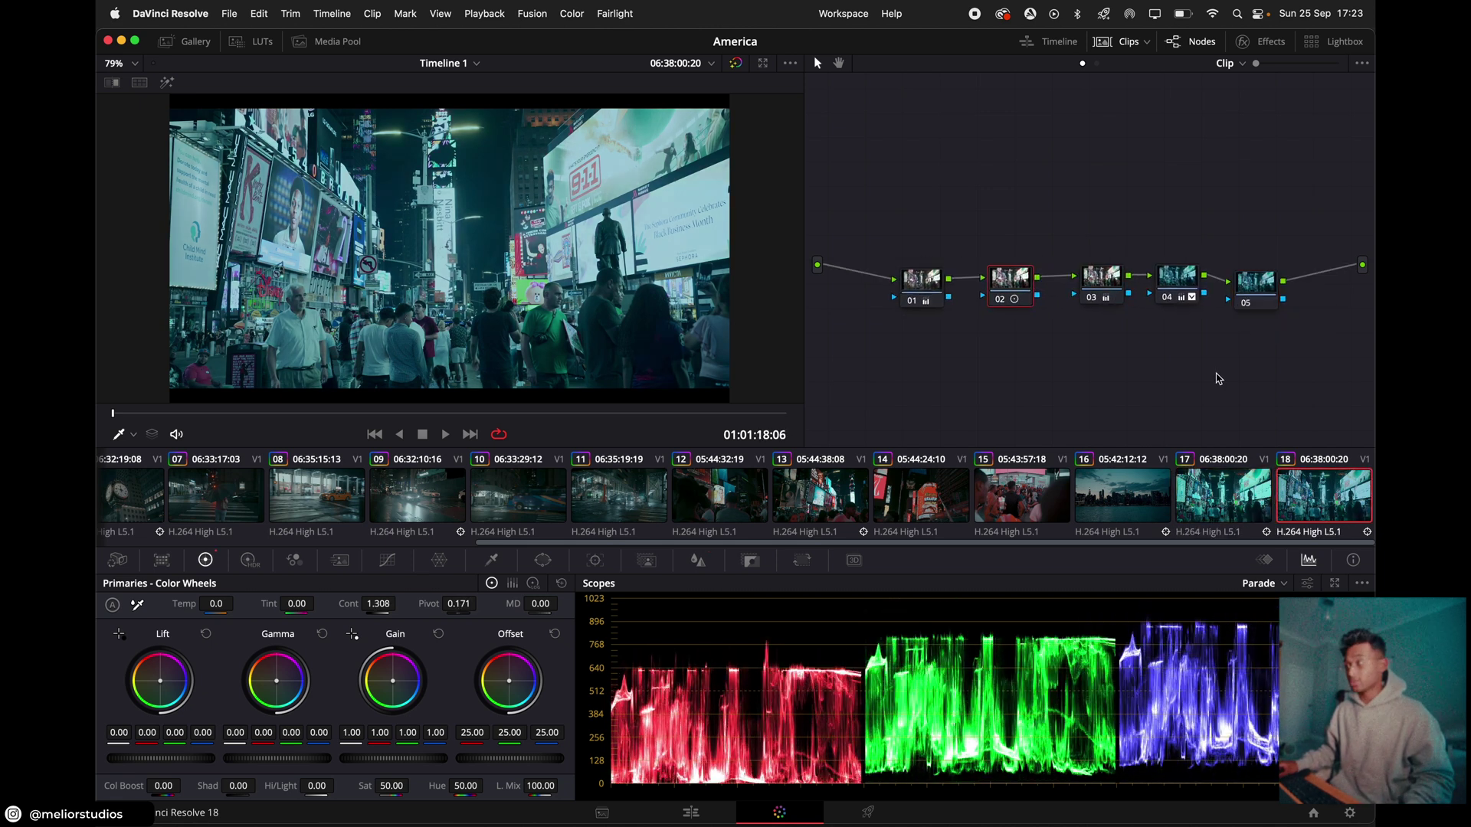
Align node 05 with the other nodes and sharpen it slightly by setting its blur radius to 0.48 on all channels.
left_click(1252, 289)
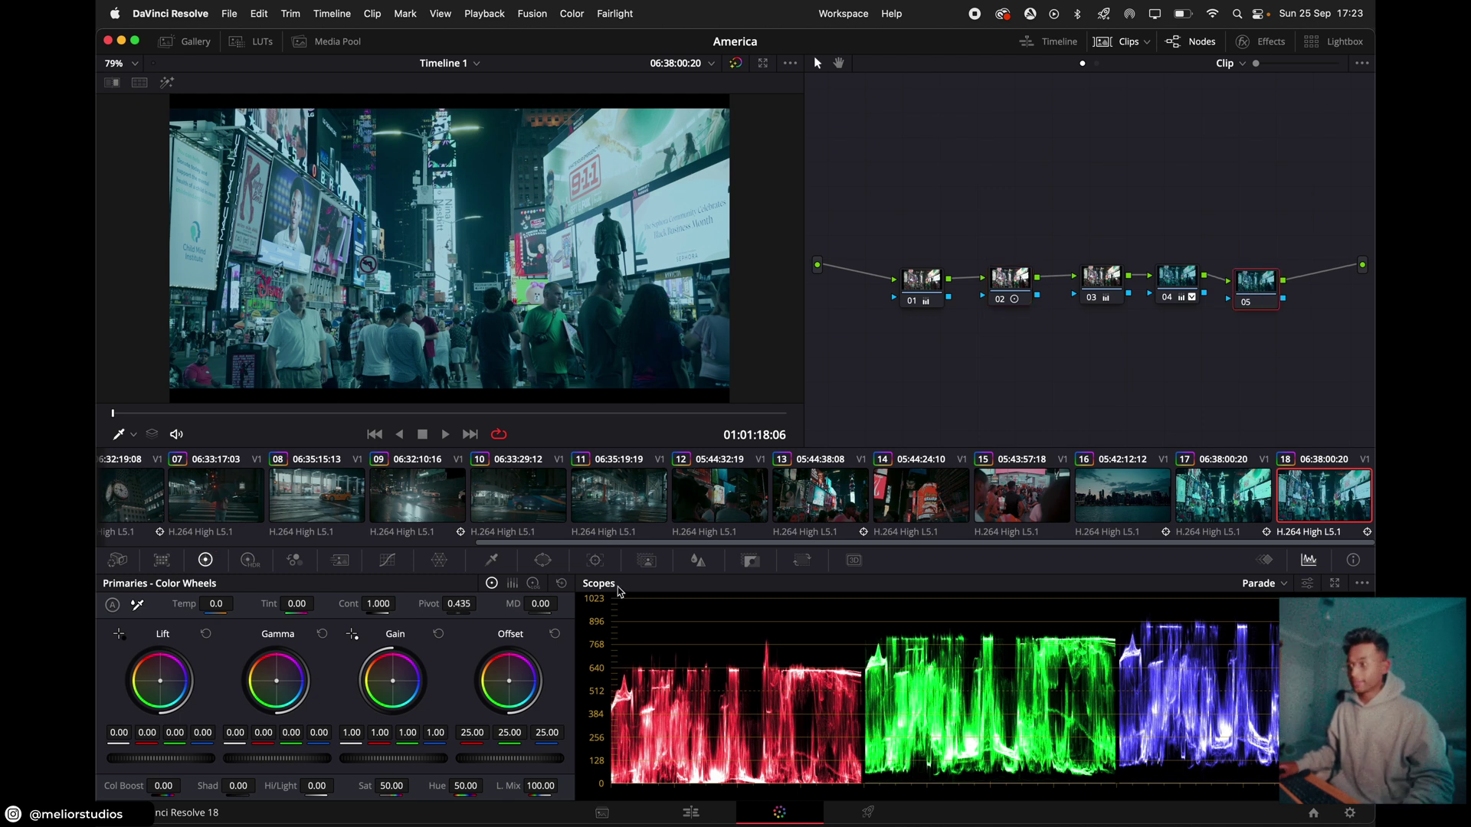
mouse_move(1274, 280)
left_mouse_down()
mouse_move(1255, 238)
mouse_move(1292, 274)
left_mouse_up()
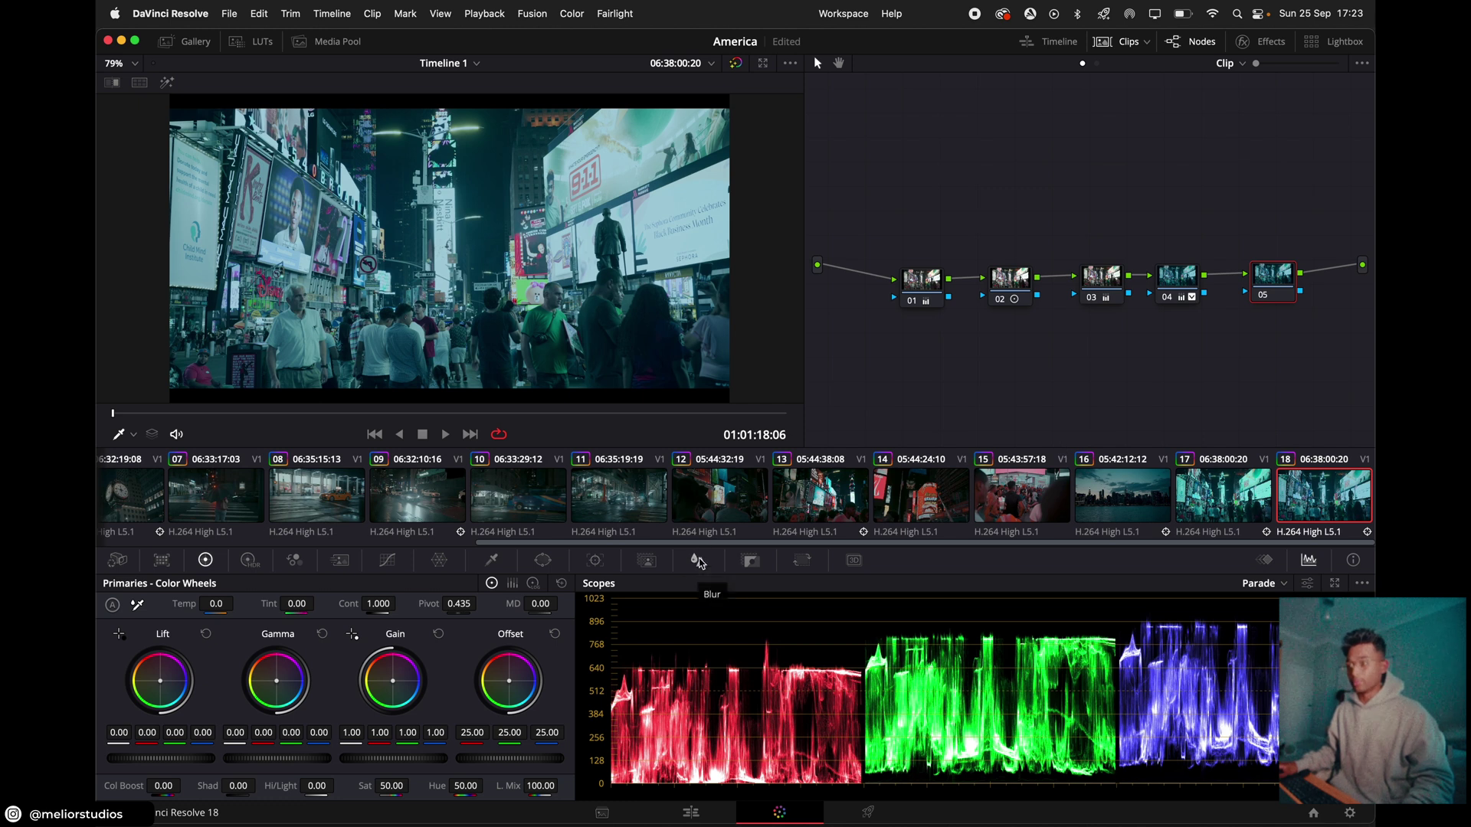
left_click(698, 561)
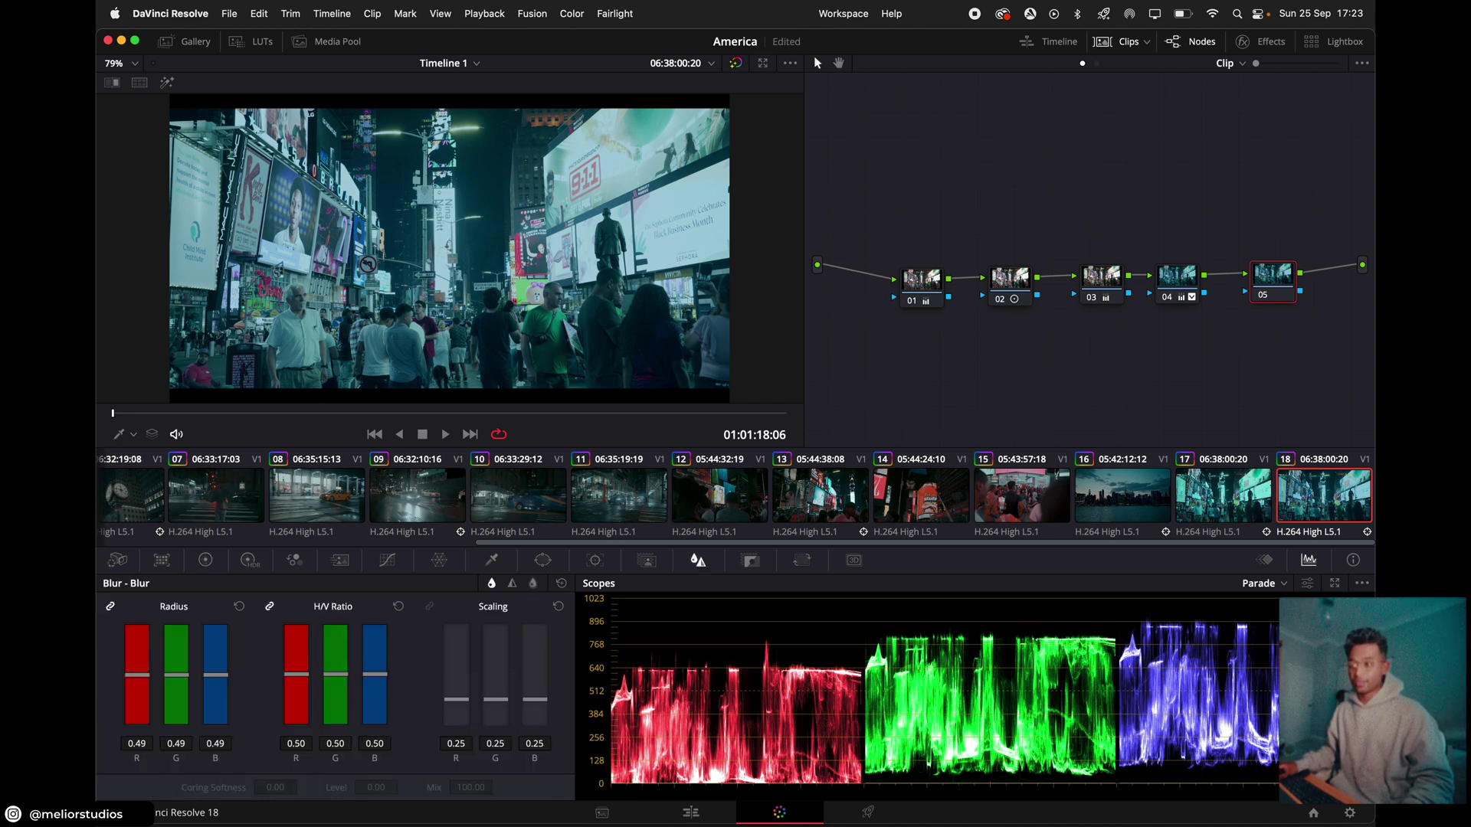
left_click_drag(227, 742, 223, 742)
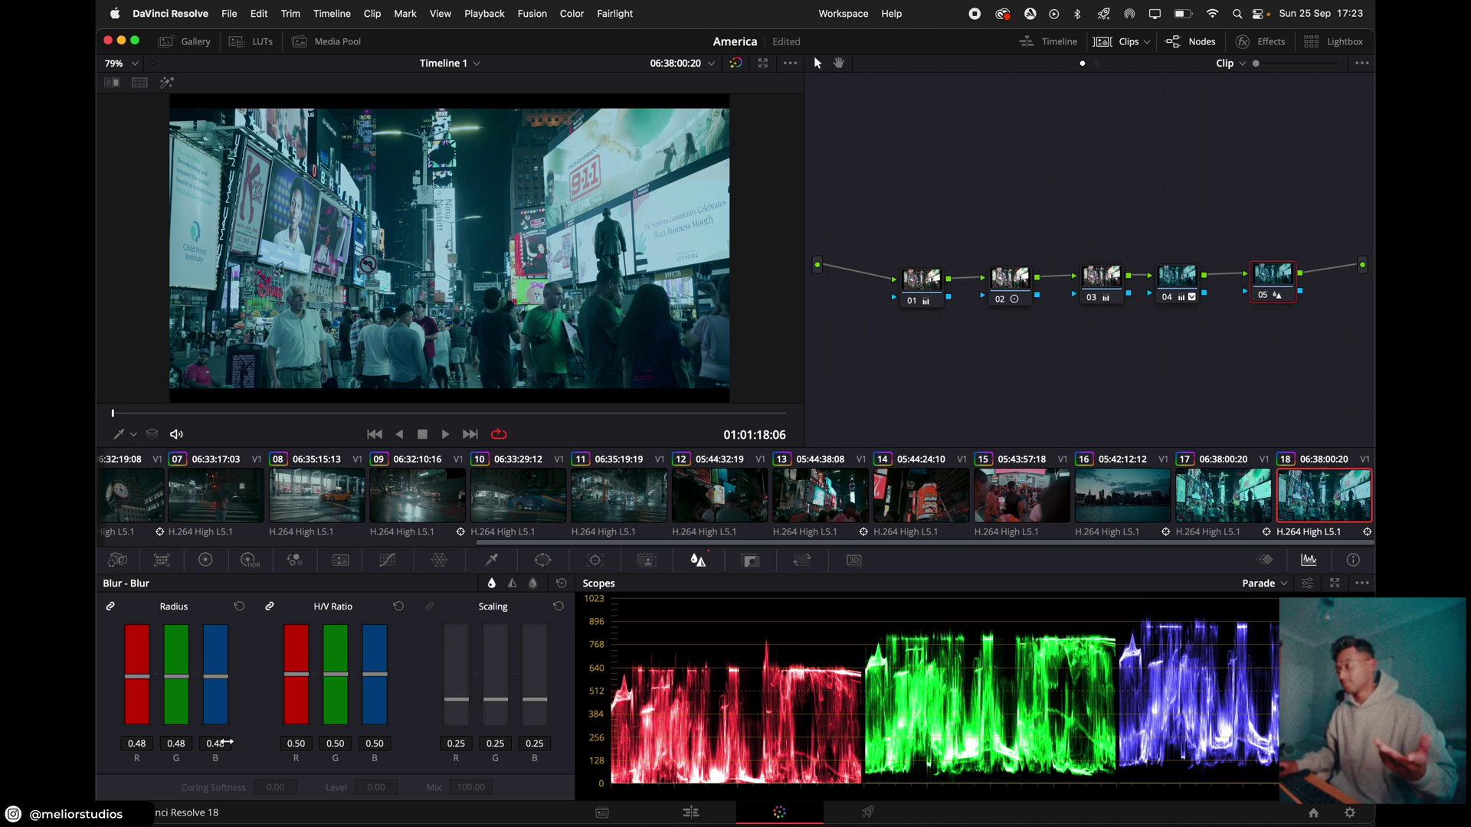
Compare the sharpened clip 18 with clip 17 and view clip 18 in the full-screen viewer.
left_click(1214, 485)
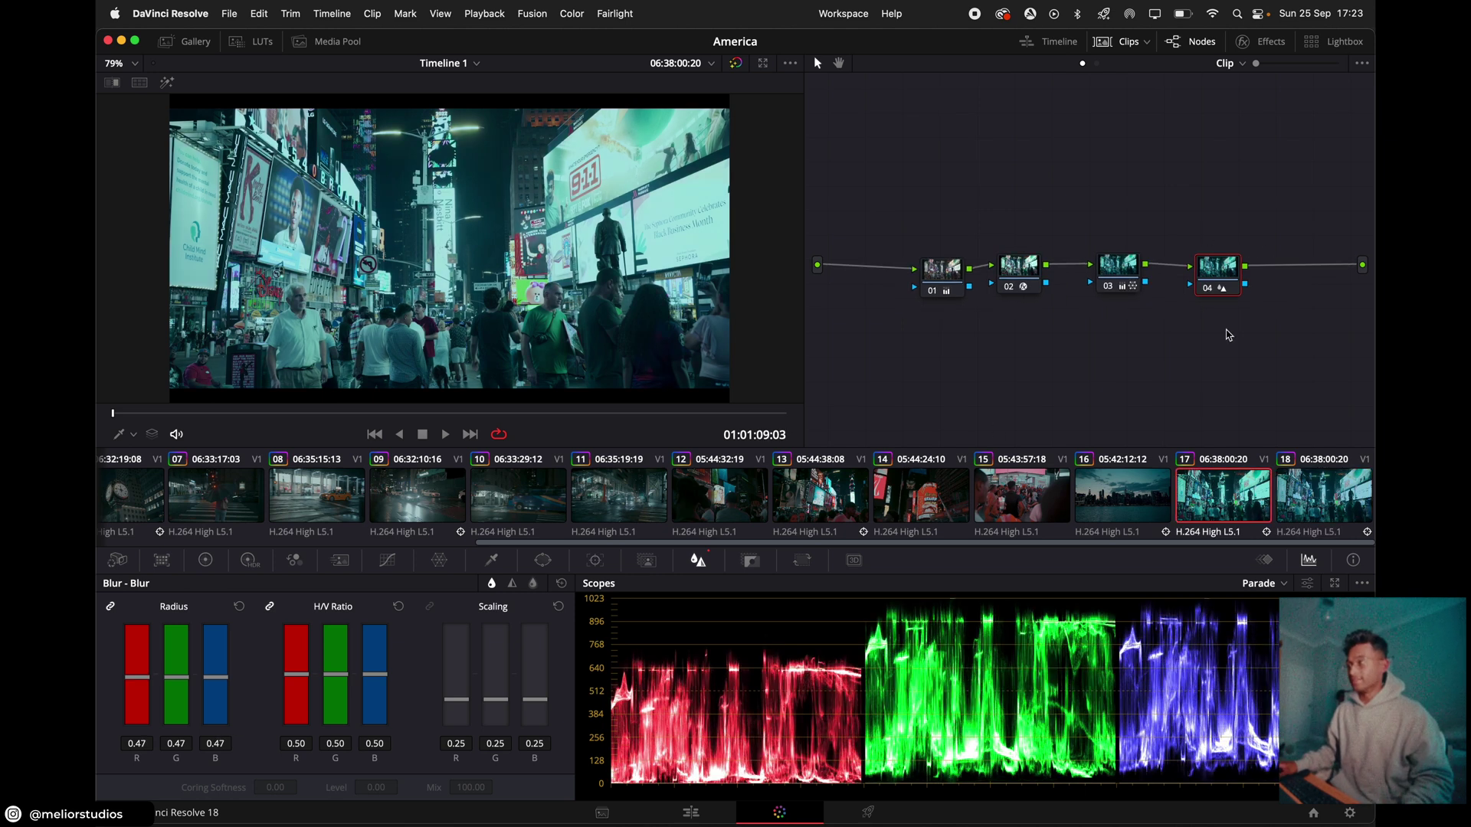
left_click(1307, 495)
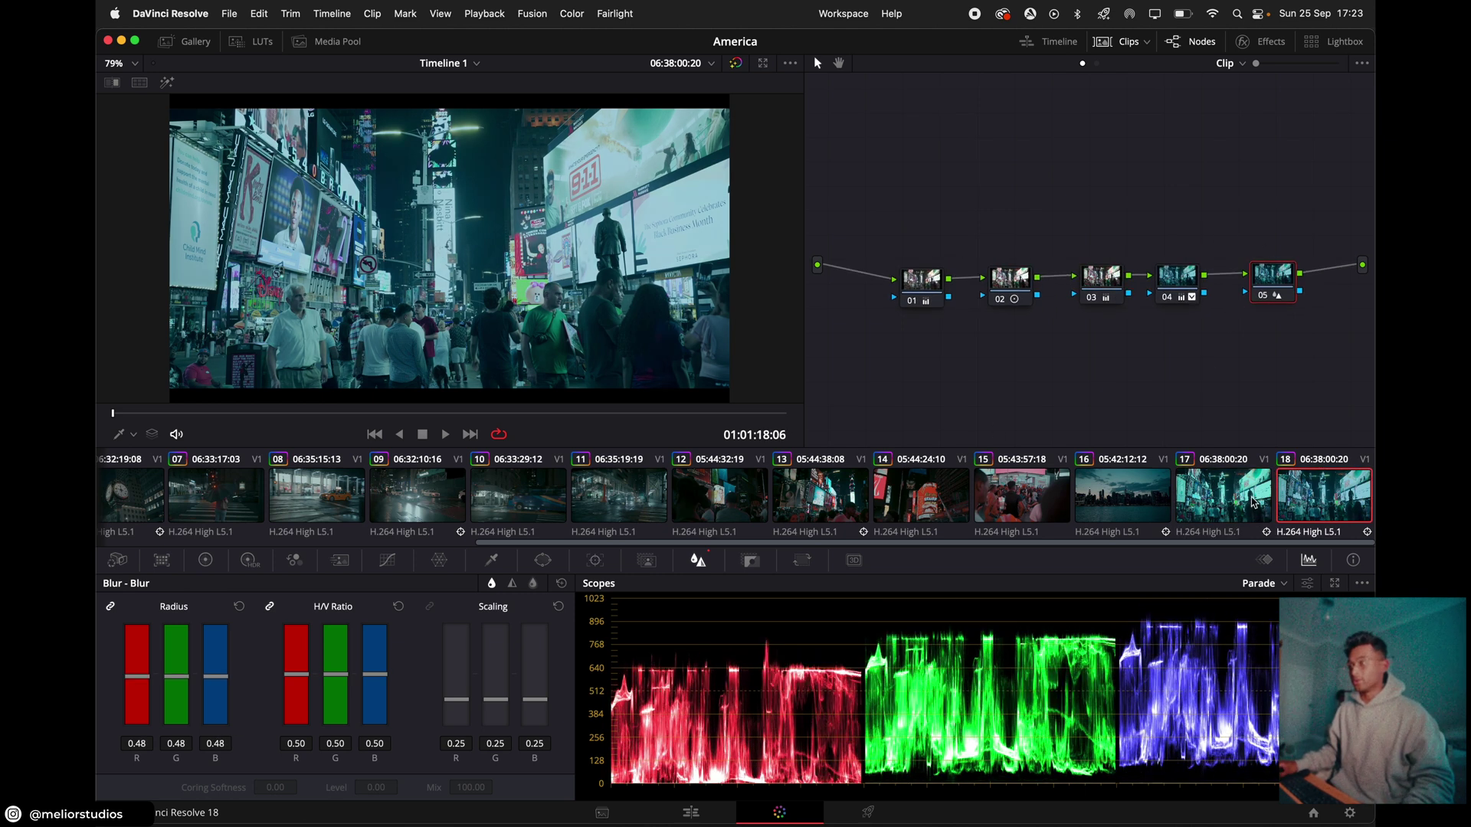
left_click(1251, 498)
left_click(1298, 501)
key("p")
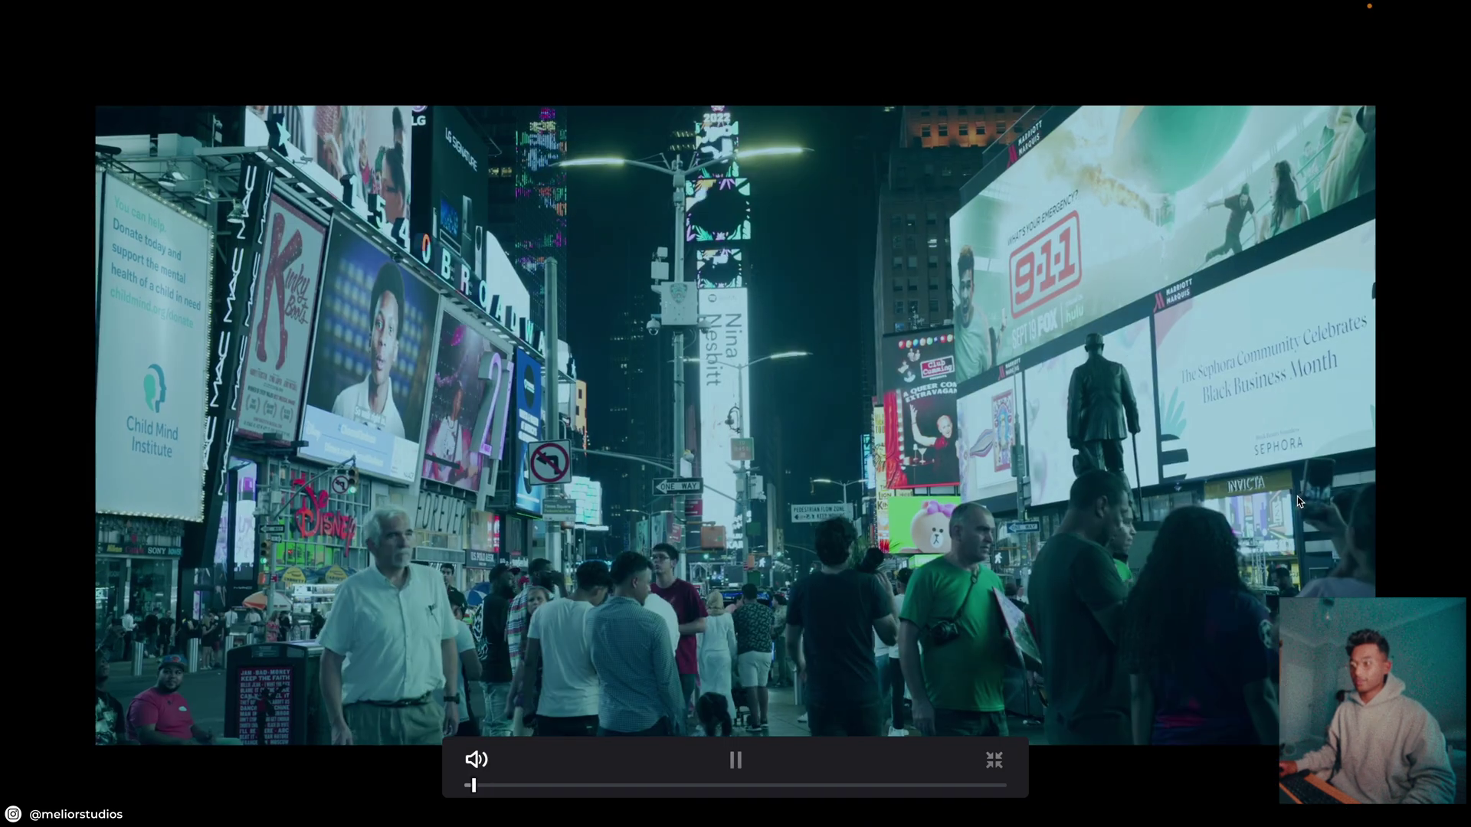